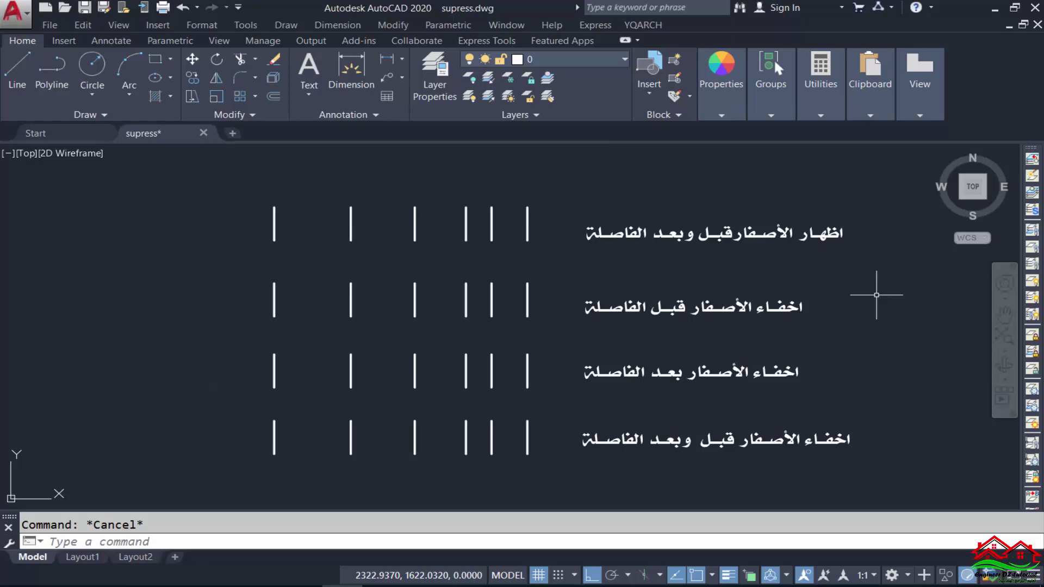
Window-select the Arabic text labels to inspect them, then clear the selection.
left_click(823, 187)
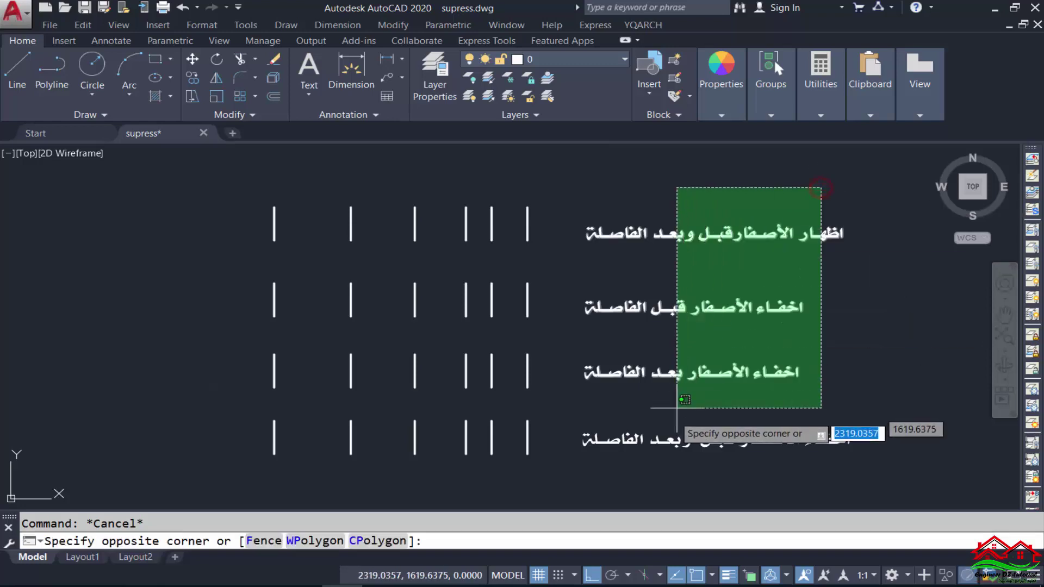
left_click(664, 466)
key("Escape")
scroll(701, 204, "up", 4)
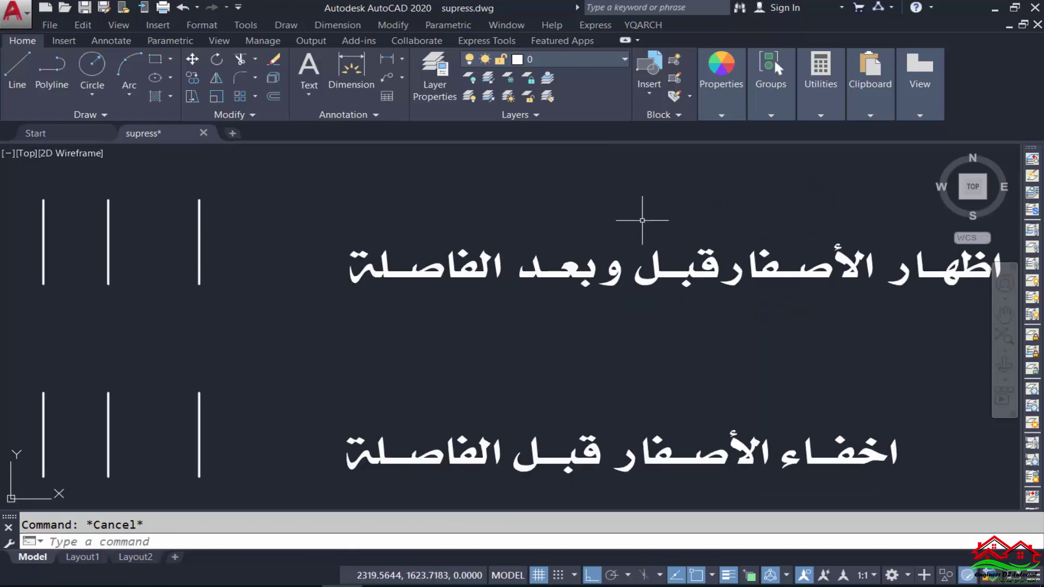
scroll(625, 210, "down", 3)
scroll(761, 201, "up", 1)
left_click(796, 194)
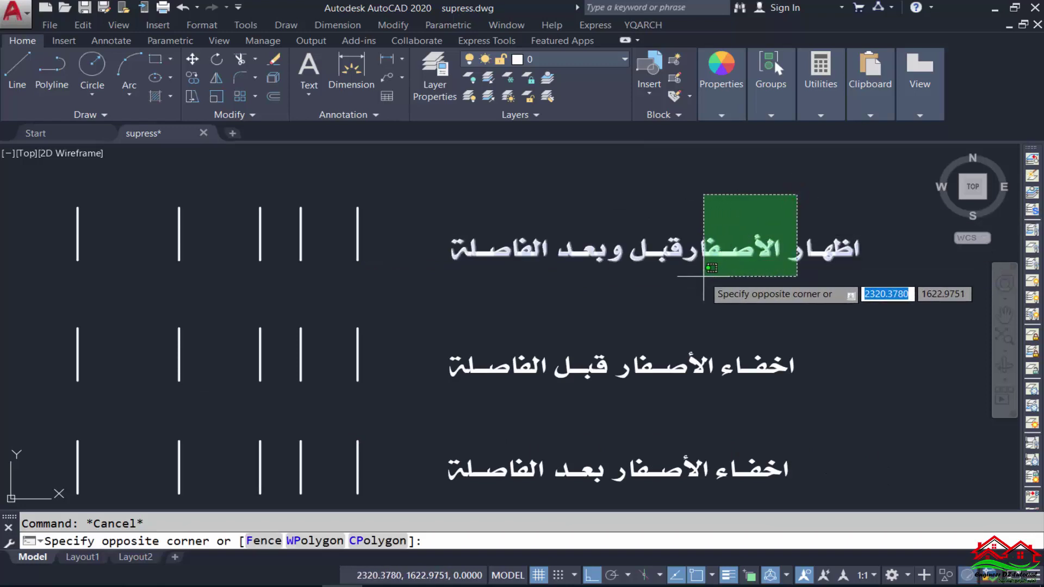
left_click(678, 300)
key("Escape")
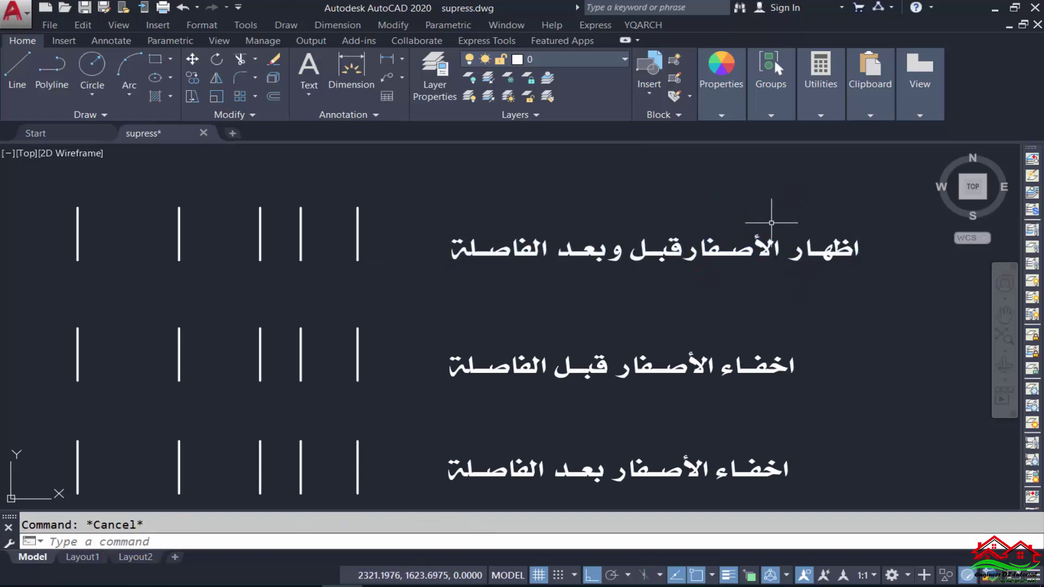
Pan to the vertical lines and window-select the upper row, then clear the selection.
scroll(208, 246, "up", 1)
middle_click_drag(293, 238, 440, 291)
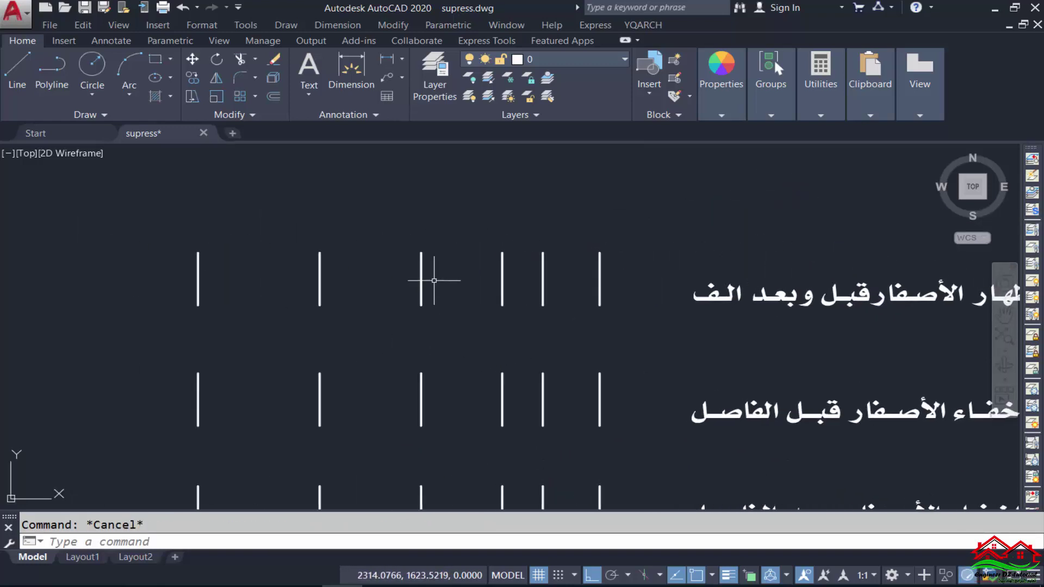
scroll(410, 273, "up", 2)
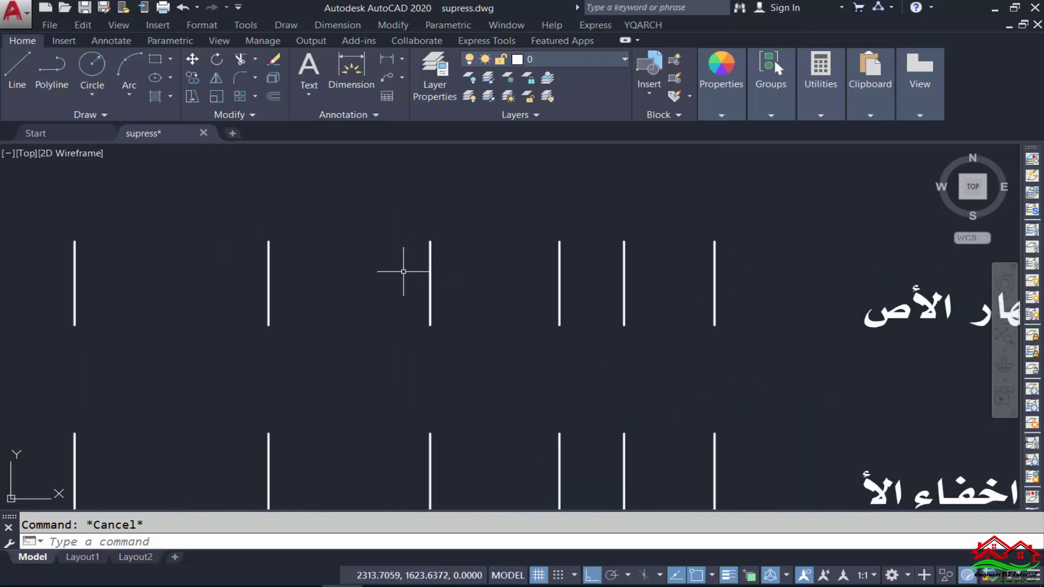
left_click(749, 221)
left_click(58, 261)
key("Escape")
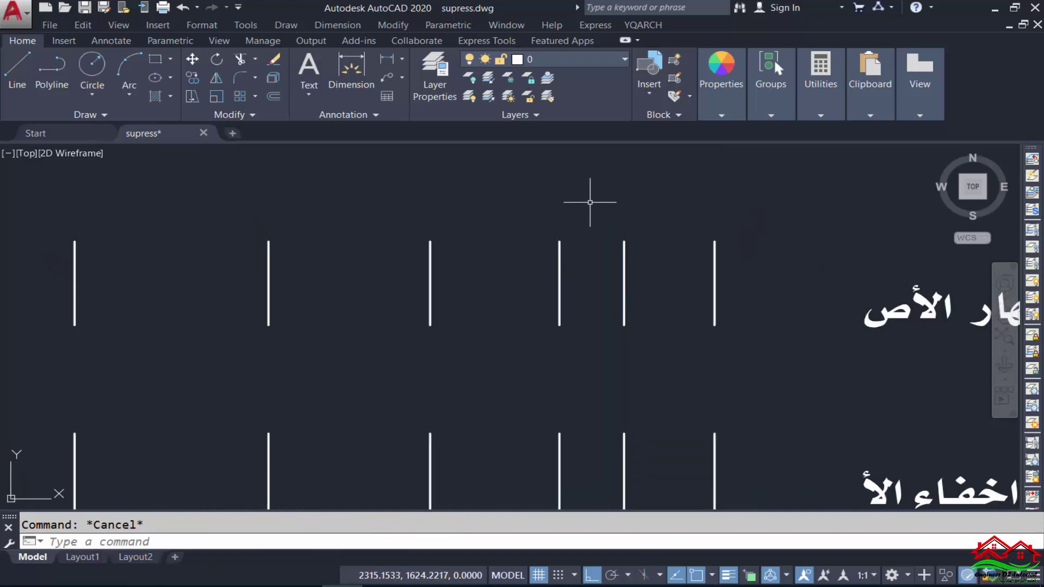
Quick-dimension the six top lines as a chain above them: 1,50, 1,25, 1,00, 0,50, 0,70.
left_click(194, 542)
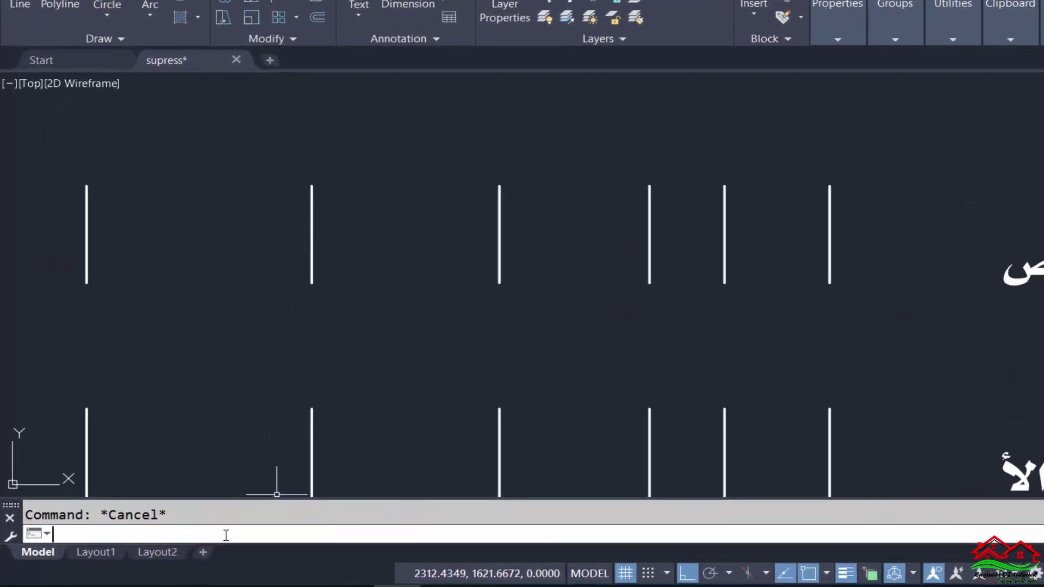
type("qdim")
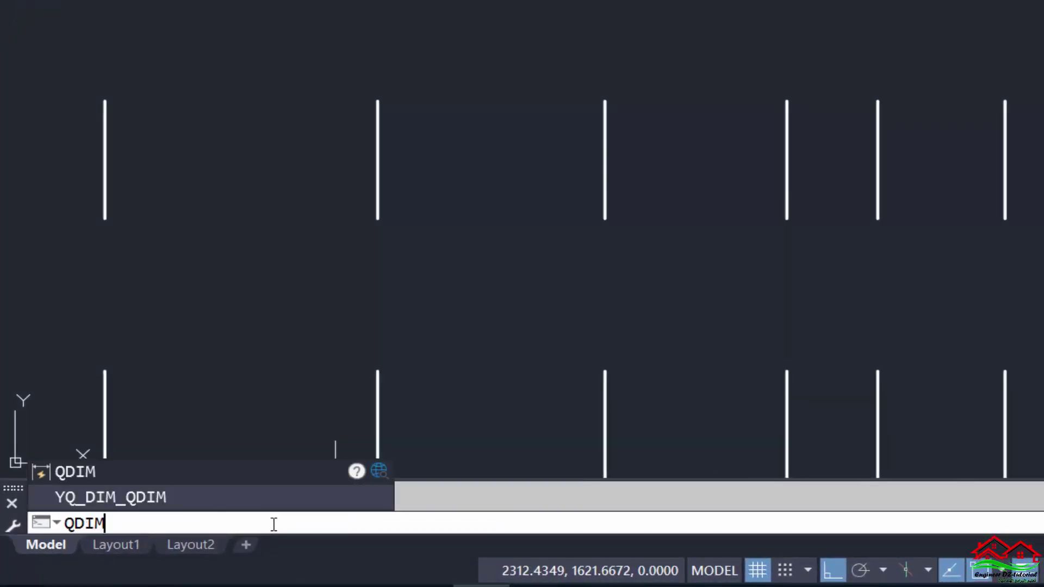
key("Return")
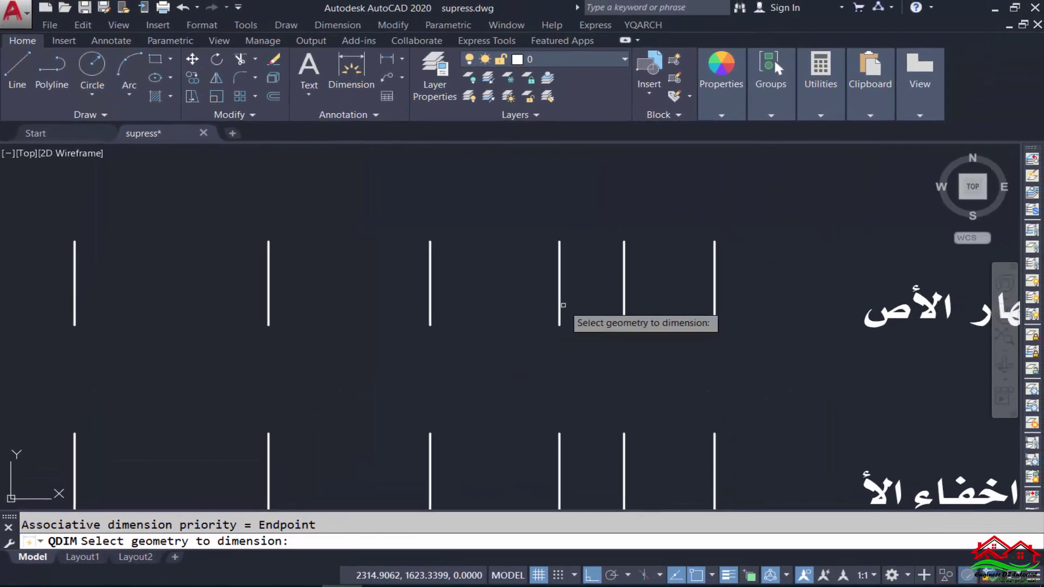
left_click(791, 216)
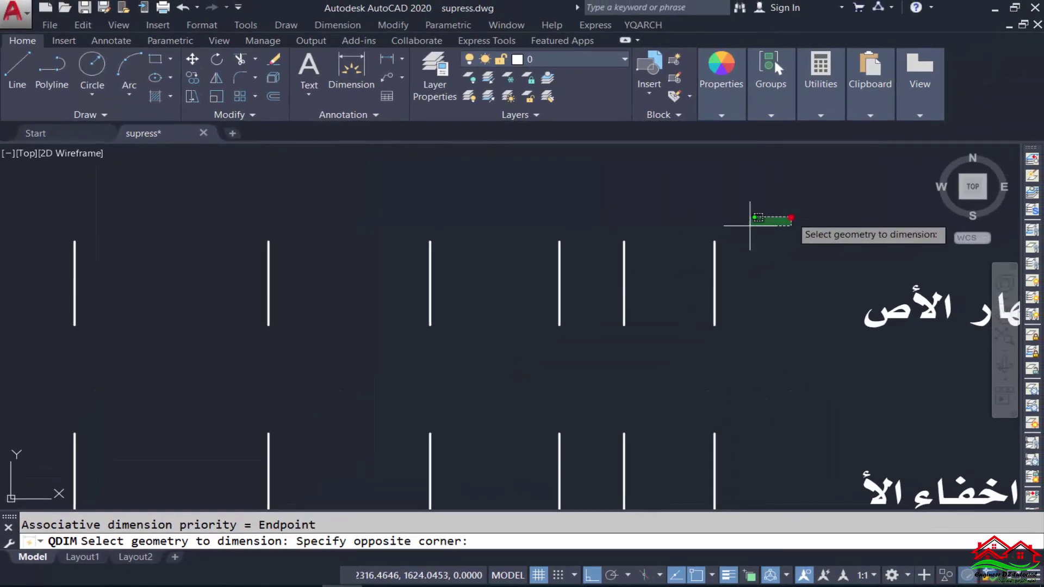
left_click(52, 265)
key("Return")
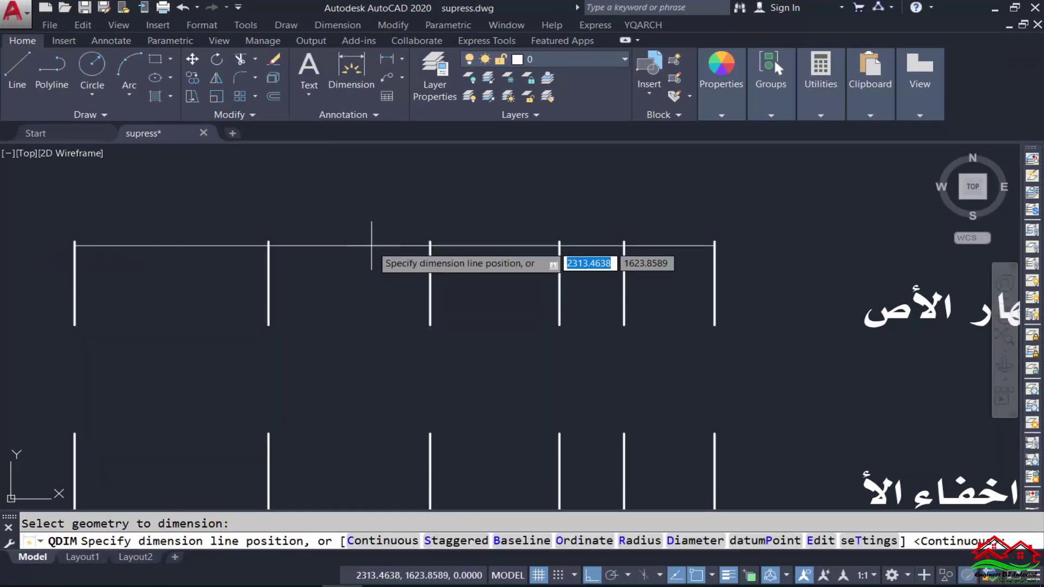
left_click(385, 197)
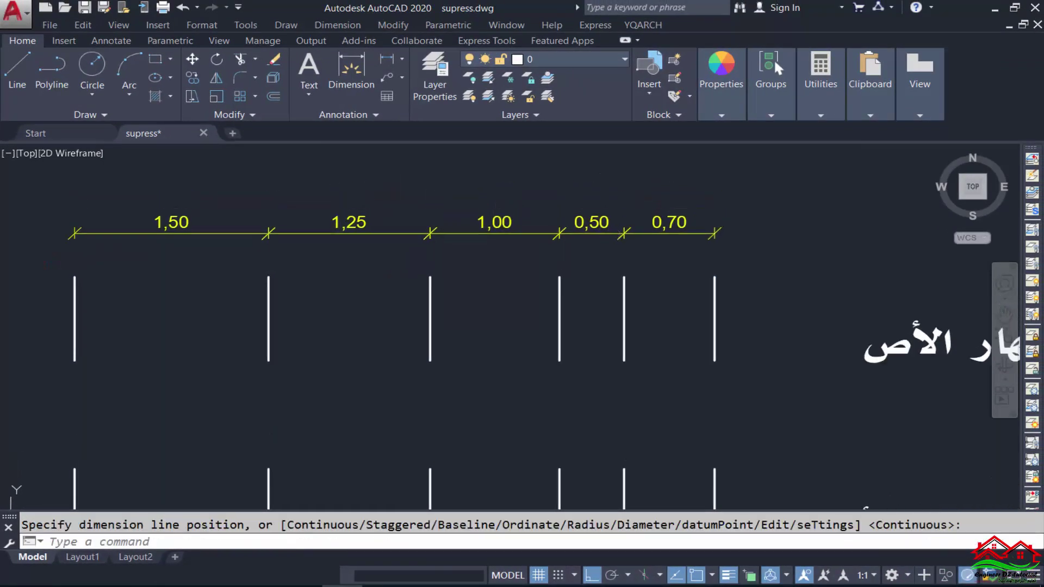
Window-pick around the 0,70 and neighbouring dimension labels to inspect them.
scroll(676, 205, "up", 4)
scroll(725, 226, "up", 2)
left_click(746, 202)
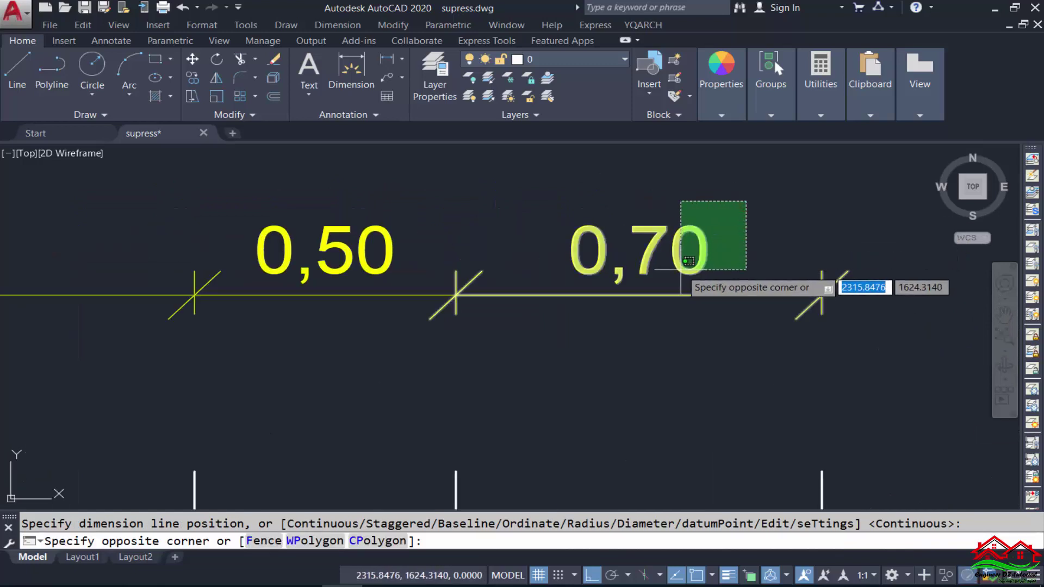
left_click(774, 203)
left_click(671, 195)
left_click(728, 284)
left_click(538, 203)
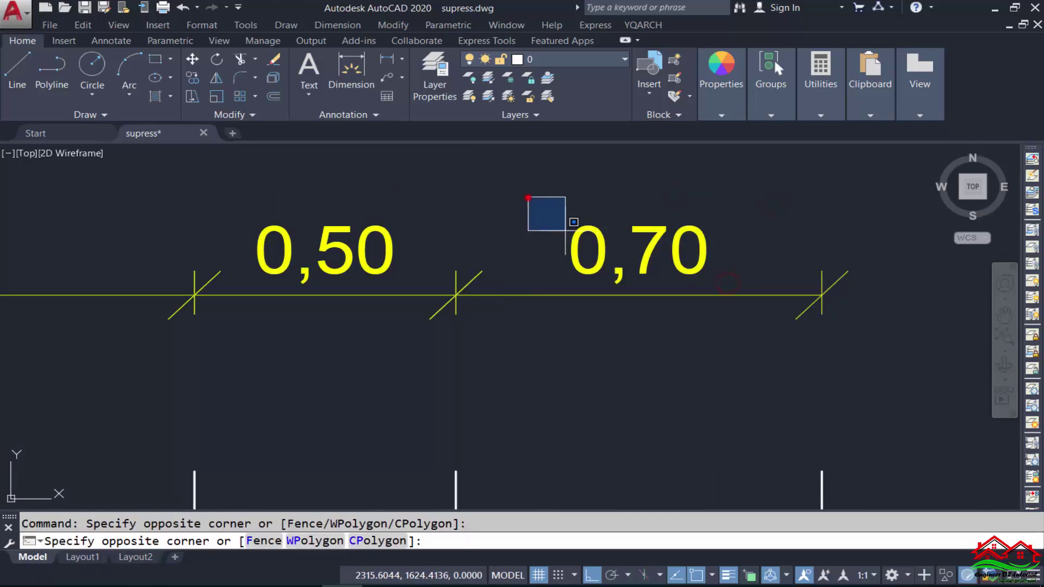
left_click(598, 270)
left_click(365, 201)
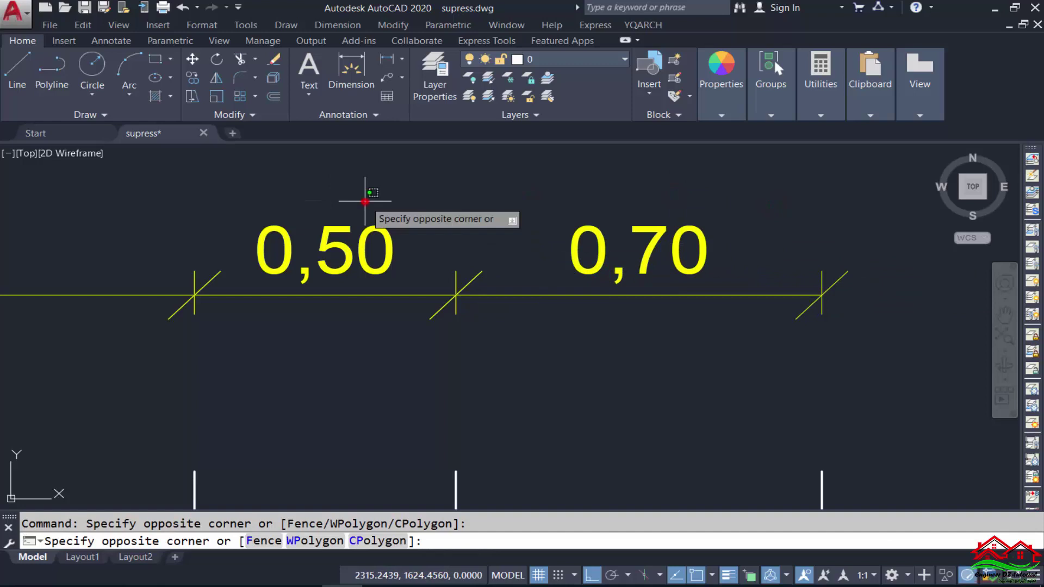
left_click(420, 291)
Pan across the 1,00, 1,50 and 1,25 dimensions and cancel the open selection window.
scroll(466, 250, "down", 2)
middle_click_drag(98, 261, 274, 272)
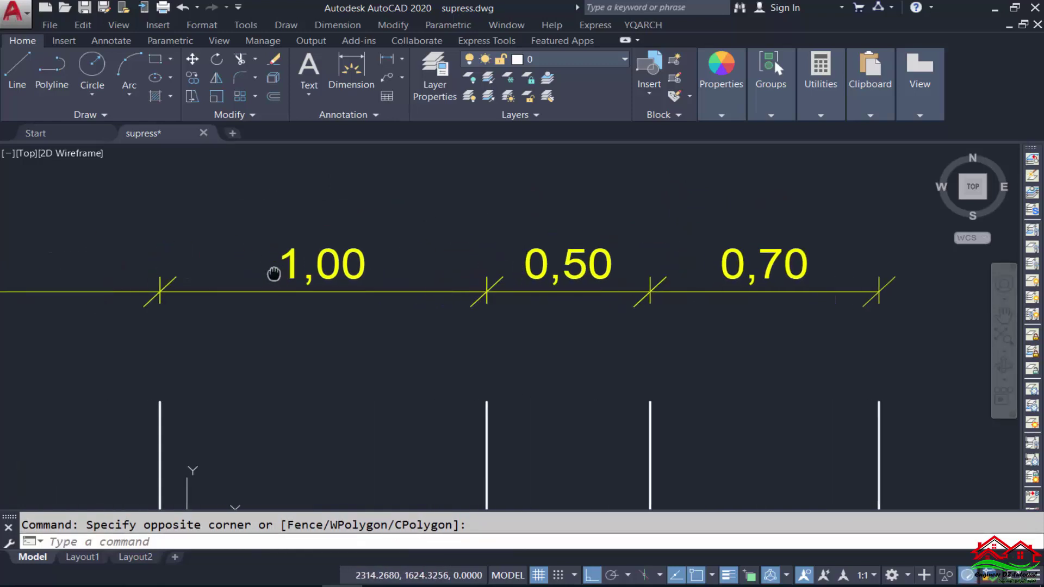
scroll(291, 256, "up", 2)
left_click(319, 209)
left_click(447, 297)
scroll(447, 297, "down", 2)
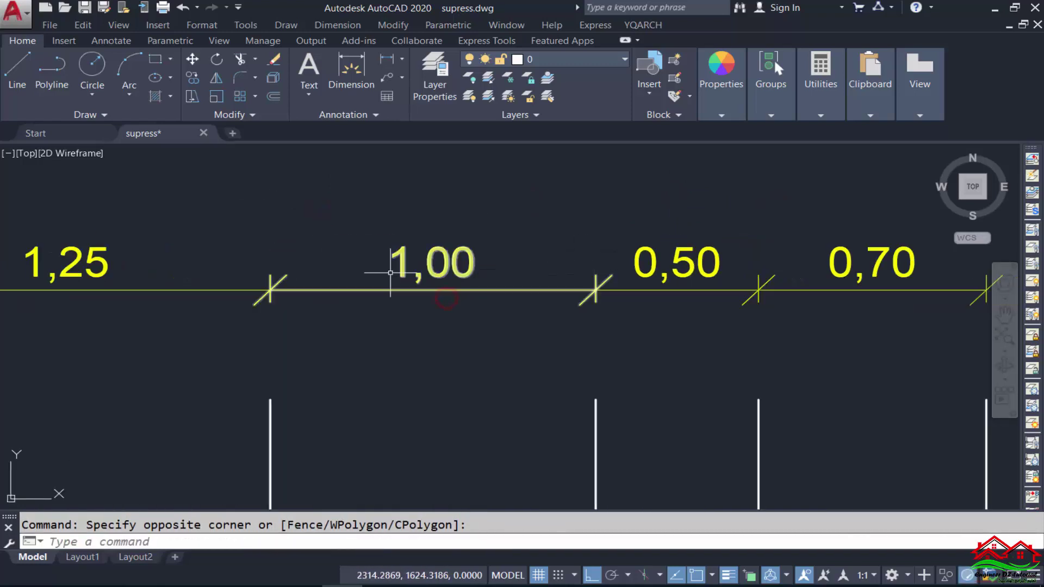
middle_click_drag(161, 272, 345, 268)
scroll(345, 268, "up", 1)
scroll(180, 258, "up", 3)
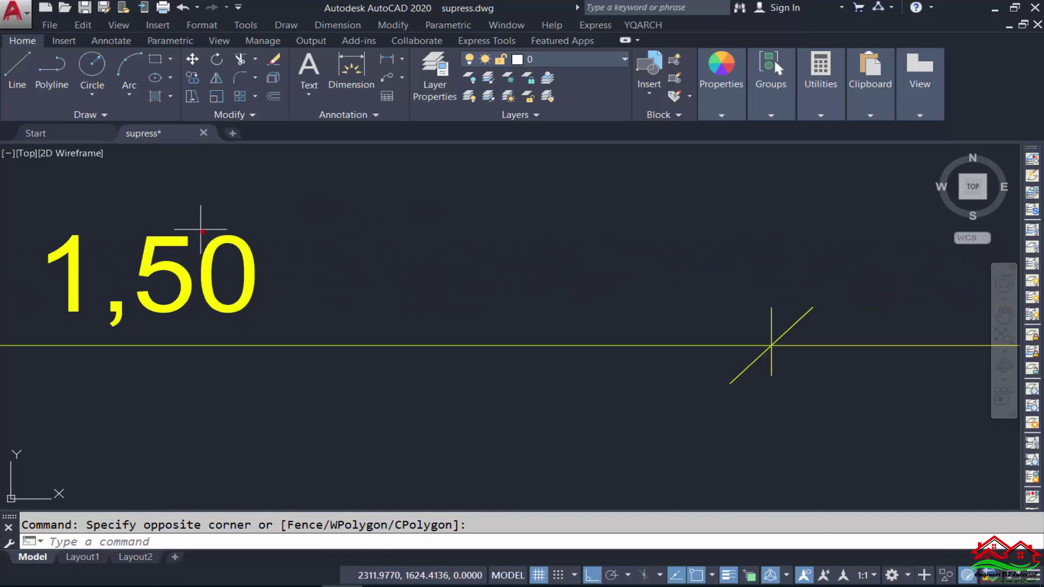
key("Escape")
Zoom and pan to bring the dimensioned top row back into view.
scroll(222, 221, "down", 5)
scroll(513, 344, "down", 2)
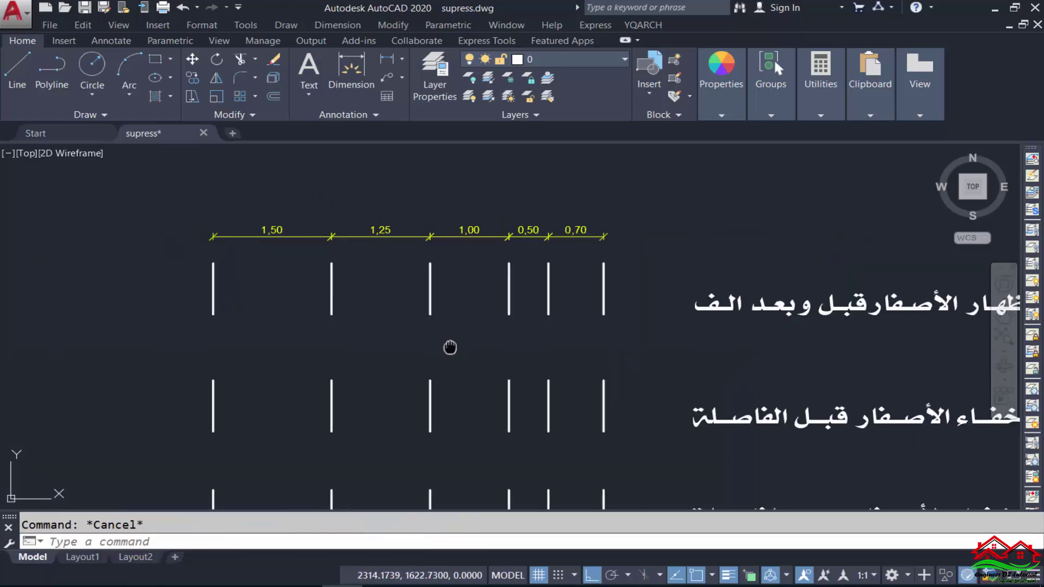
scroll(625, 326, "up", 1)
scroll(630, 329, "up", 2)
scroll(637, 333, "up", 2)
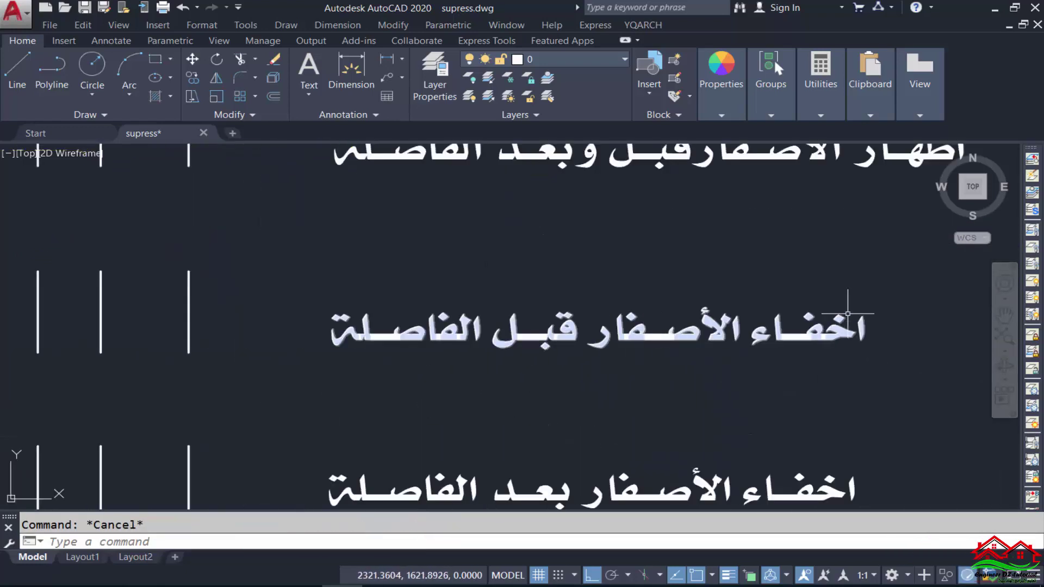
scroll(688, 302, "down", 2)
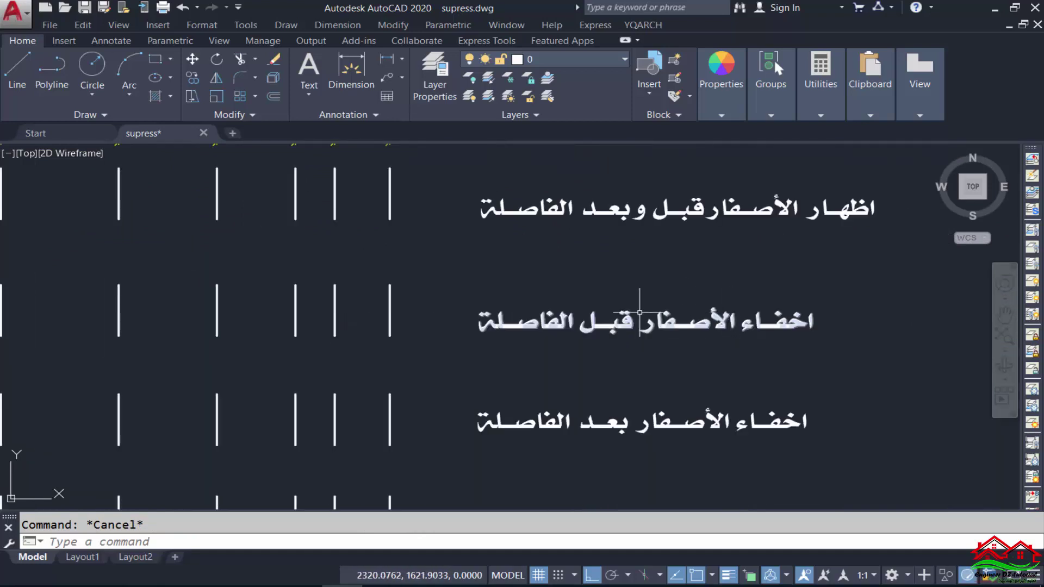
middle_click_drag(296, 275, 508, 293)
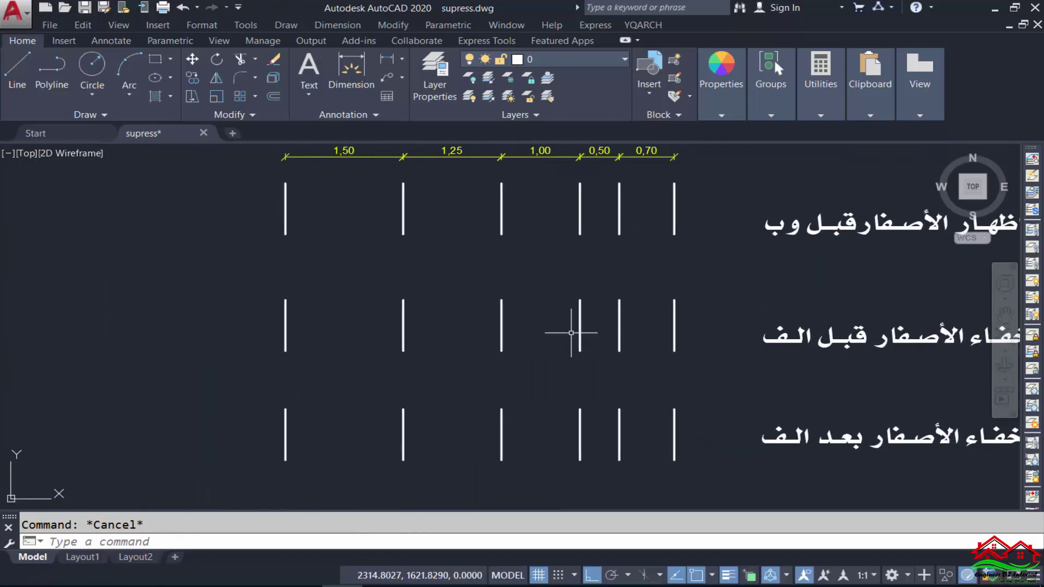
scroll(572, 333, "up", 2)
Change DIMZIN from 1 to 8 to hide trailing zeros.
left_click(250, 542)
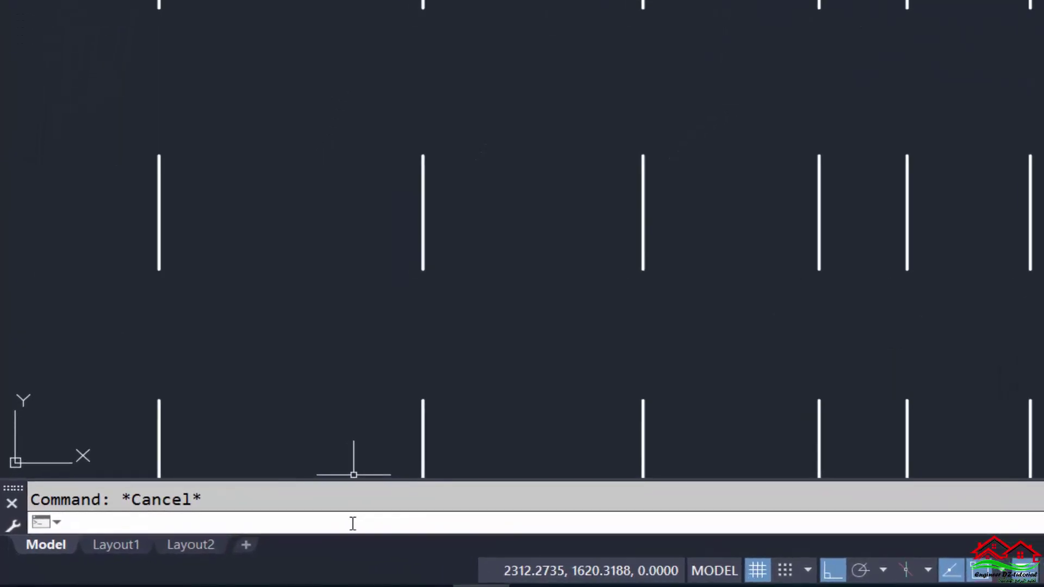
type("dimz")
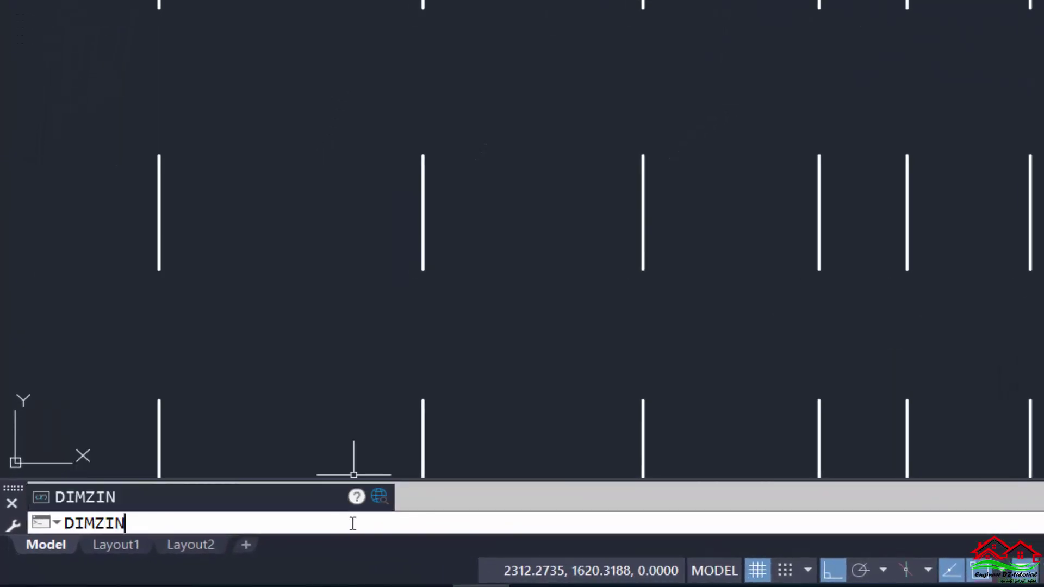
key("Return")
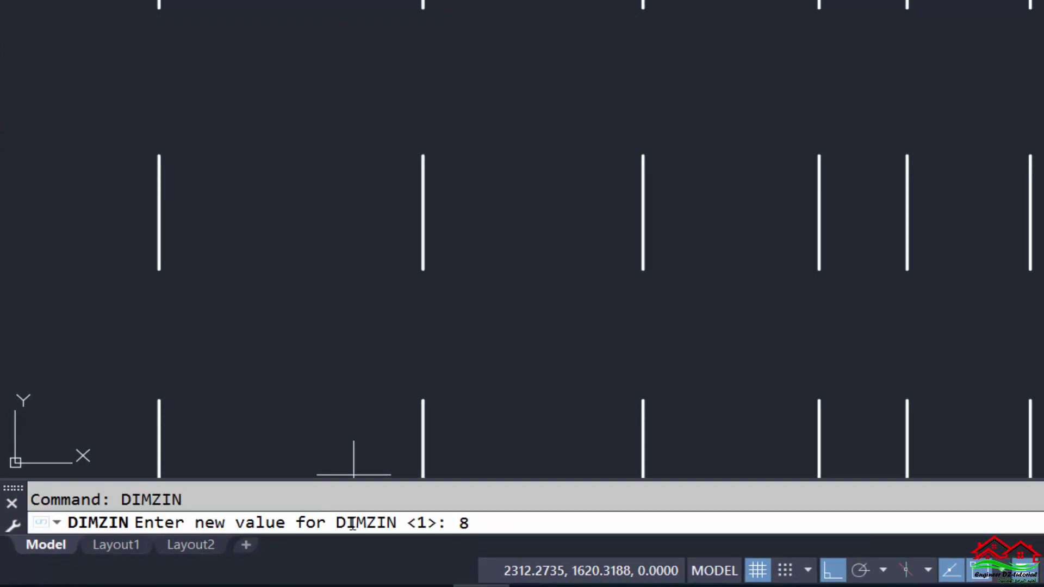
key("Return")
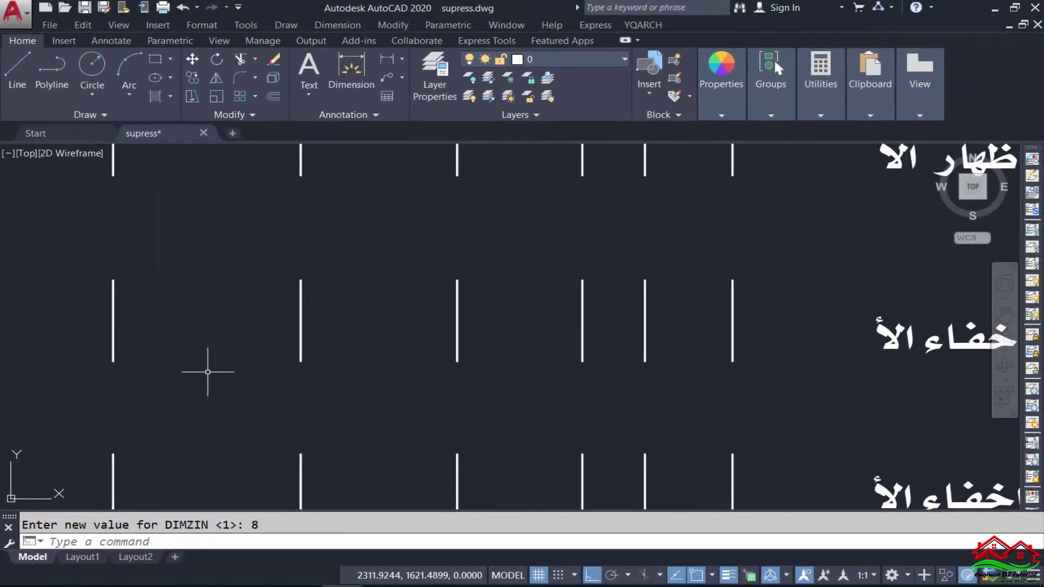
type("qd")
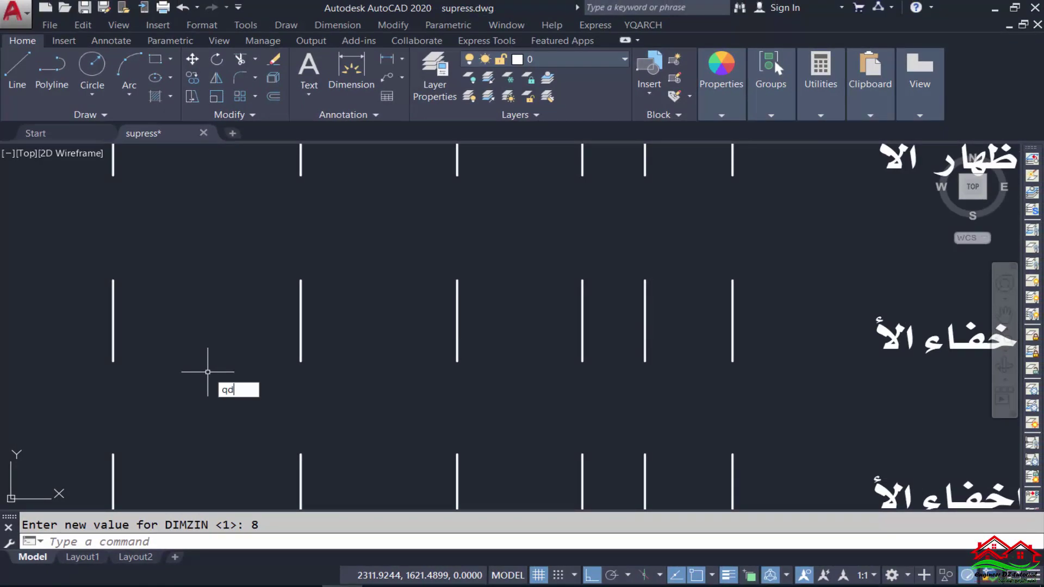
key("Return")
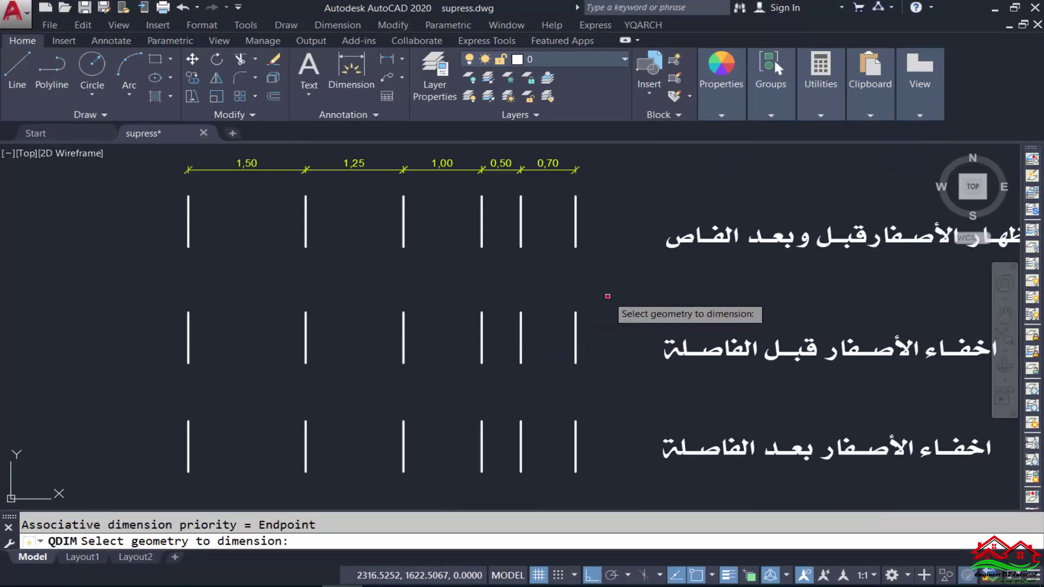
left_click(608, 296)
left_click(160, 348)
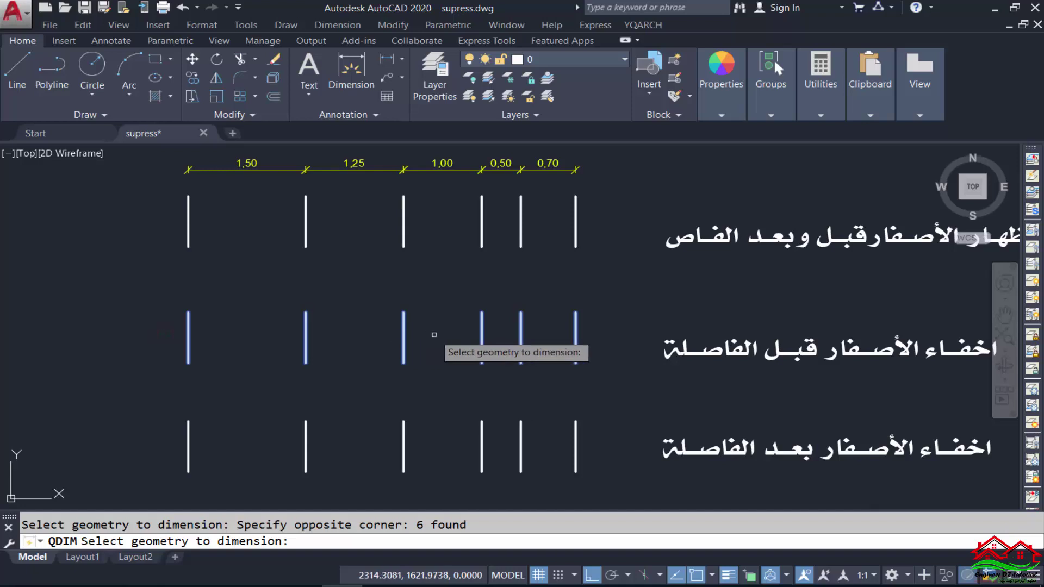
key("Return")
left_click(436, 290)
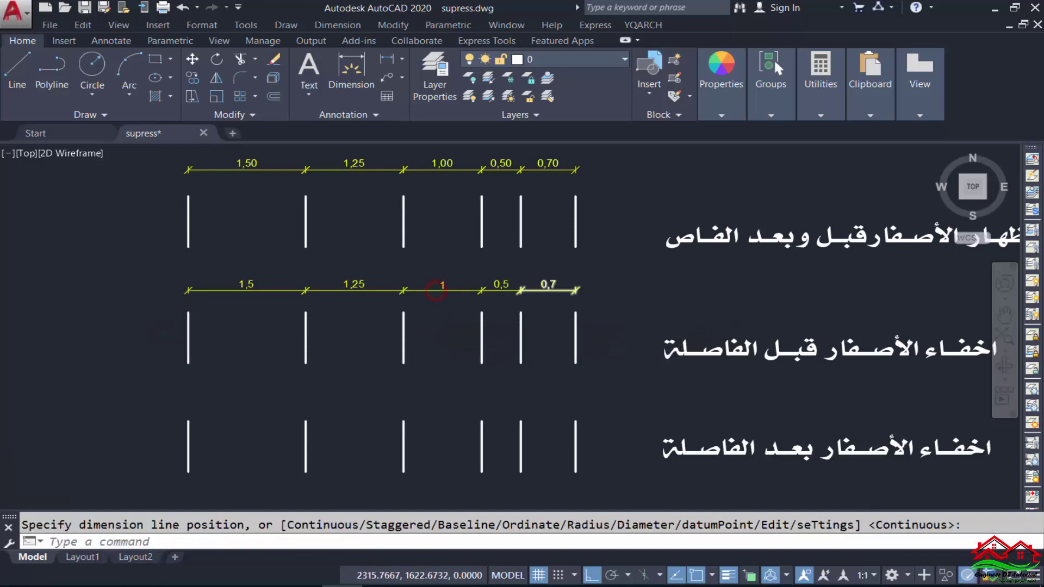
scroll(548, 284, "up", 8)
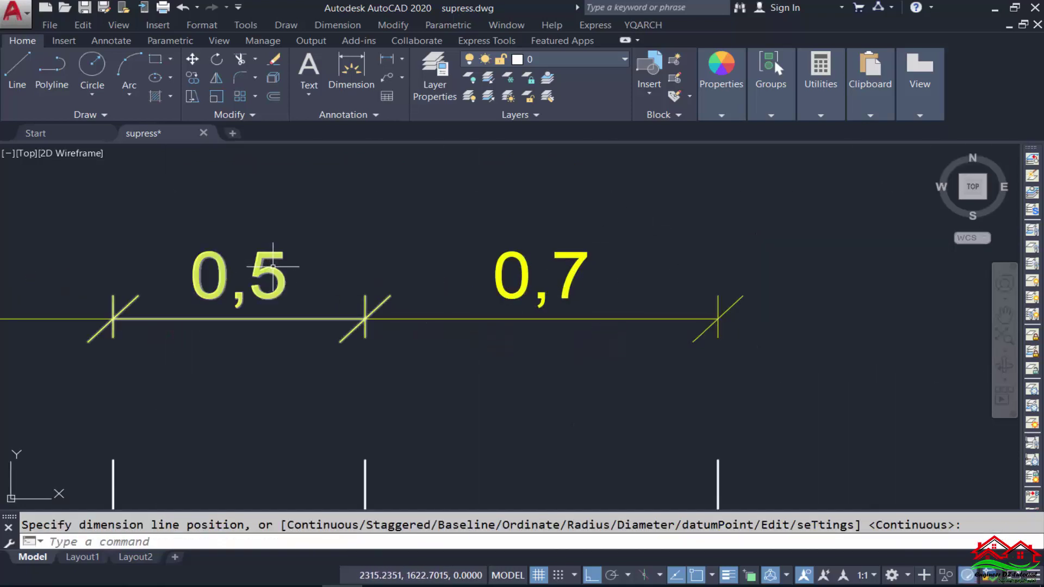
middle_click_drag(200, 297, 684, 298)
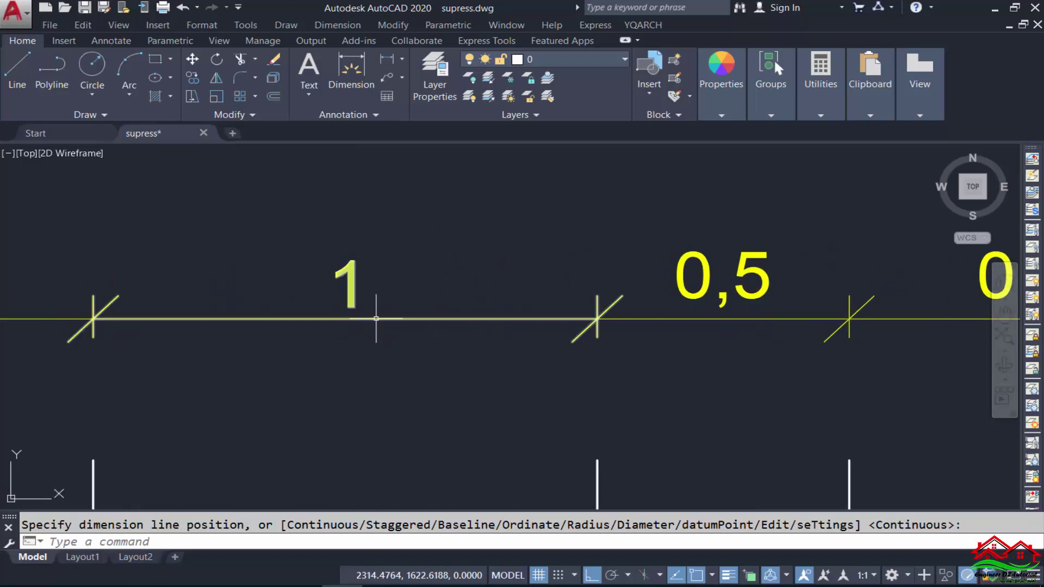
scroll(634, 305, "down", 2)
middle_click_drag(158, 319, 314, 319)
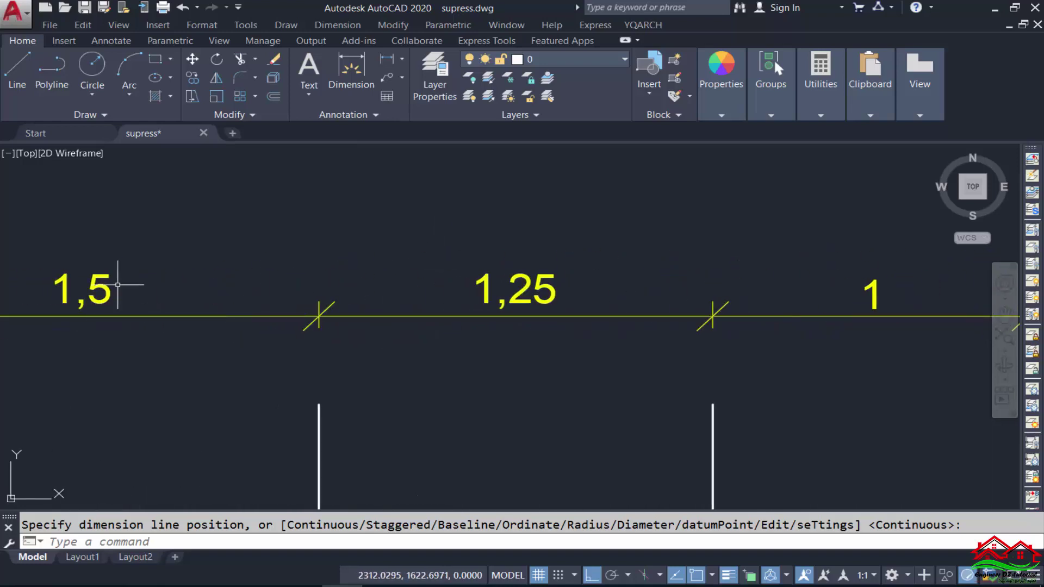
scroll(339, 305, "down", 6)
scroll(580, 216, "up", 2)
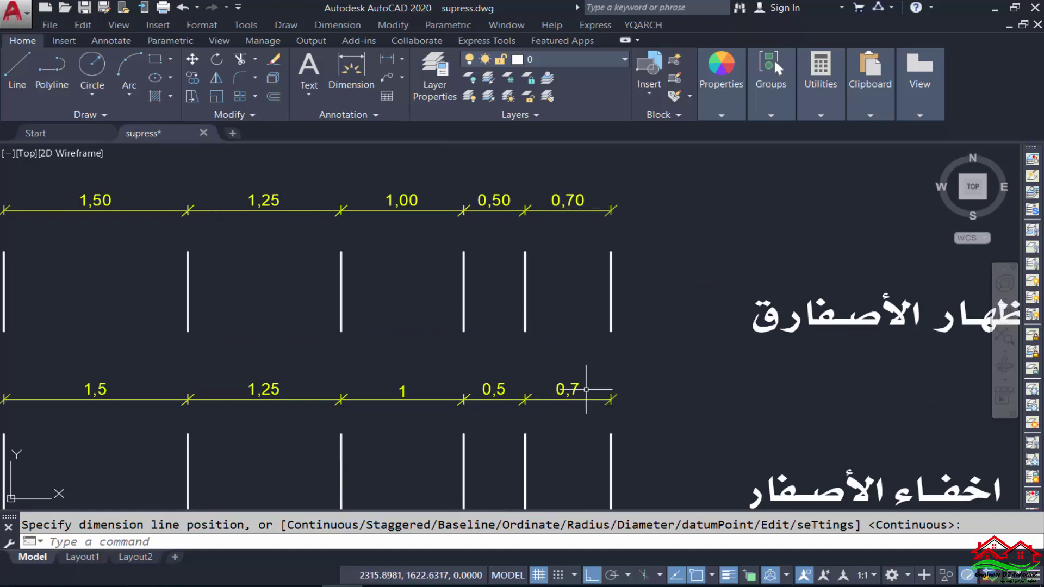
scroll(538, 262, "down", 2)
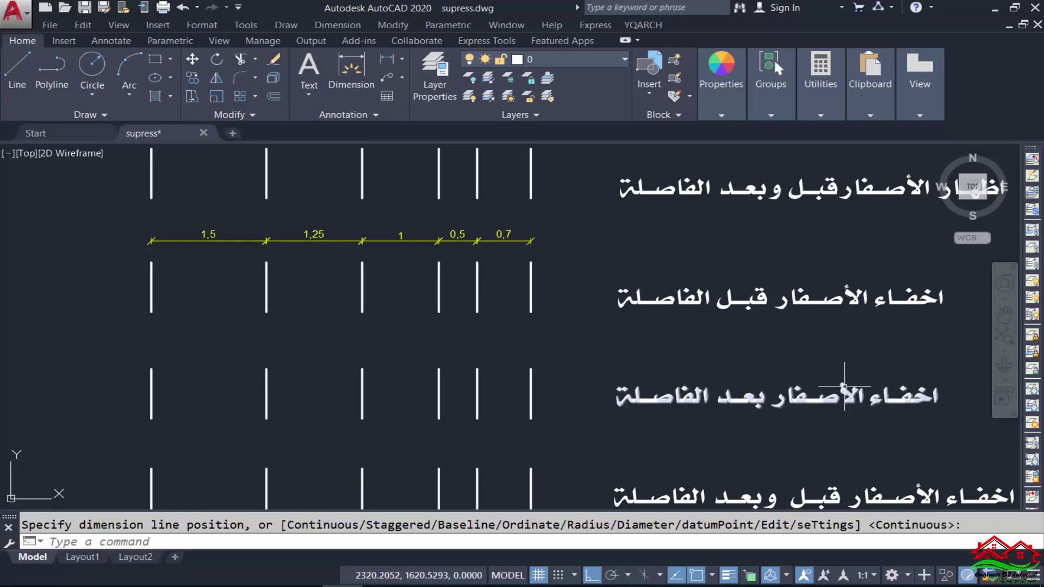
middle_click_drag(314, 394, 370, 384)
scroll(371, 384, "up", 2)
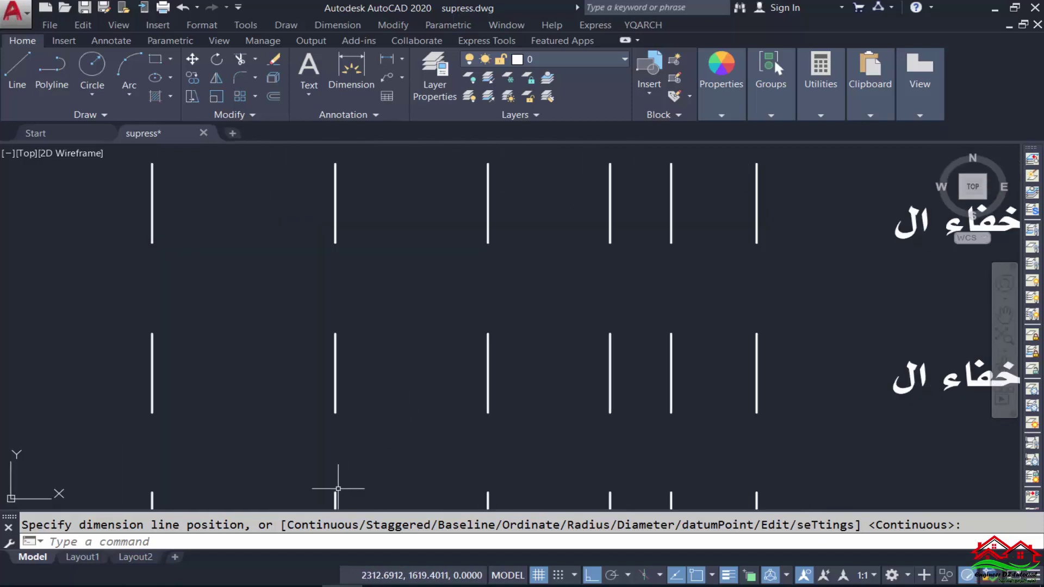
Change DIMZIN from 8 to 4 to hide leading zeros.
type("di")
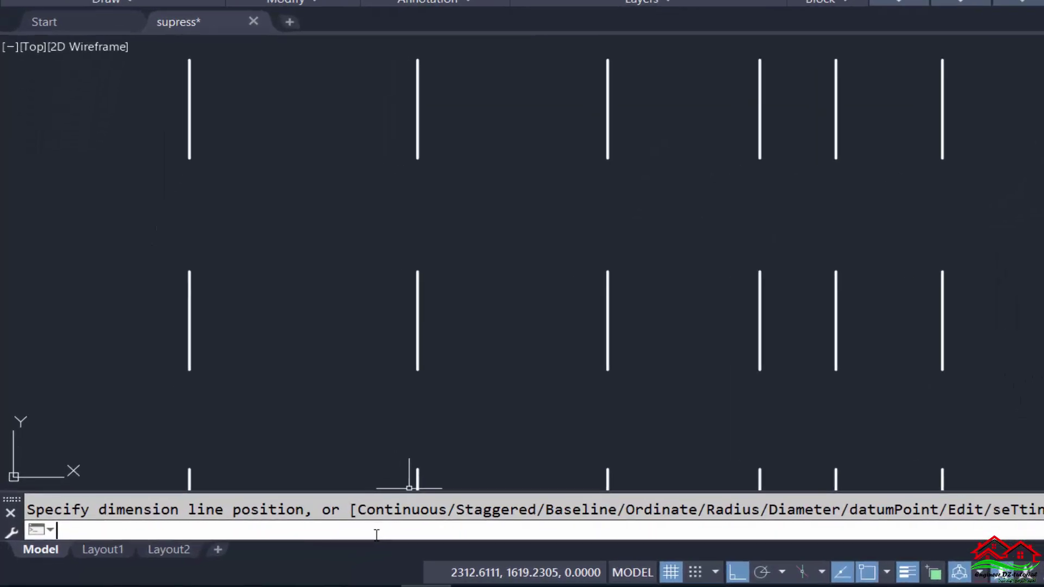
type("zin")
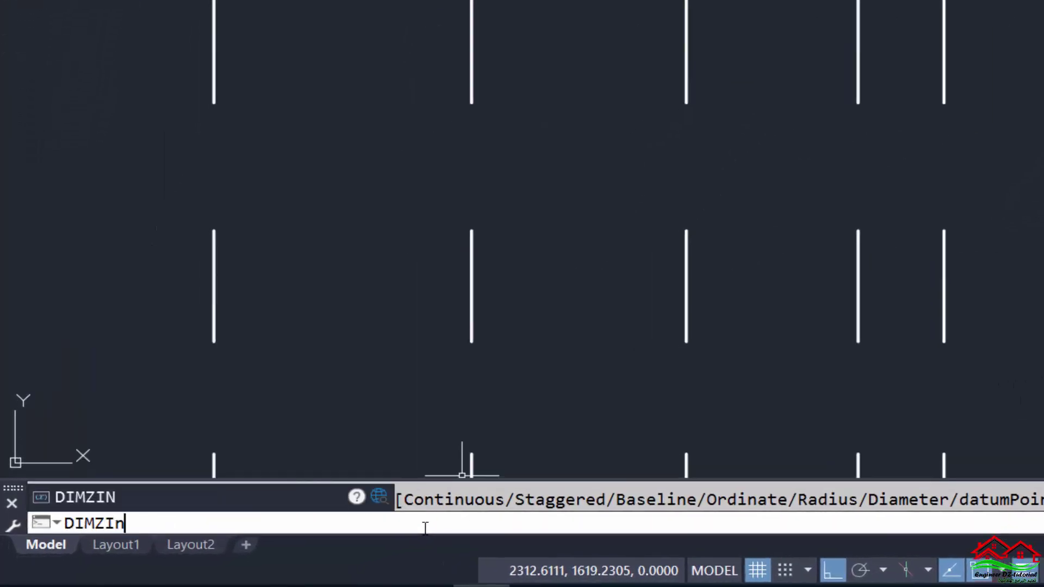
key("Return")
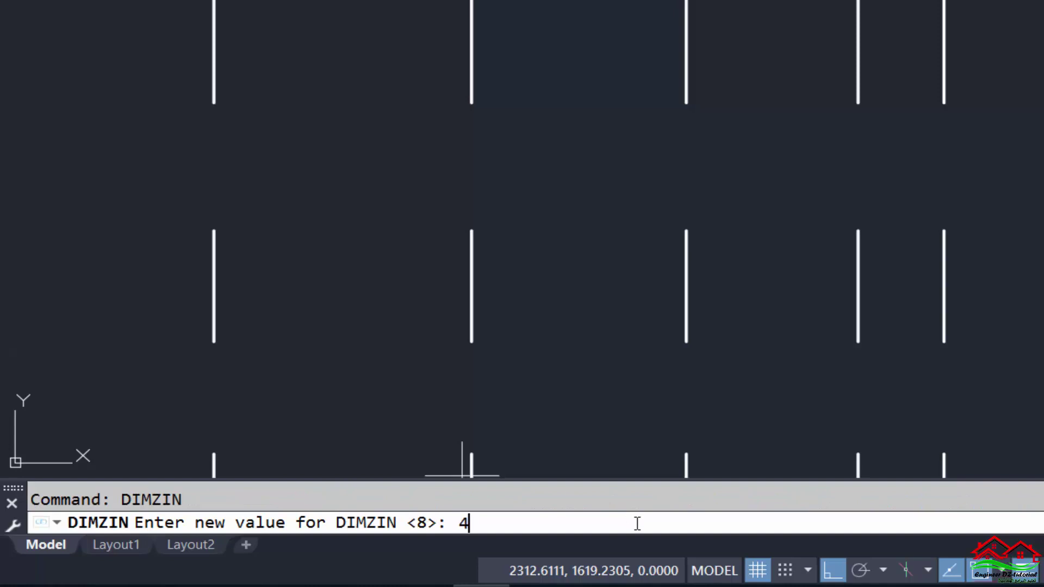
key("Return")
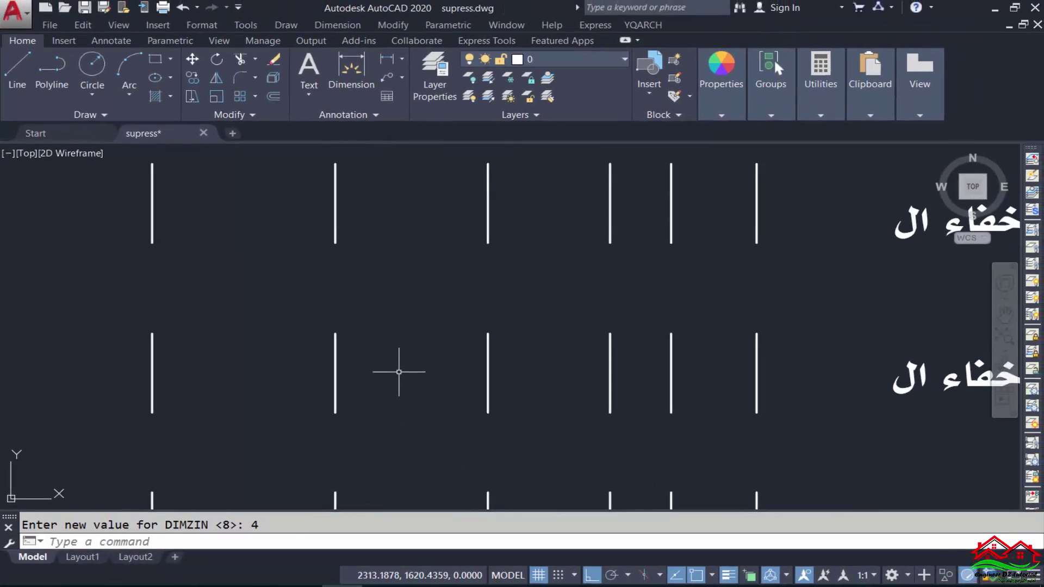
Quick-dimension the next six lines as a chain reading 1,50, 1,25, 1,00, ,50, ,70.
type("qdim")
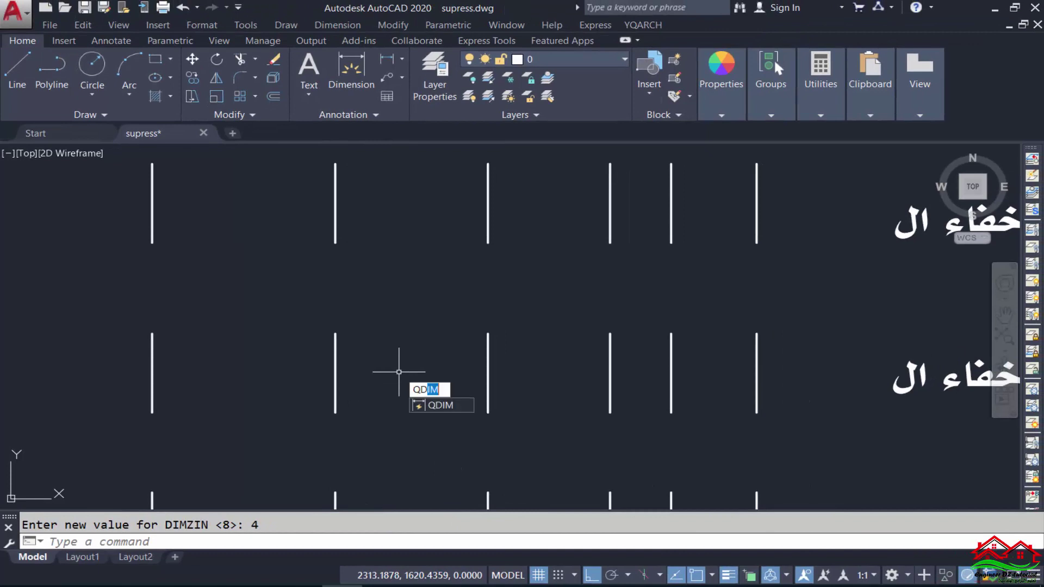
key("Return")
left_click(808, 322)
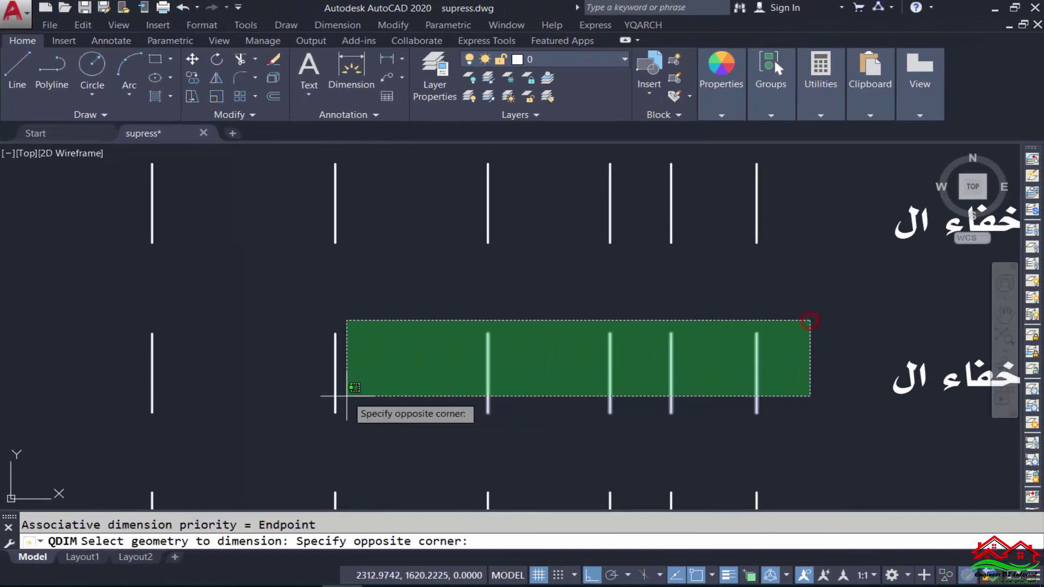
left_click(101, 379)
key("Return")
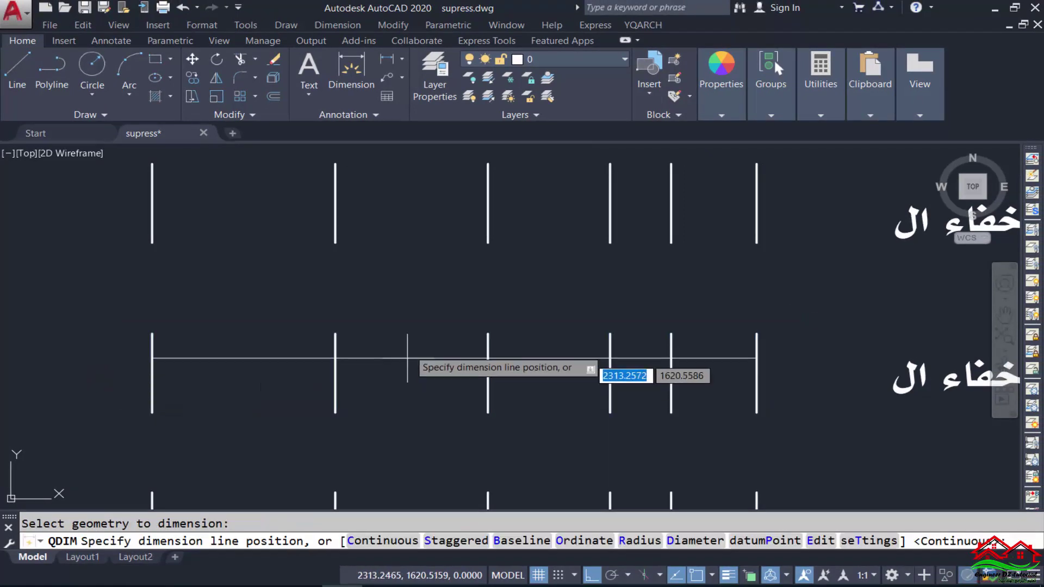
left_click(425, 296)
Pan and zoom to compare the dimensioned rows and show the undimensioned rows.
scroll(724, 281, "up", 5)
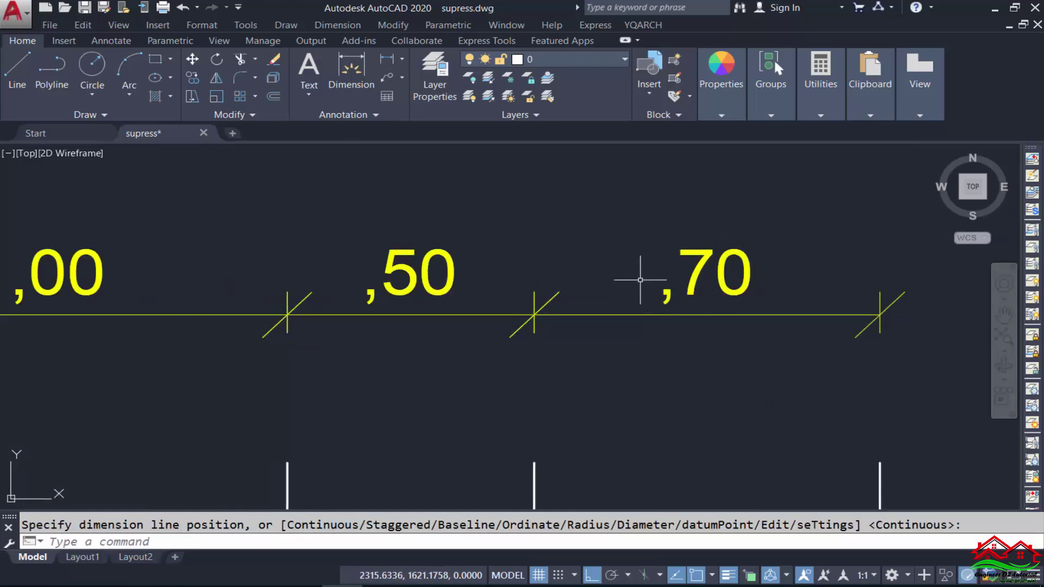
scroll(340, 262, "down", 5)
middle_click_drag(526, 335, 629, 354)
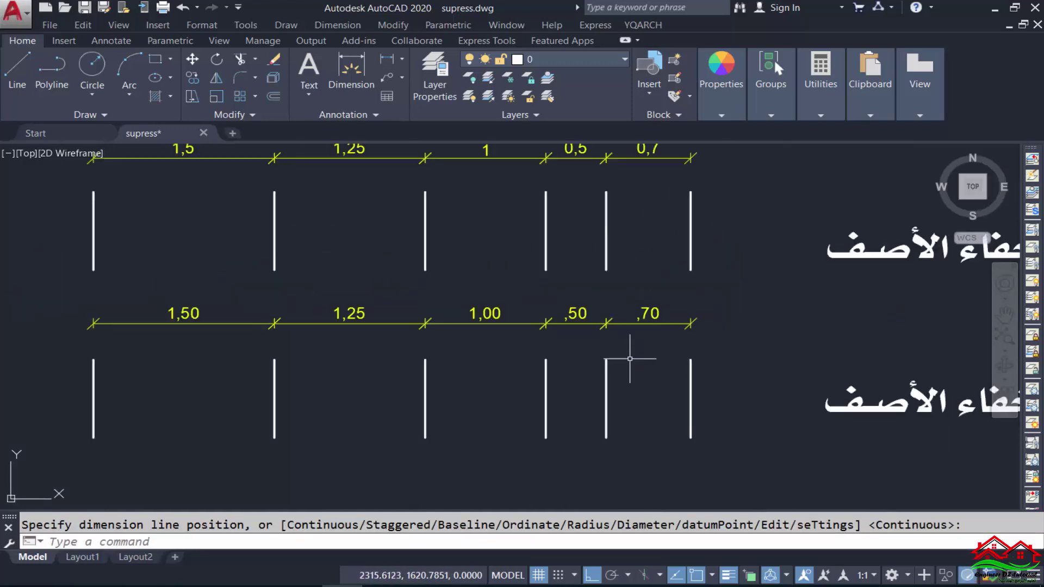
middle_click_drag(636, 248, 605, 281)
scroll(612, 225, "up", 2)
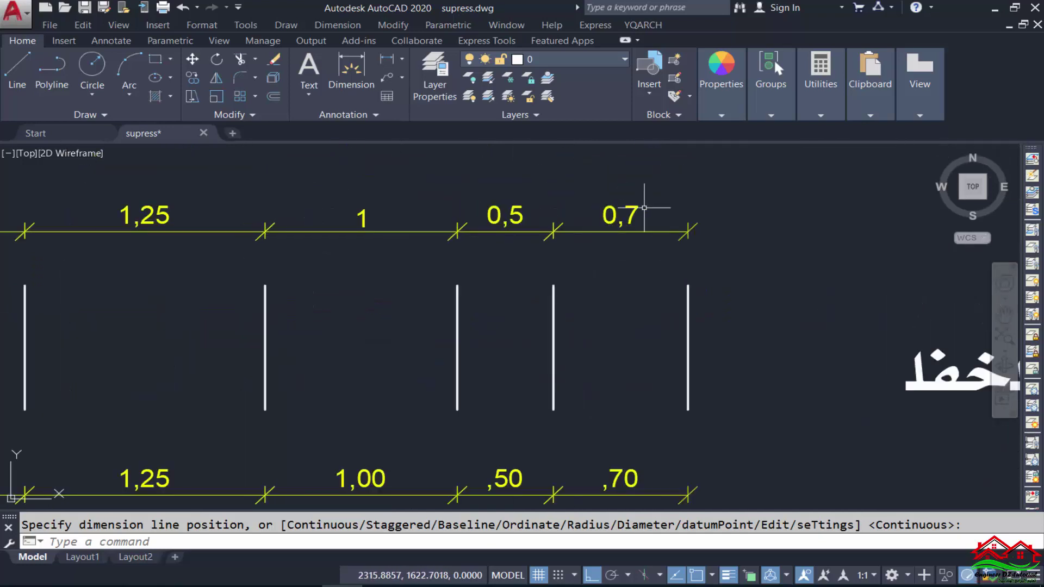
left_click(590, 192)
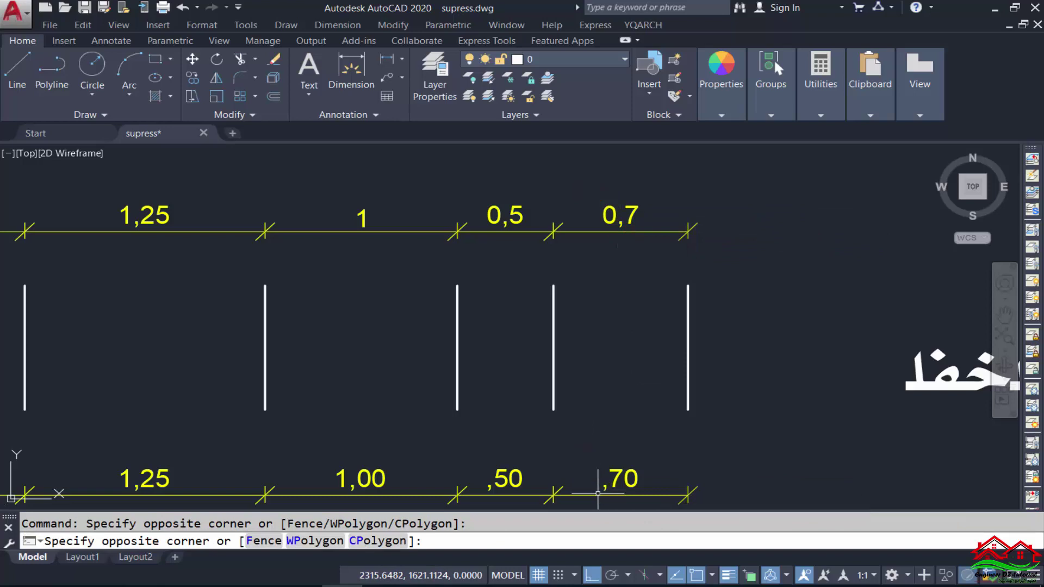
key("Escape")
scroll(572, 276, "down", 3)
mouse_move(590, 430)
middle_mouse_down()
mouse_move(578, 406)
mouse_move(598, 356)
middle_mouse_up()
scroll(578, 406, "down", 1)
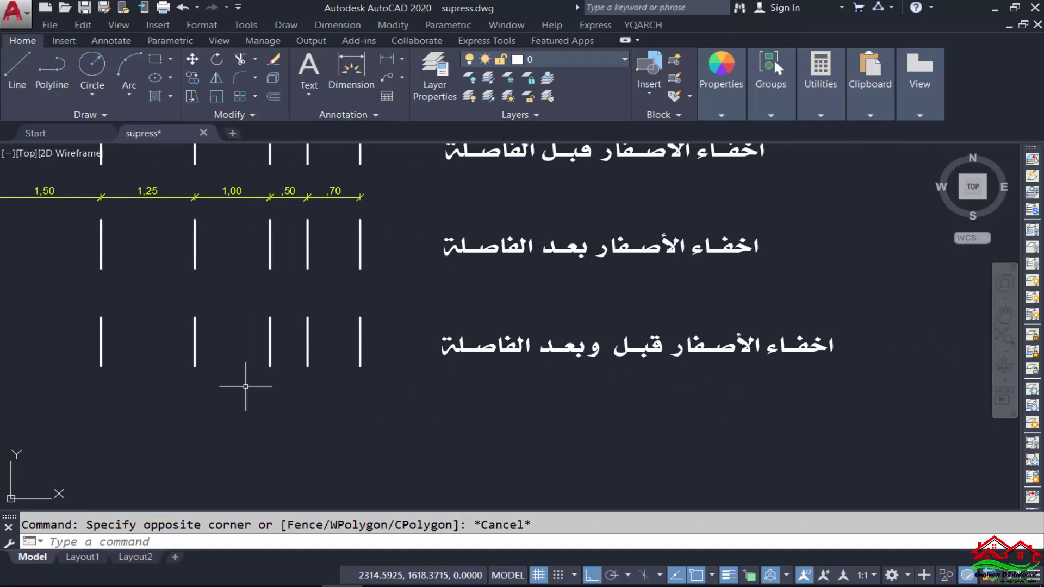
middle_click_drag(243, 376, 485, 388)
scroll(485, 389, "up", 2)
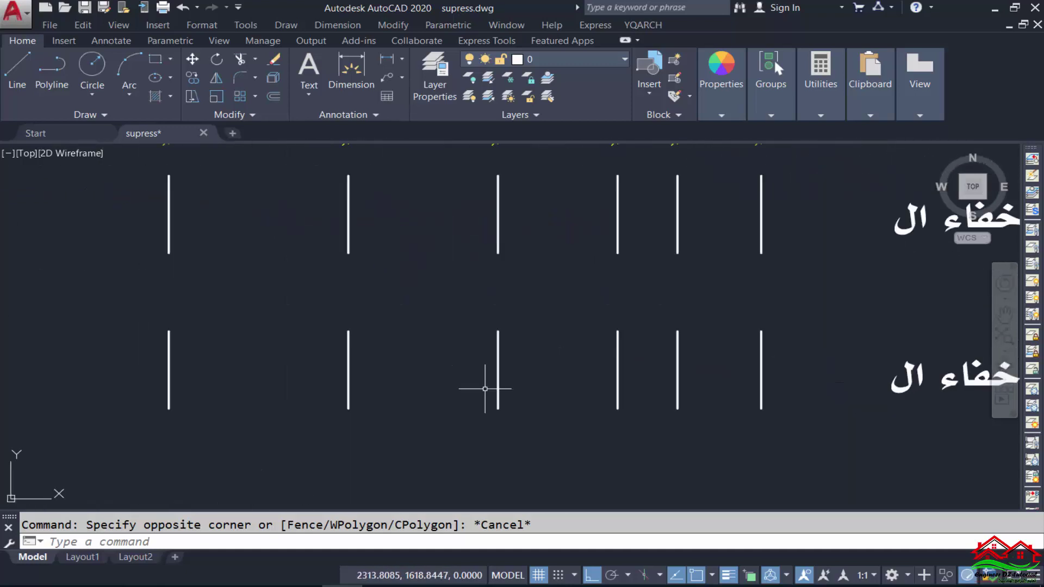
Change DIMZIN from 4 to 12 to hide both leading and trailing zeros.
left_click(263, 543)
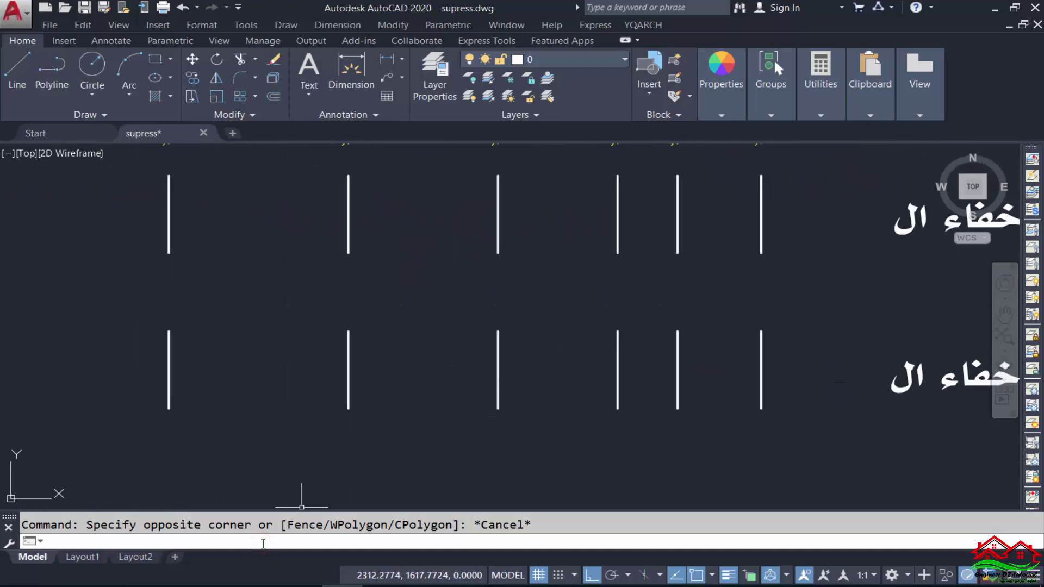
type("di")
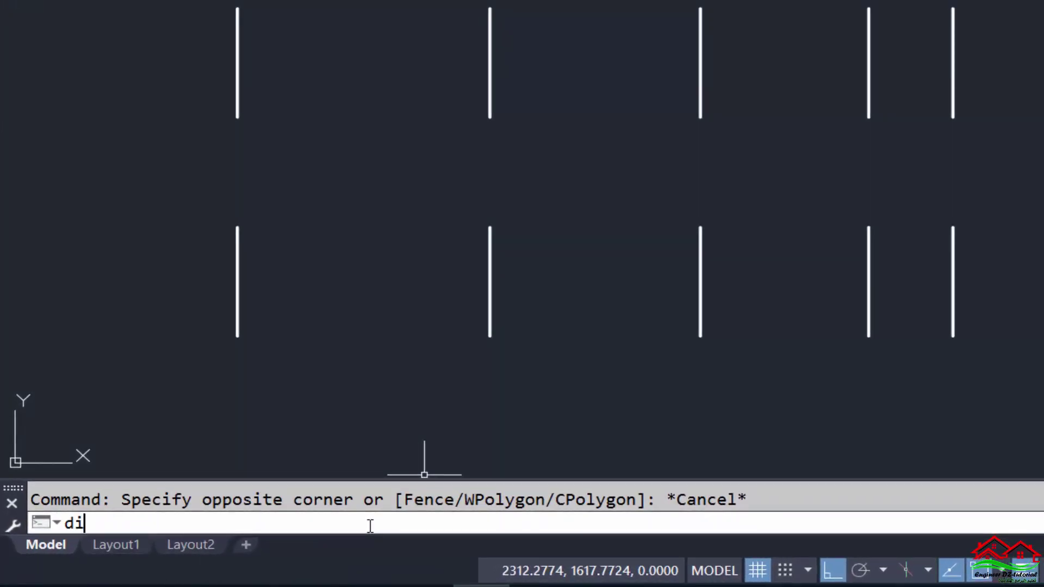
key("Return")
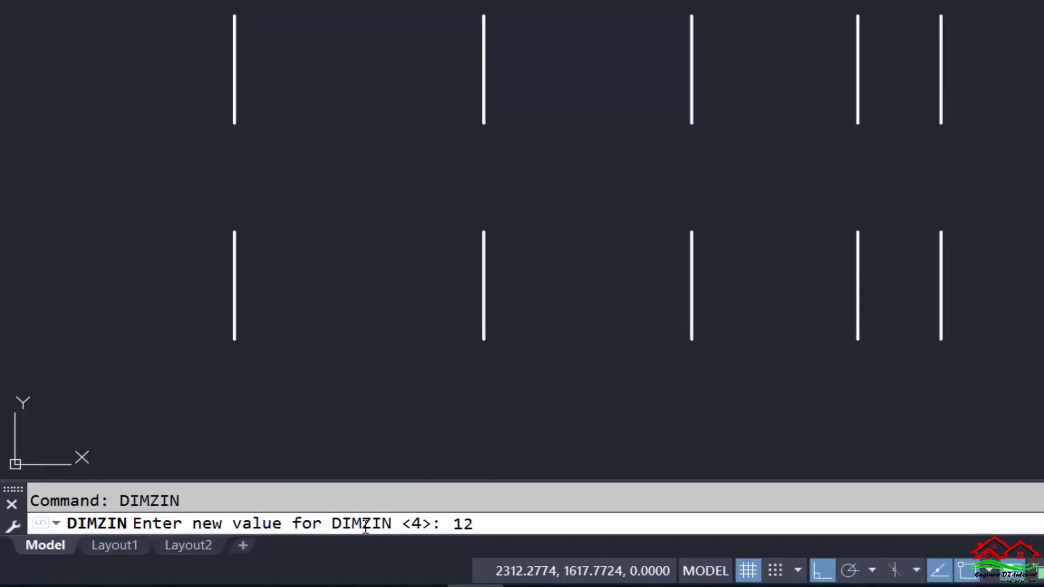
key("Return")
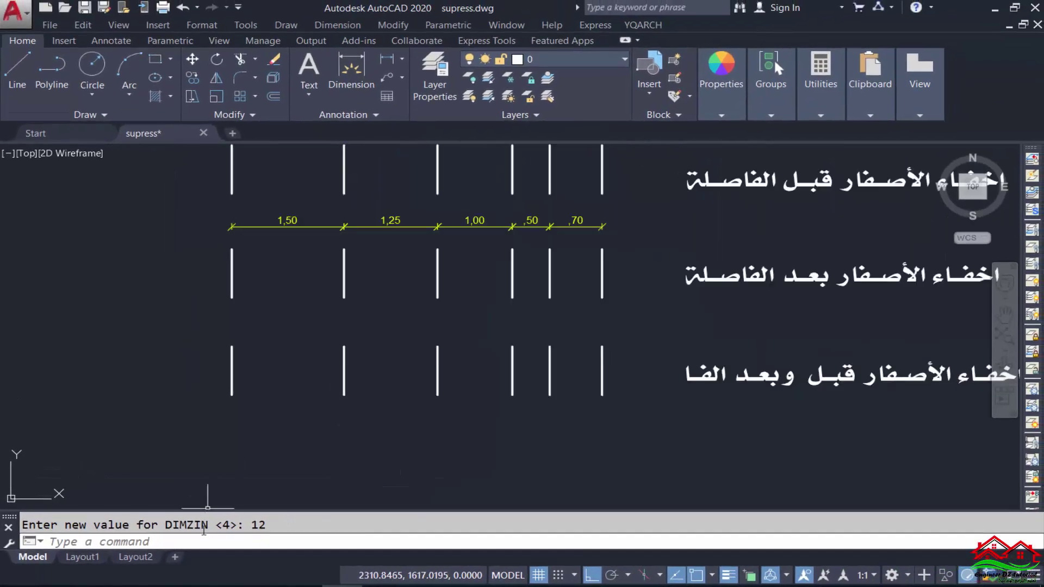
type("qd")
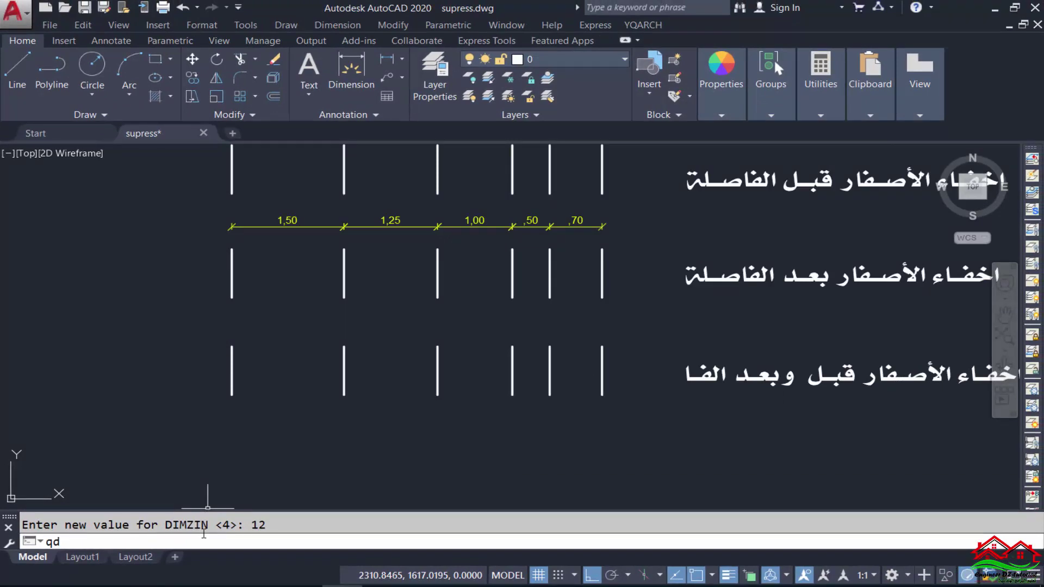
type("im")
key("Return")
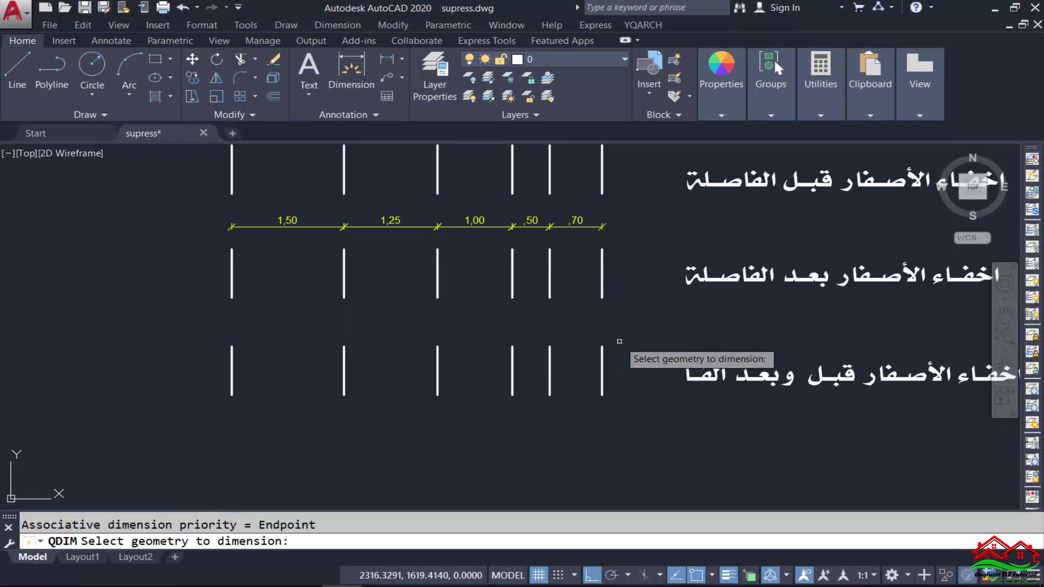
left_click(625, 338)
left_click(197, 365)
key("Return")
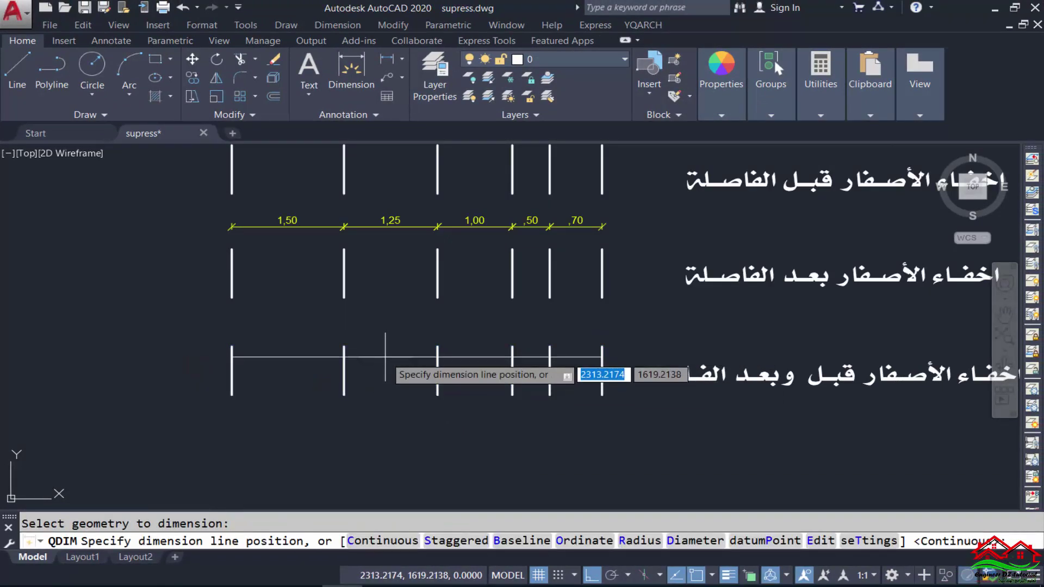
left_click(383, 329)
scroll(552, 330, "up", 6)
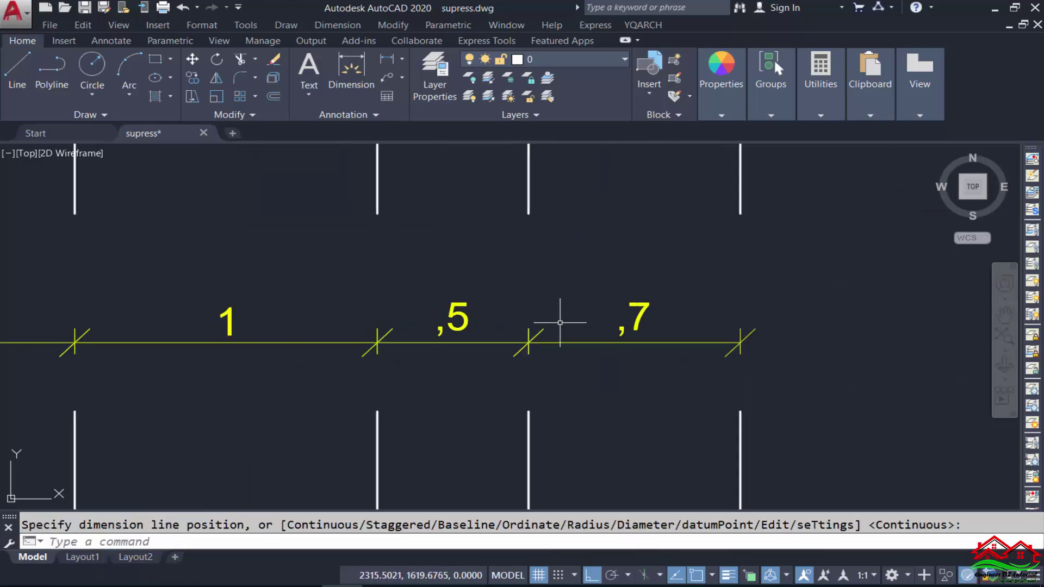
scroll(614, 323, "up", 2)
left_click(676, 281)
left_click(723, 350)
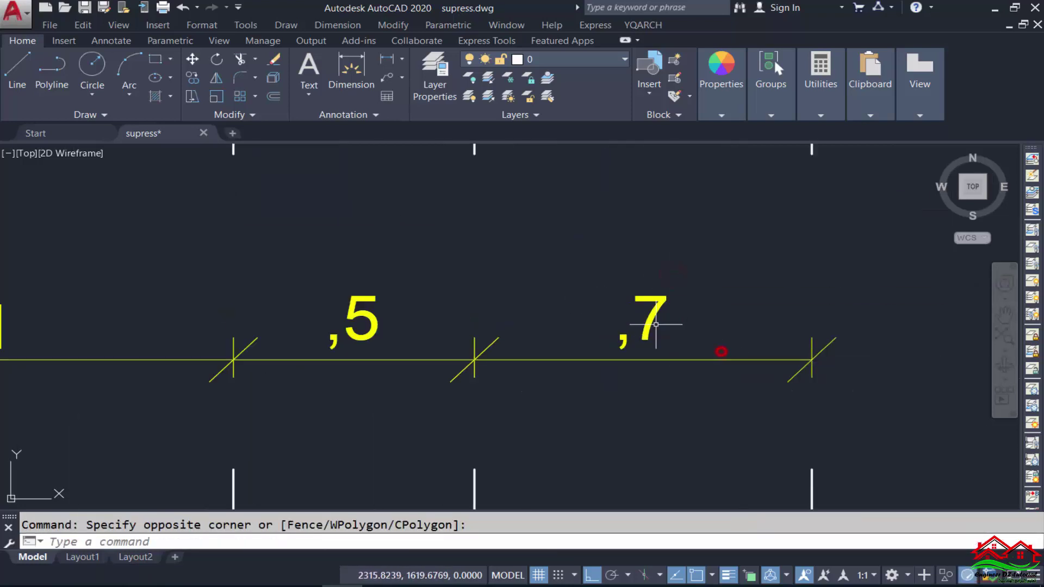
left_click(571, 283)
left_click(597, 338)
middle_click_drag(371, 356, 411, 358)
scroll(287, 335, "up", 2)
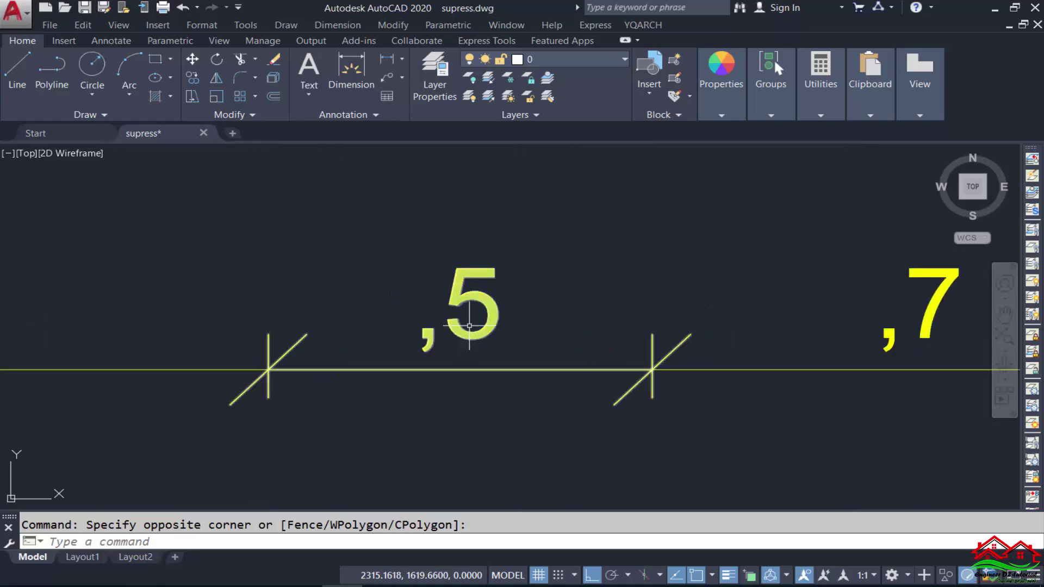
left_click(523, 248)
left_click(572, 344)
left_click(320, 256)
left_click(384, 329)
scroll(544, 304, "down", 2)
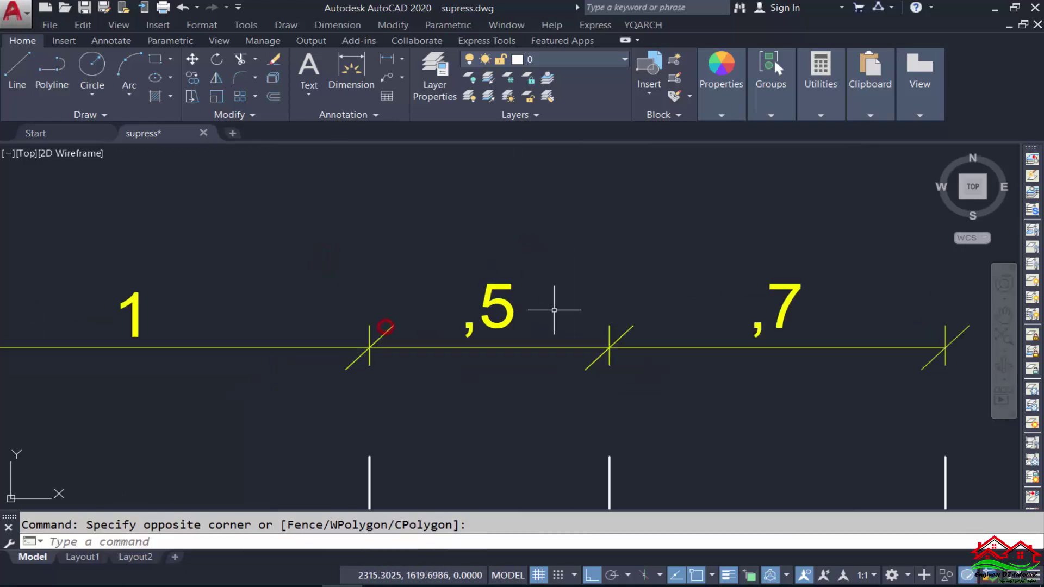
middle_click_drag(116, 293, 320, 293)
left_click(363, 276)
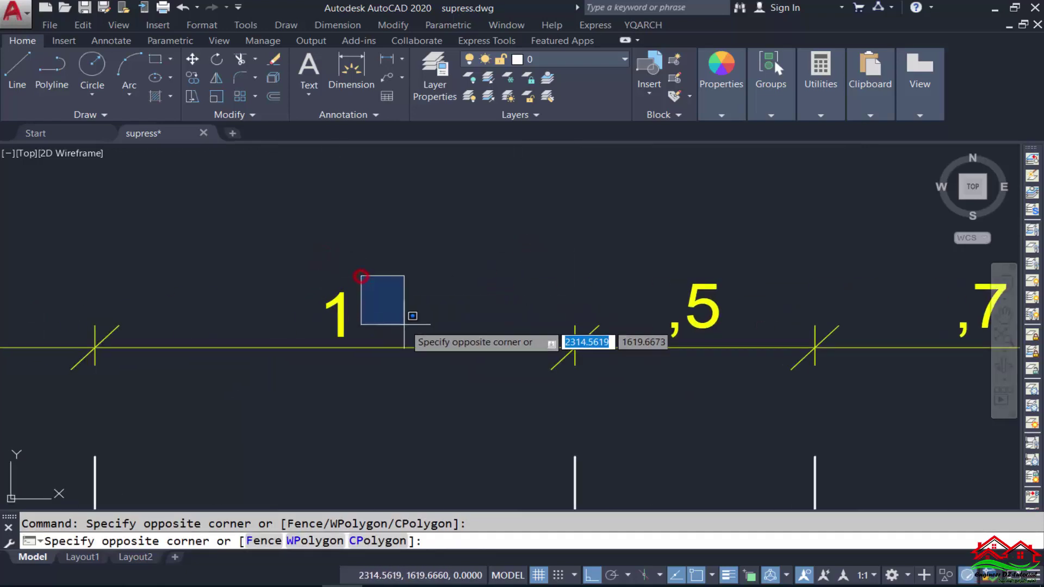
left_click(414, 331)
scroll(510, 332, "down", 3)
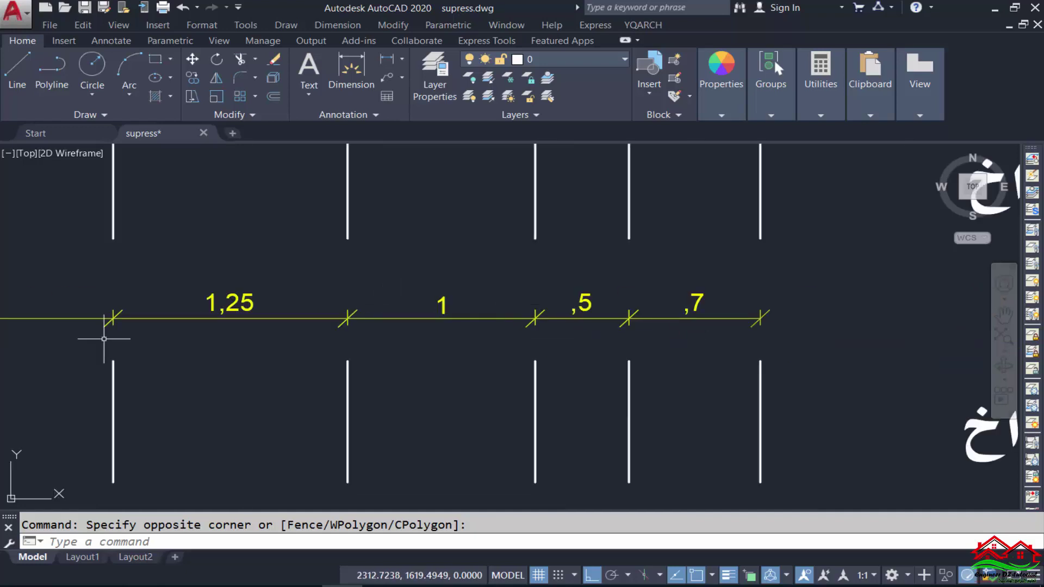
middle_click_drag(105, 338, 414, 337)
scroll(221, 327, "up", 2)
scroll(251, 344, "up", 2)
left_click(413, 269)
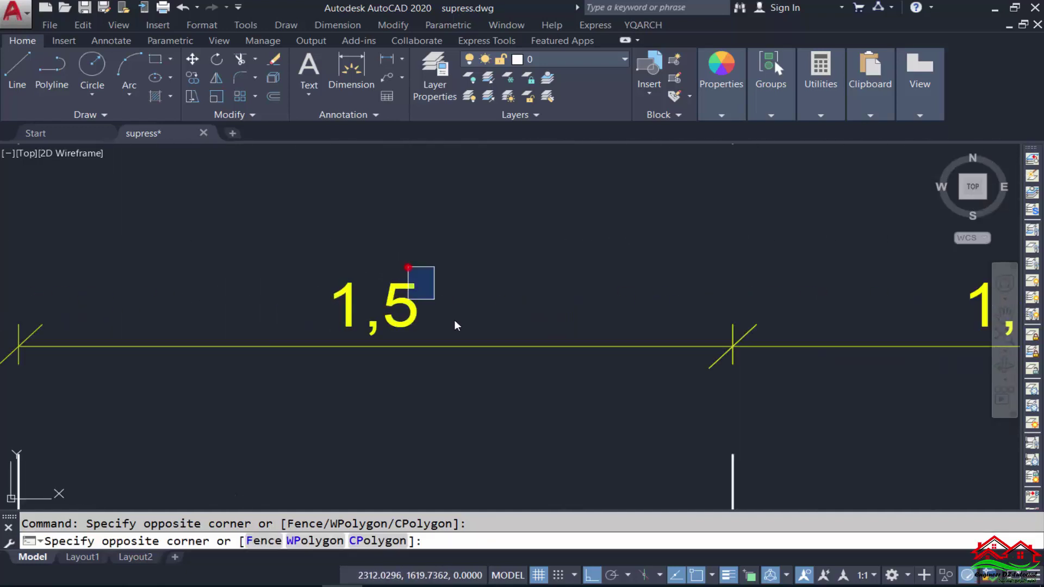
left_click(465, 332)
scroll(332, 326, "down", 5)
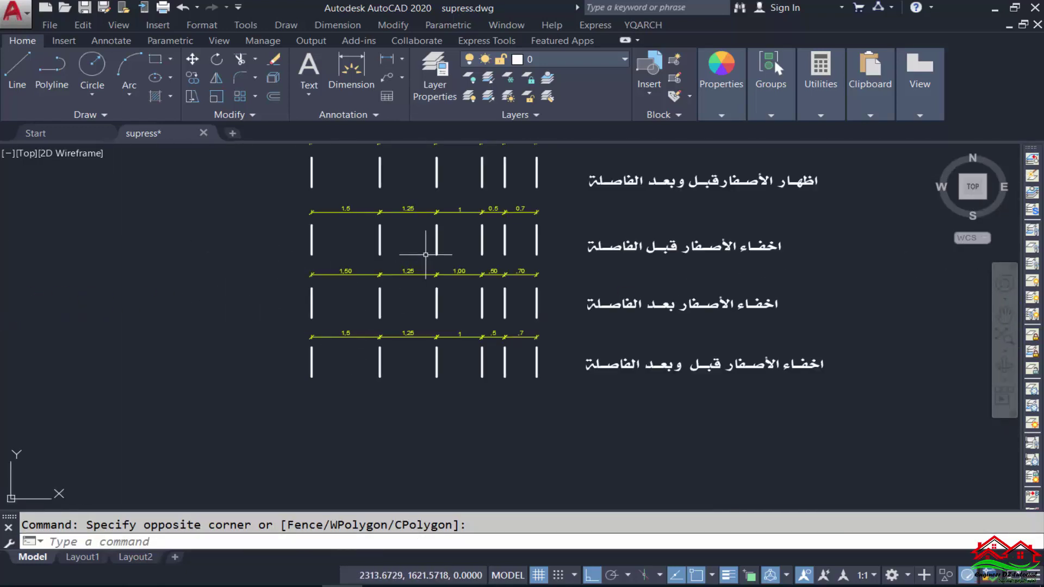
middle_click_drag(426, 255, 431, 324)
scroll(401, 233, "up", 2)
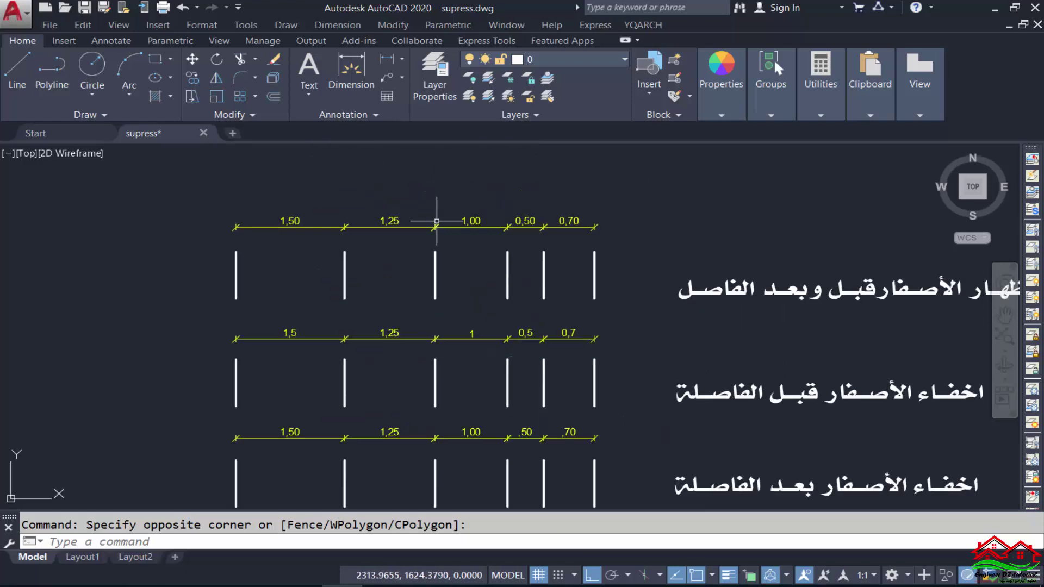
scroll(402, 232, "up", 2)
scroll(418, 224, "down", 2)
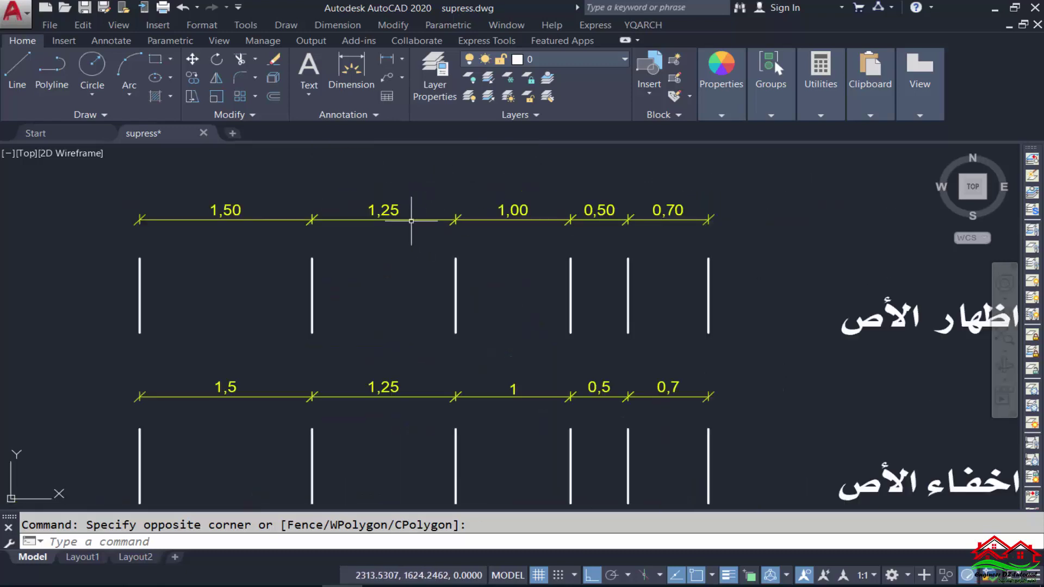
scroll(411, 221, "down", 4)
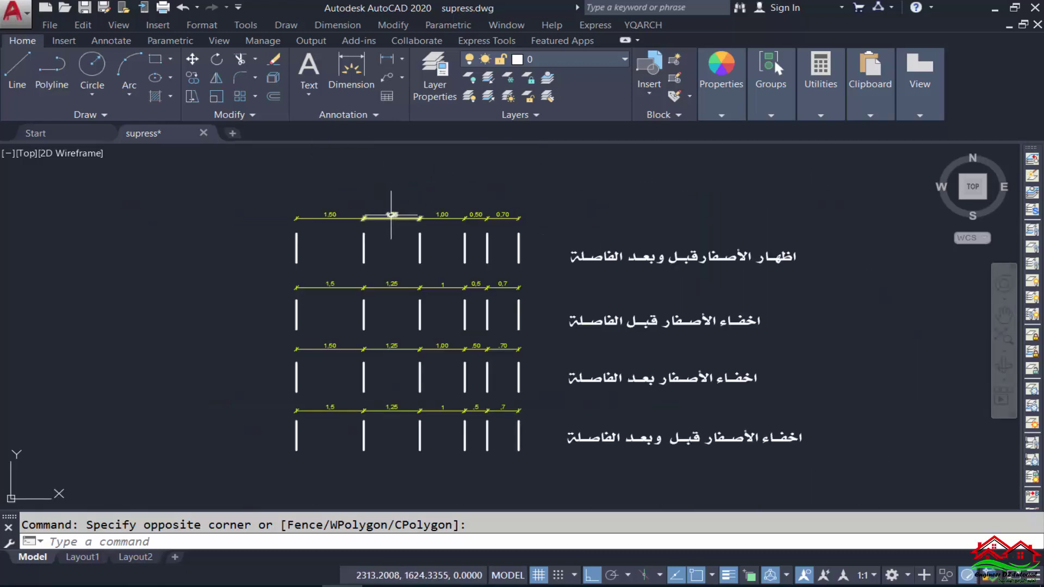
Window-select the four Arabic captions beside the rows and delete them.
left_click(620, 271)
left_click(614, 479)
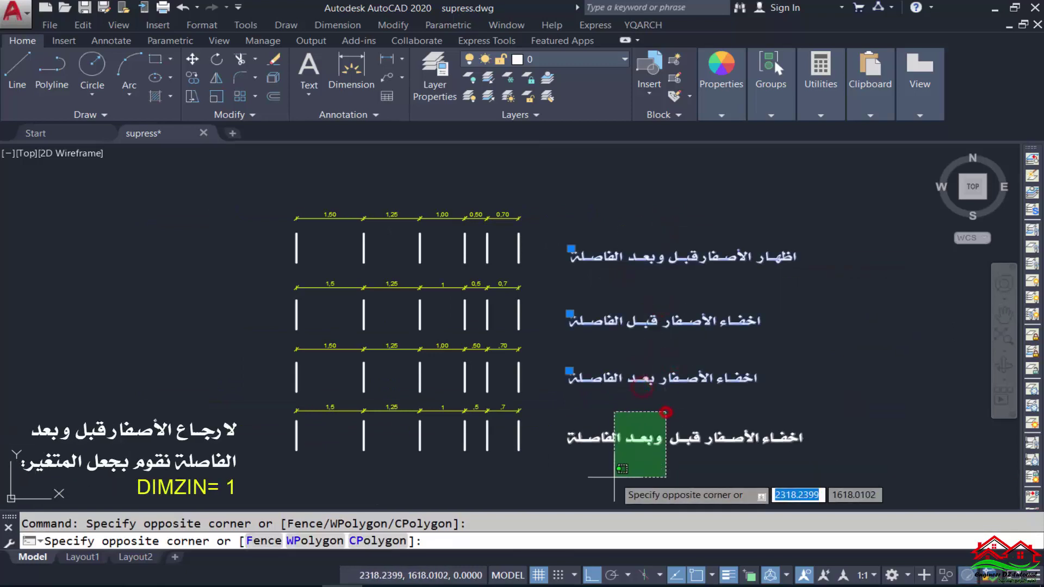
key("Escape")
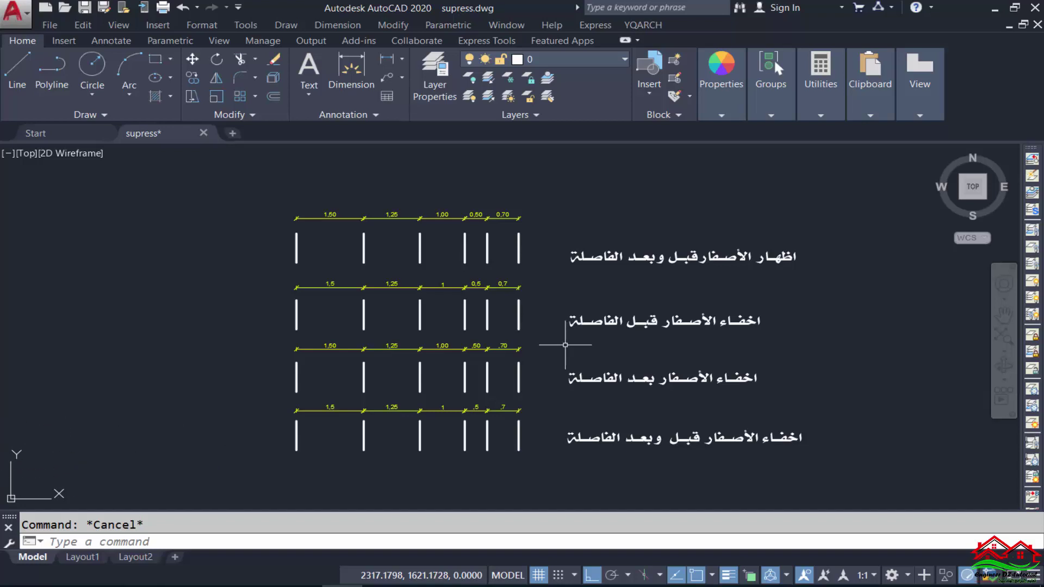
left_click(799, 213)
left_click(659, 478)
key("Delete")
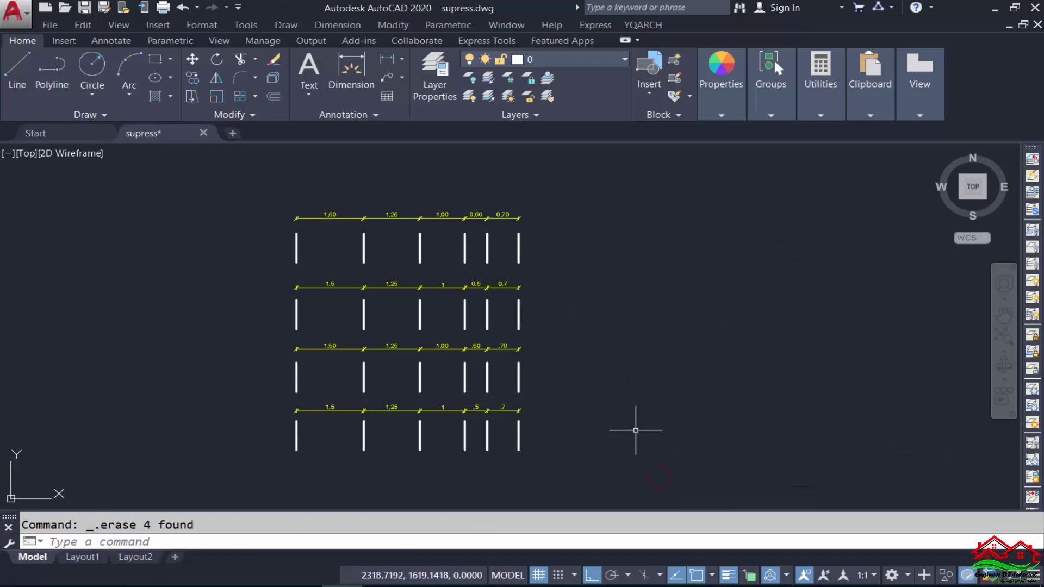
Clear the pending prompt and open the Dimension Style Manager with the D alias.
scroll(361, 315, "up", 2)
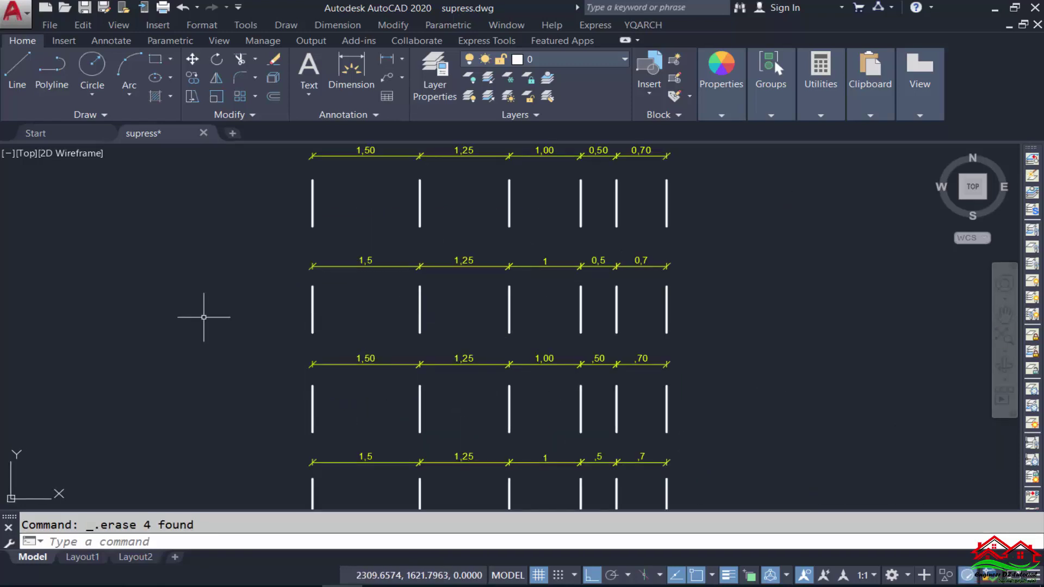
left_click(150, 343)
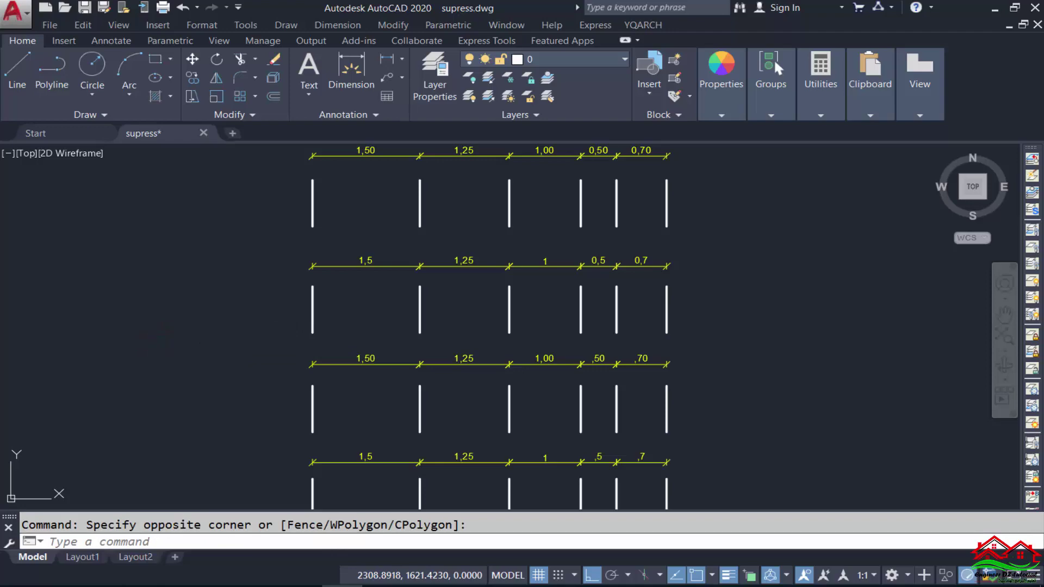
key("Escape")
type("D")
key("Return")
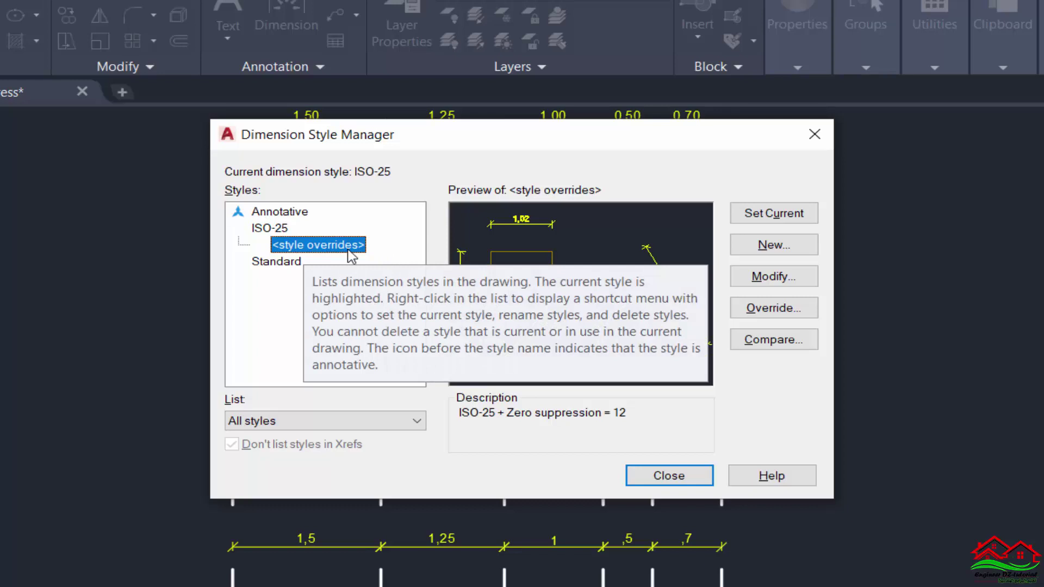
Set Standard as current, discarding the ISO-25 zero-suppression override, and open it for modification.
left_click(275, 263)
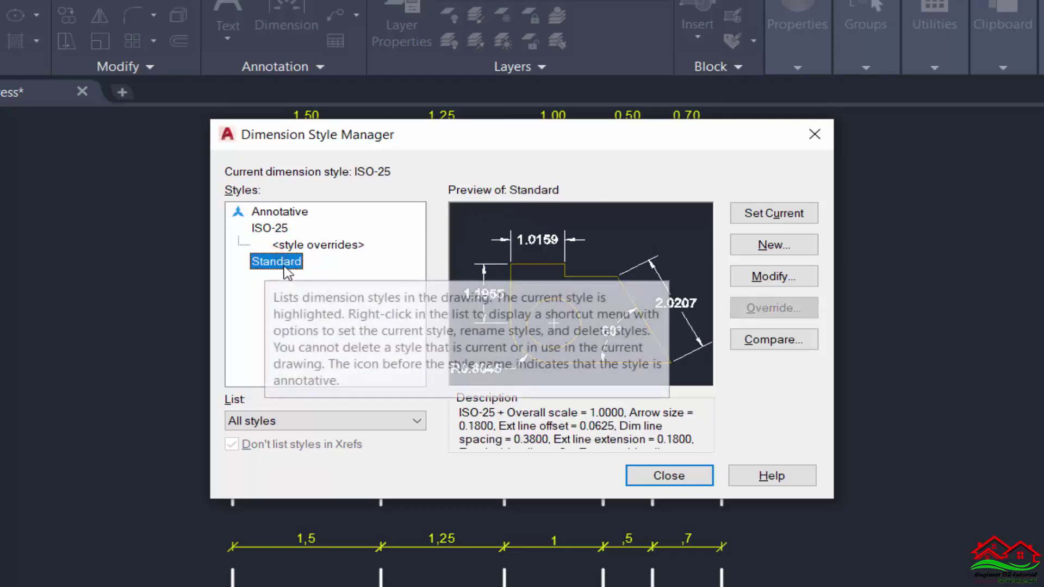
right_click(279, 265)
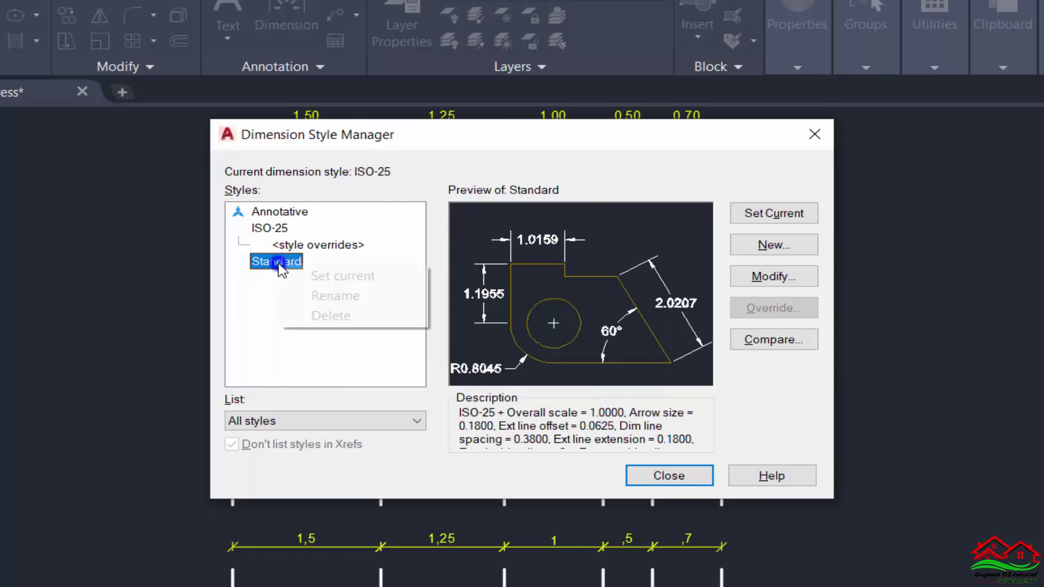
left_click(333, 274)
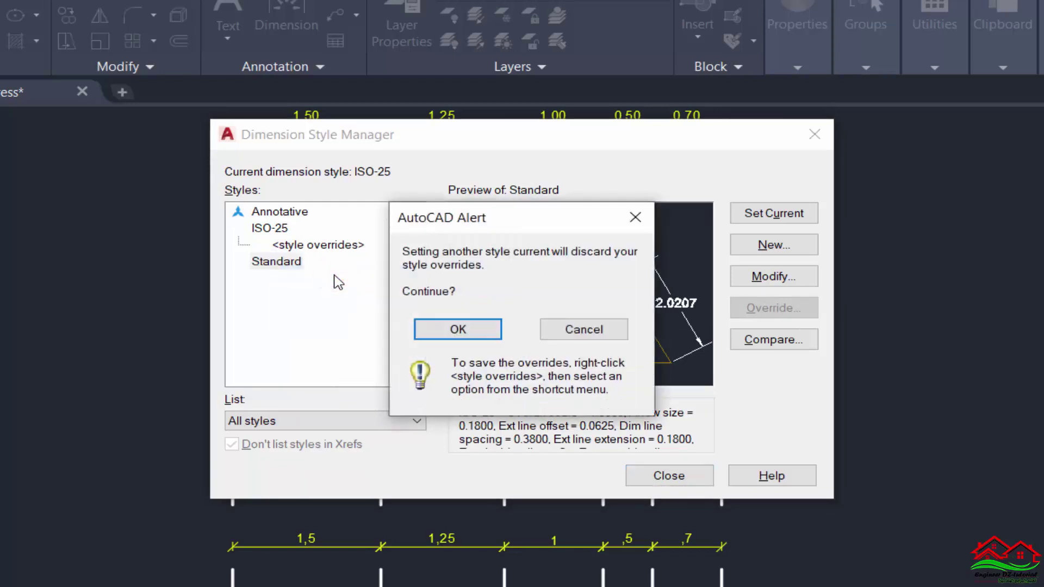
left_click(467, 327)
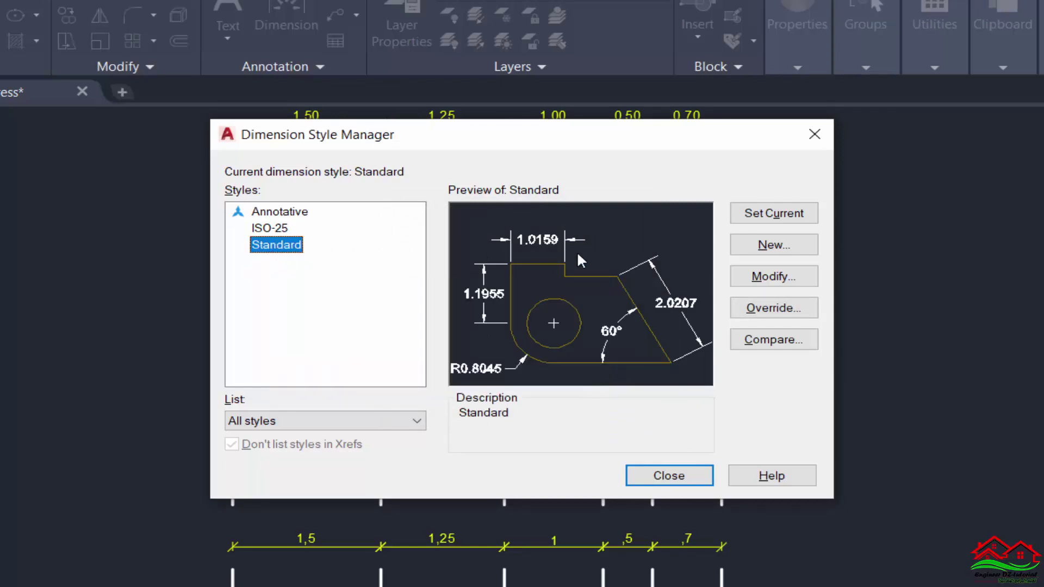
left_click(767, 280)
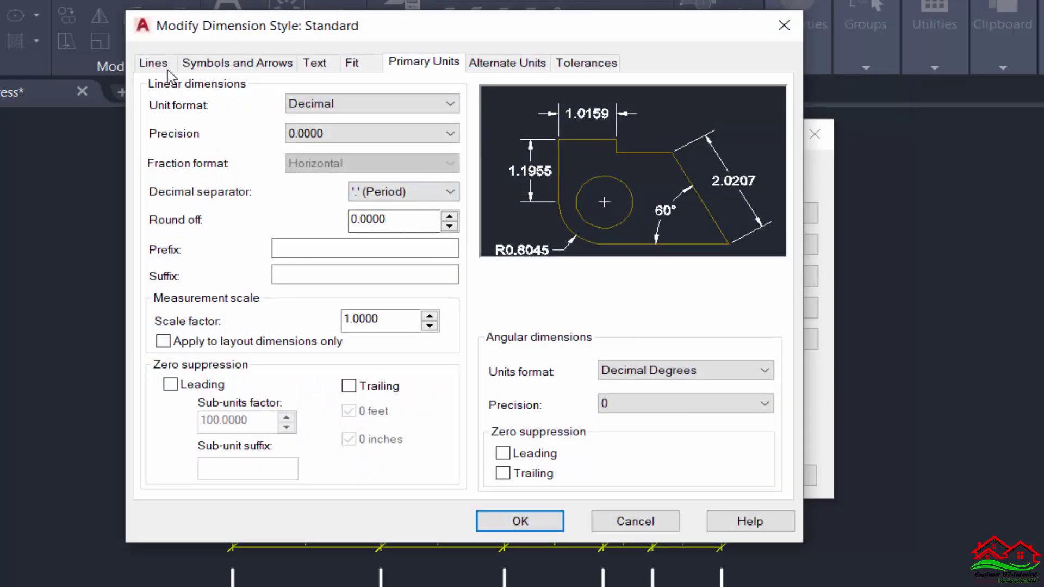
Make Standard's dimension lines green, leaving both dimension-line halves shown.
left_click(155, 62)
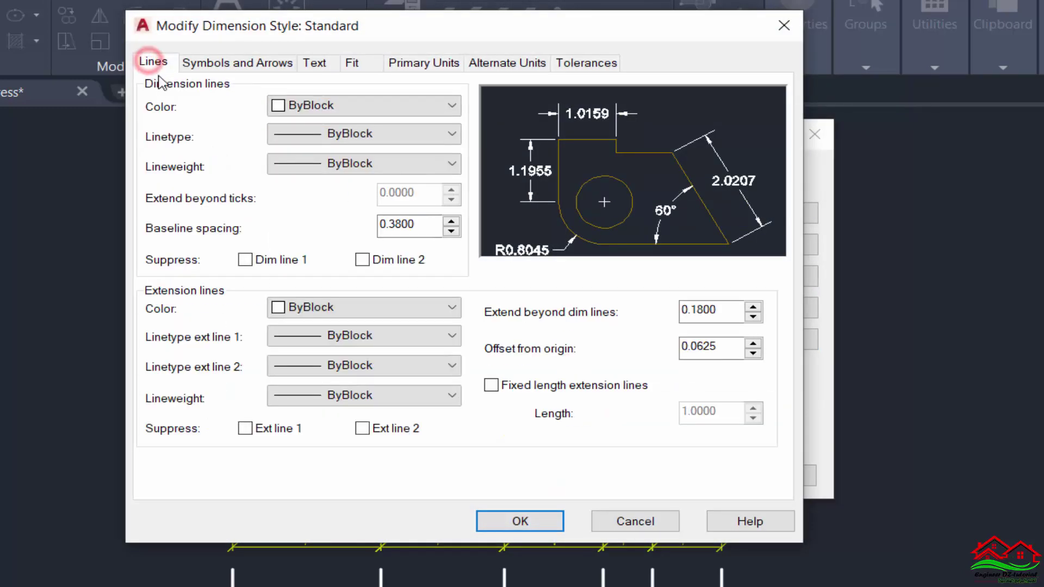
left_click(353, 105)
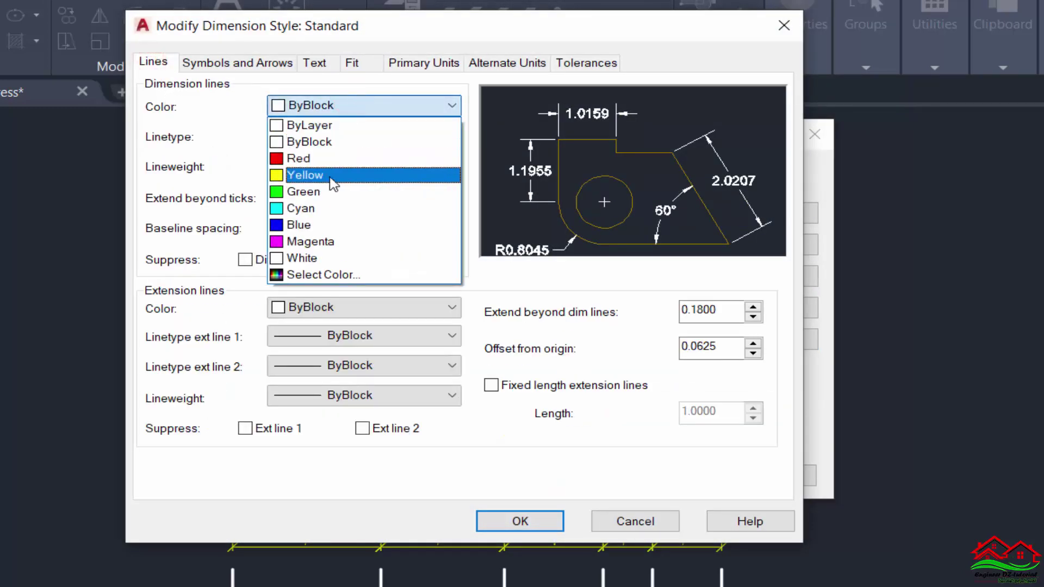
left_click(348, 196)
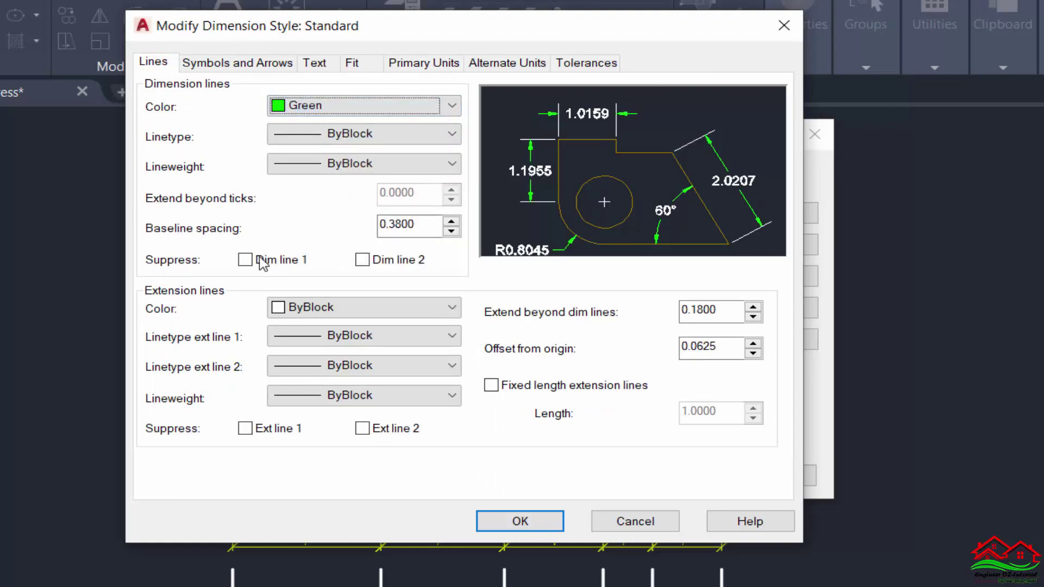
left_click(245, 260)
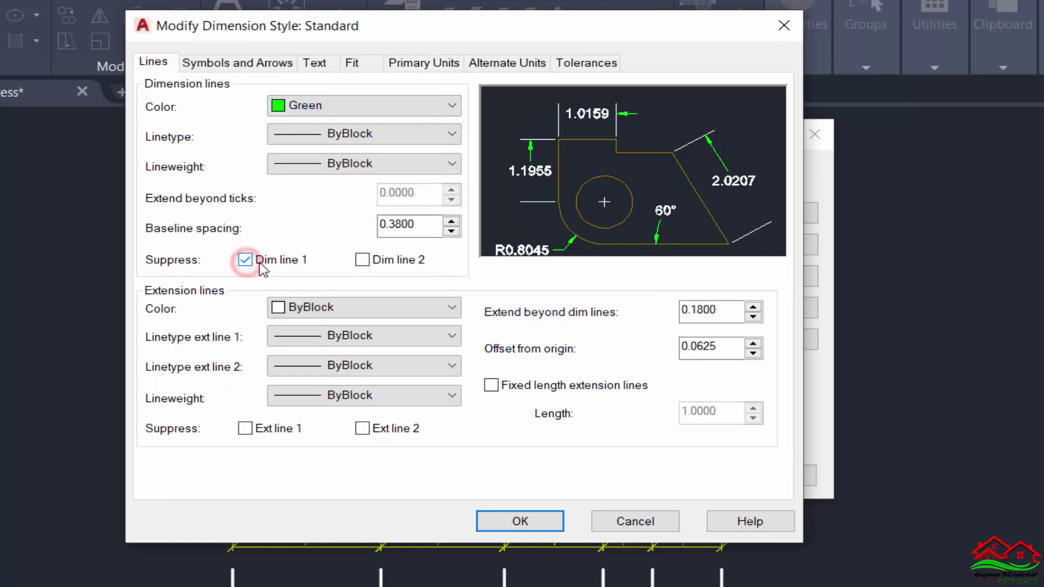
left_click(362, 260)
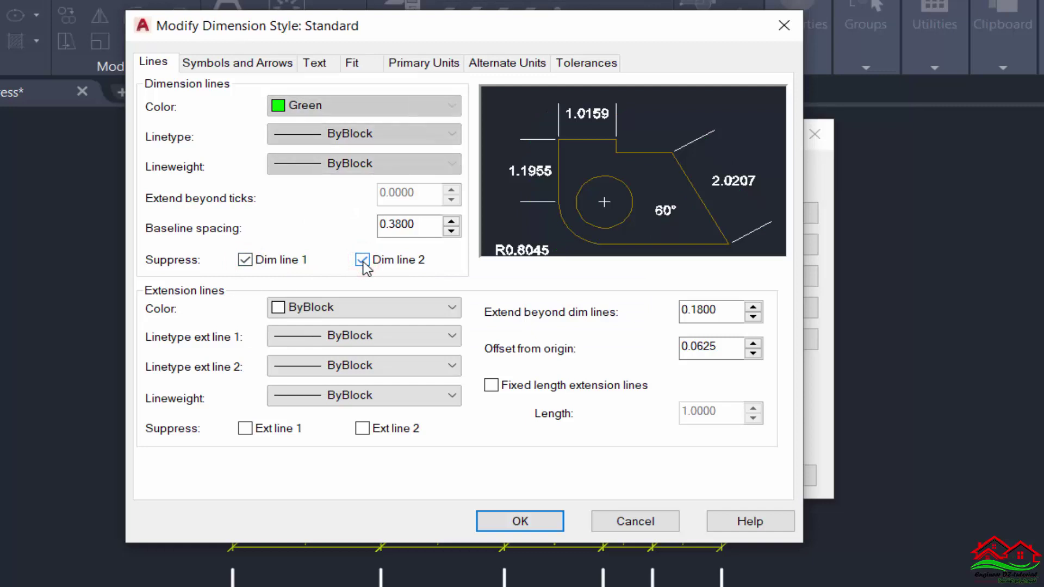
left_click(362, 260)
left_click(245, 259)
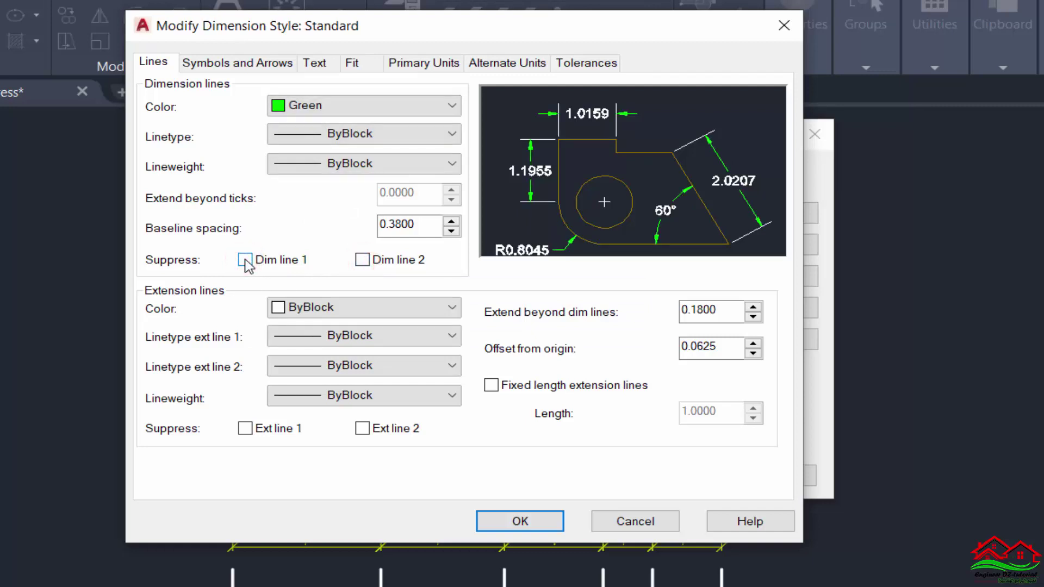
Make extension lines green and fixed-length, with extend beyond and length both 0.1.
left_click(364, 307)
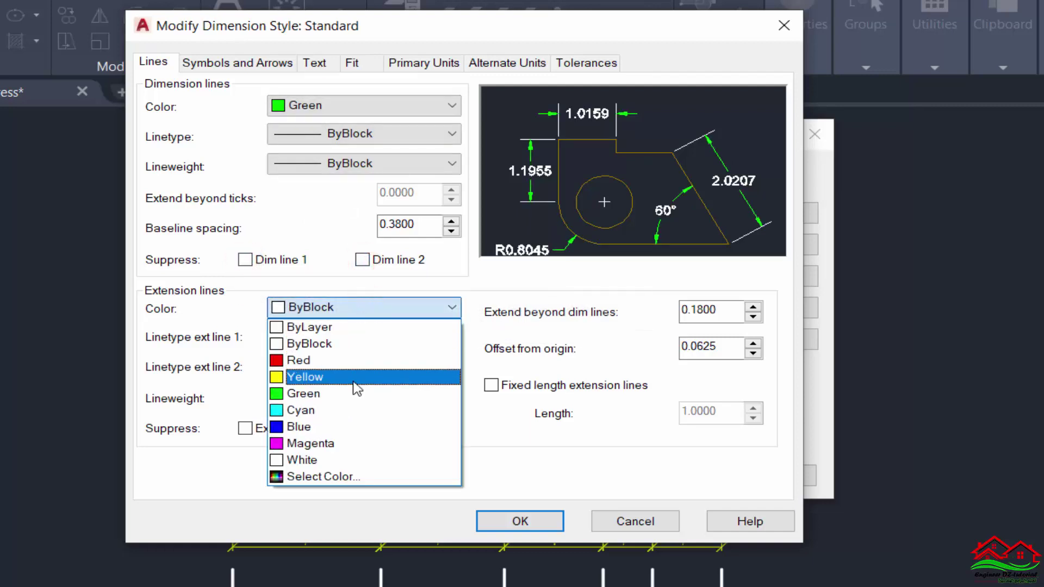
left_click(305, 393)
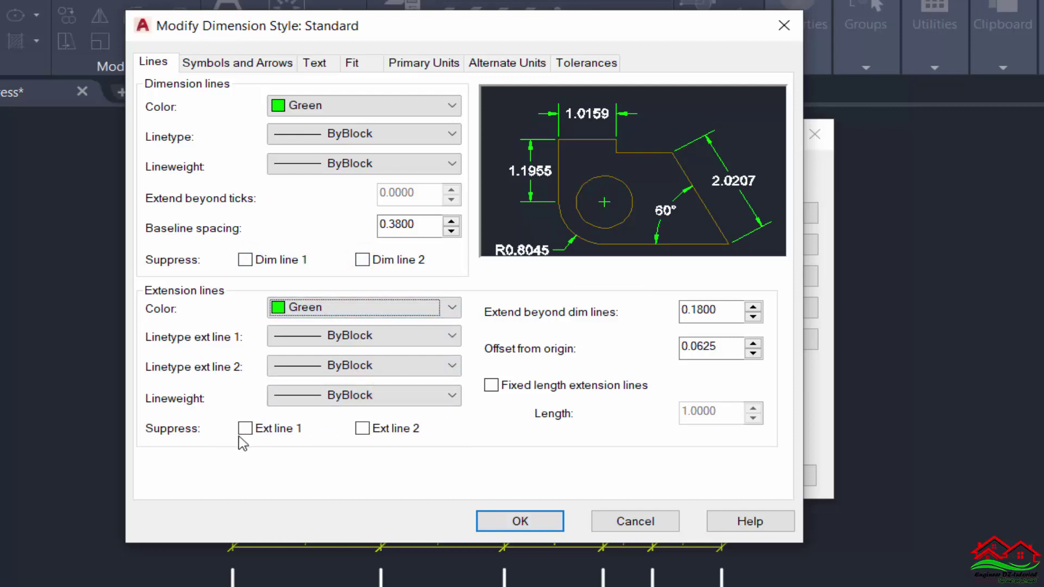
left_click(491, 386)
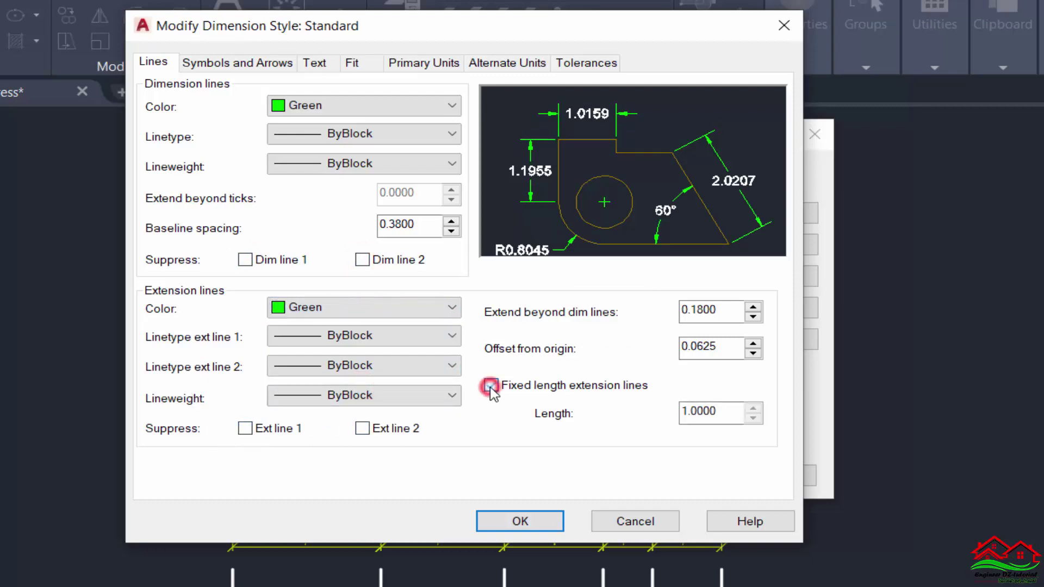
left_click_drag(731, 316, 609, 317)
type("0.1")
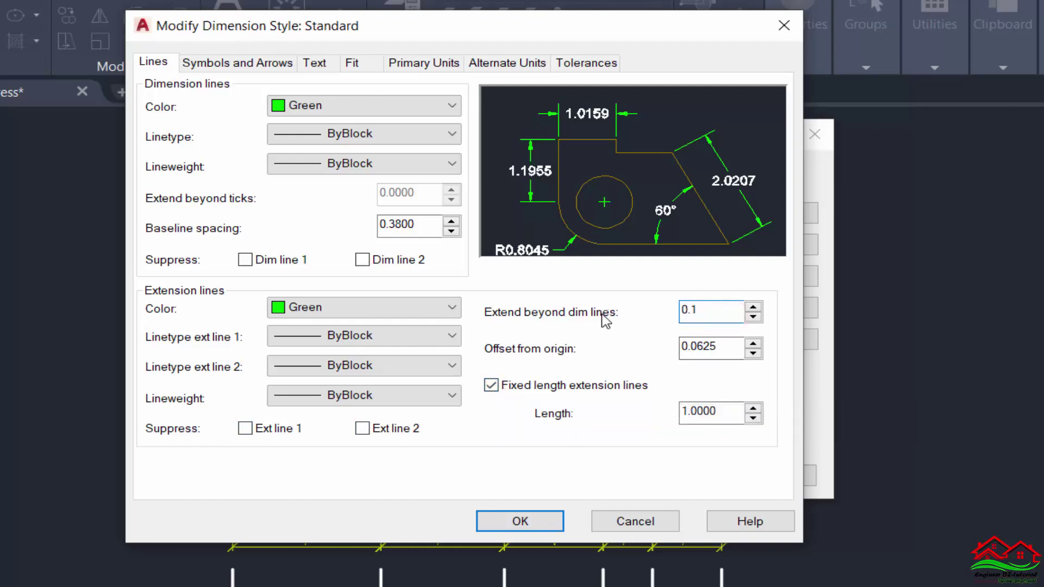
left_click_drag(719, 410, 648, 418)
type("0.1")
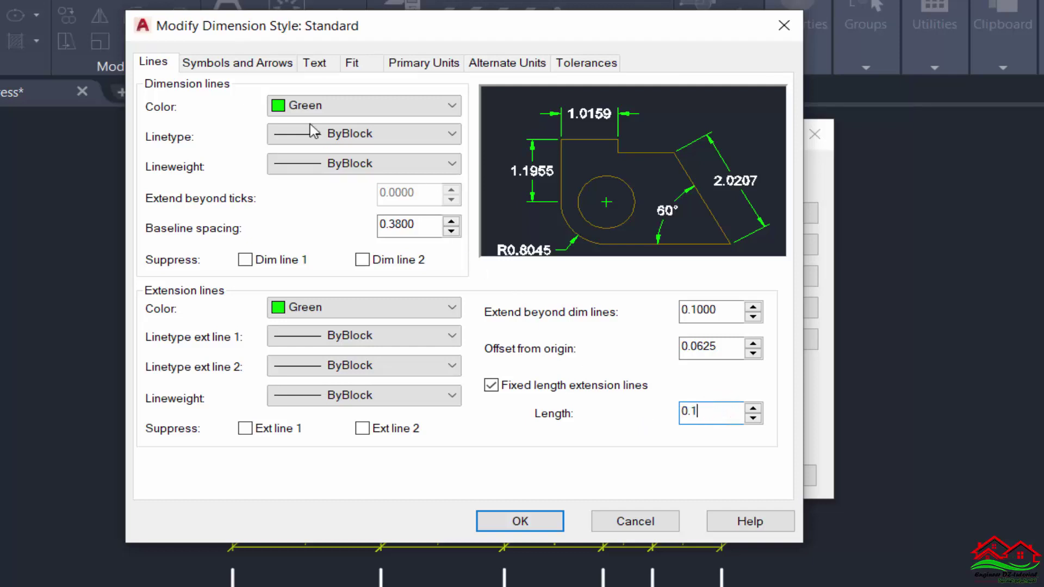
left_click(233, 64)
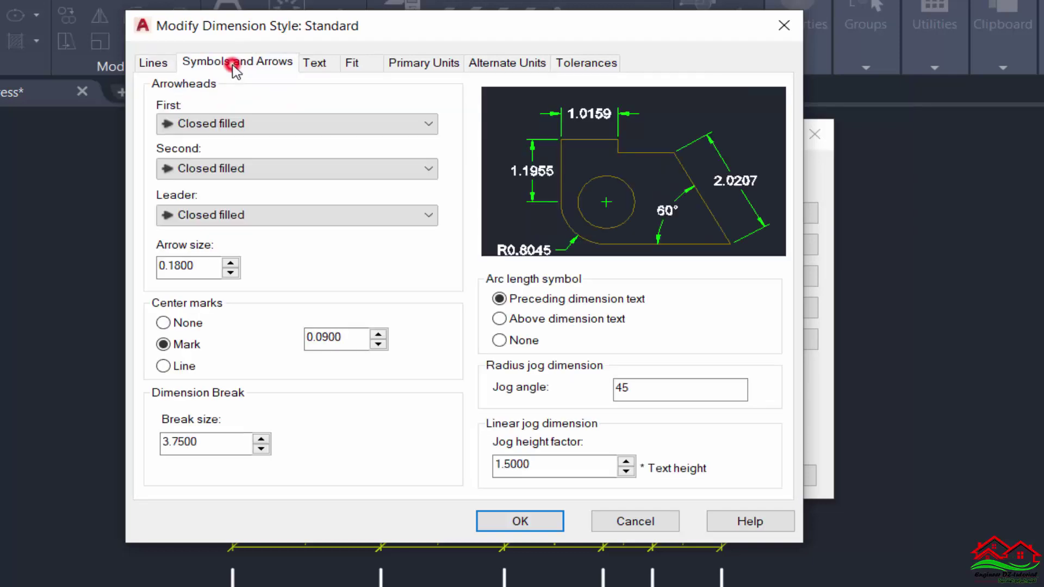
Use oblique tick arrowheads and make the dimension text green.
left_click(285, 124)
left_click(273, 226)
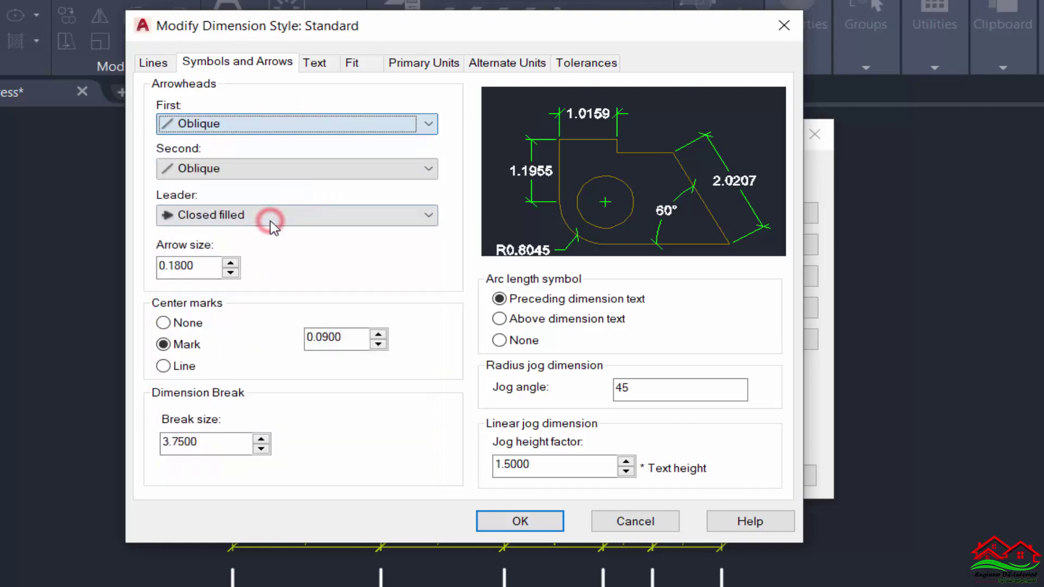
left_click(314, 64)
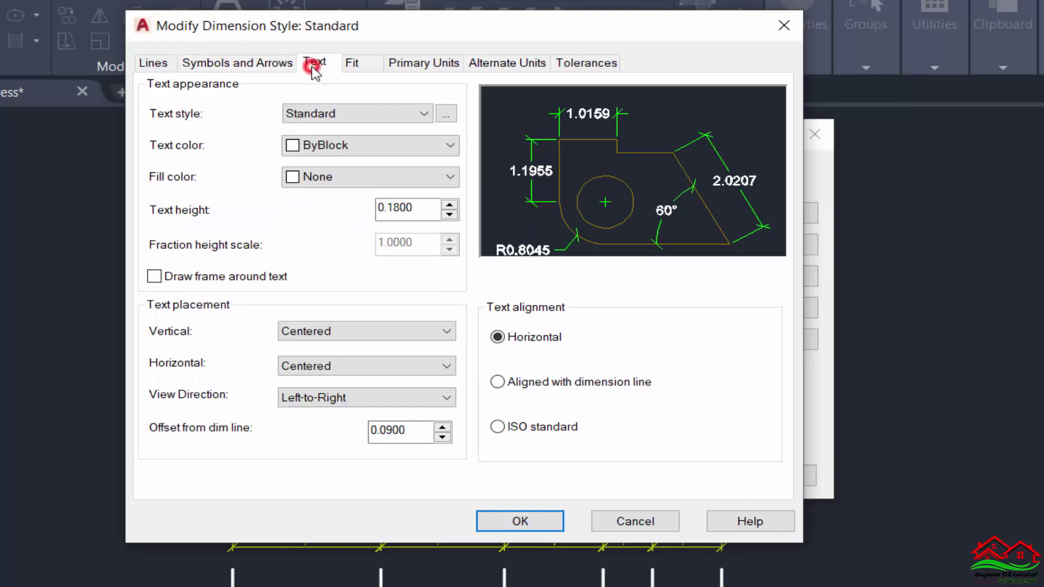
left_click(347, 145)
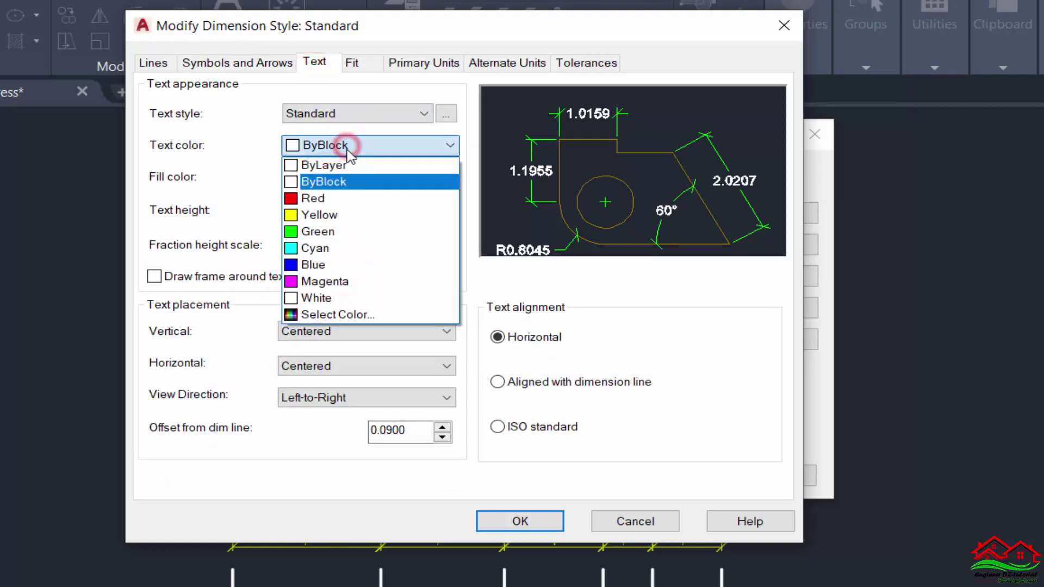
left_click(348, 229)
Set overall dimension scale to 0.5 and linear precision to 0.00, and accept the changes.
left_click(354, 63)
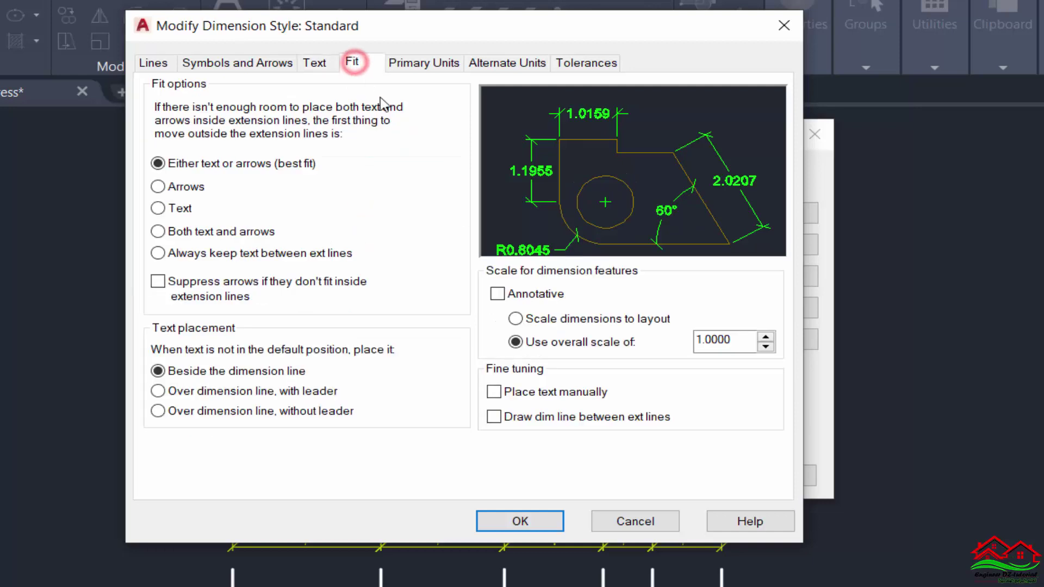
double_click(741, 342)
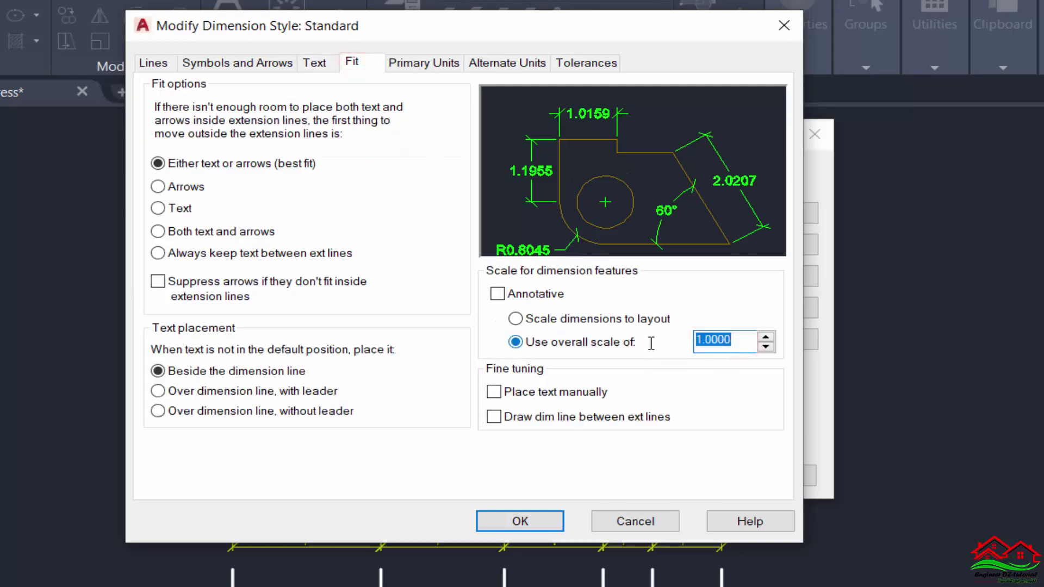
type("0.5")
left_click(440, 70)
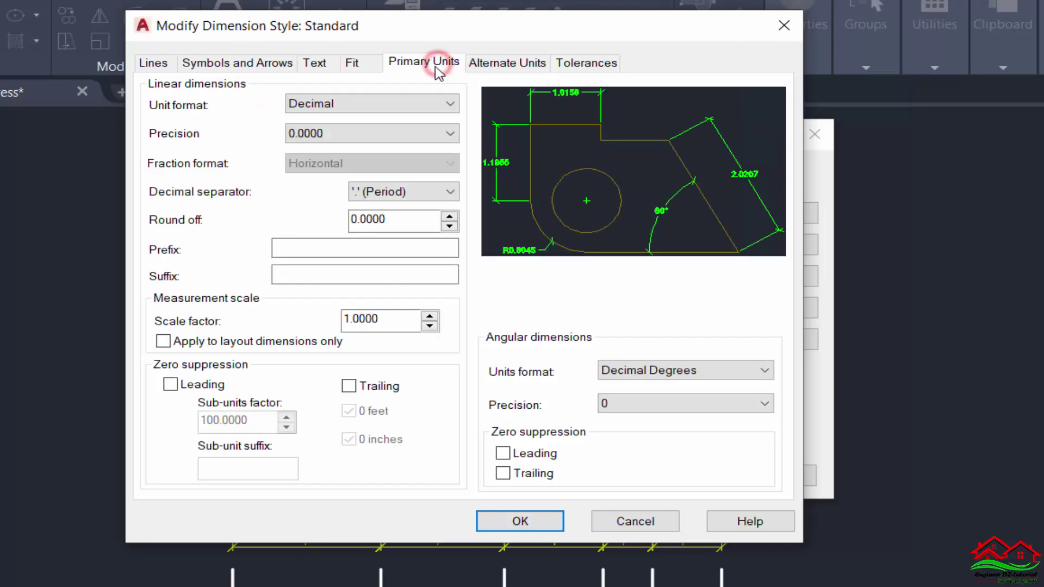
left_click(374, 133)
left_click(363, 178)
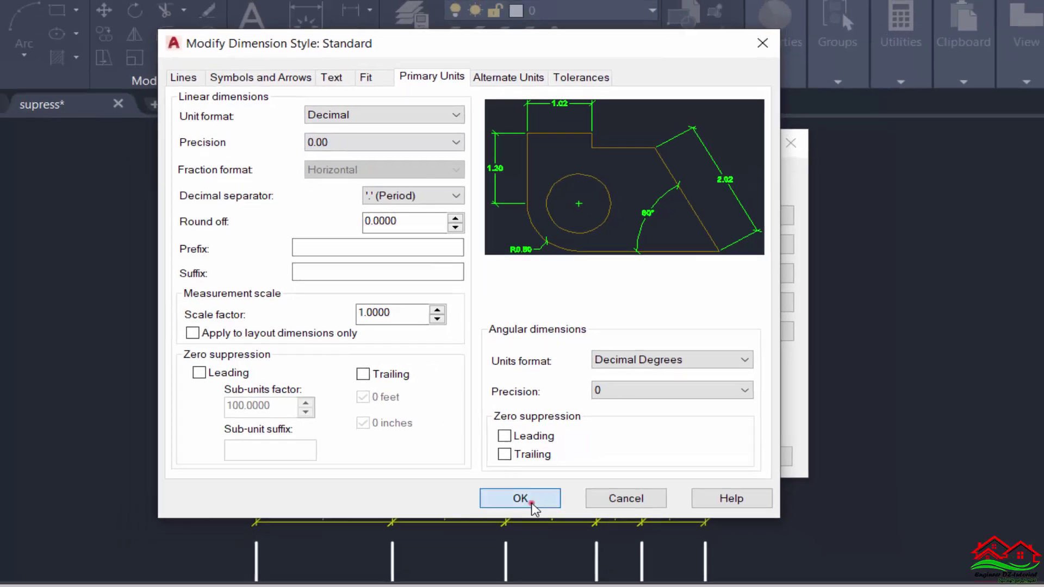
left_click(533, 530)
Close the style manager and select all dimensions similar to the top 0,70 dimension.
left_click(624, 414)
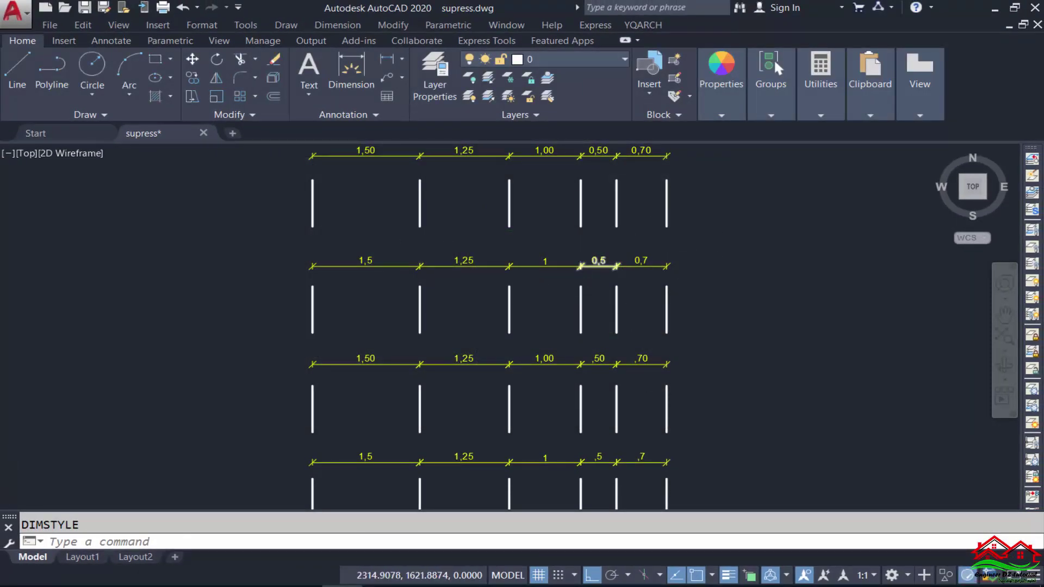
middle_click_drag(598, 264, 574, 315)
left_click(635, 207)
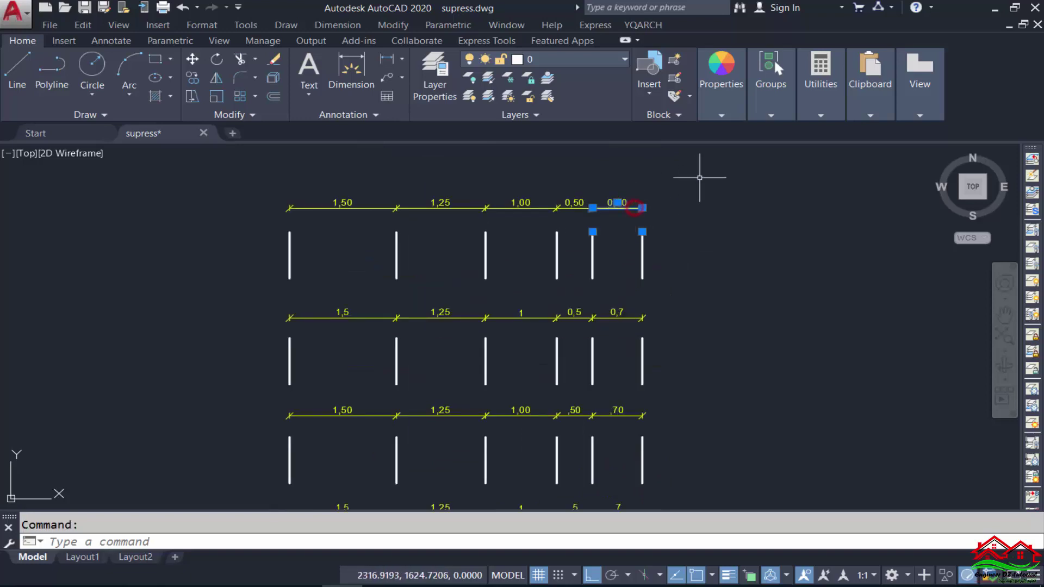
right_click(706, 172)
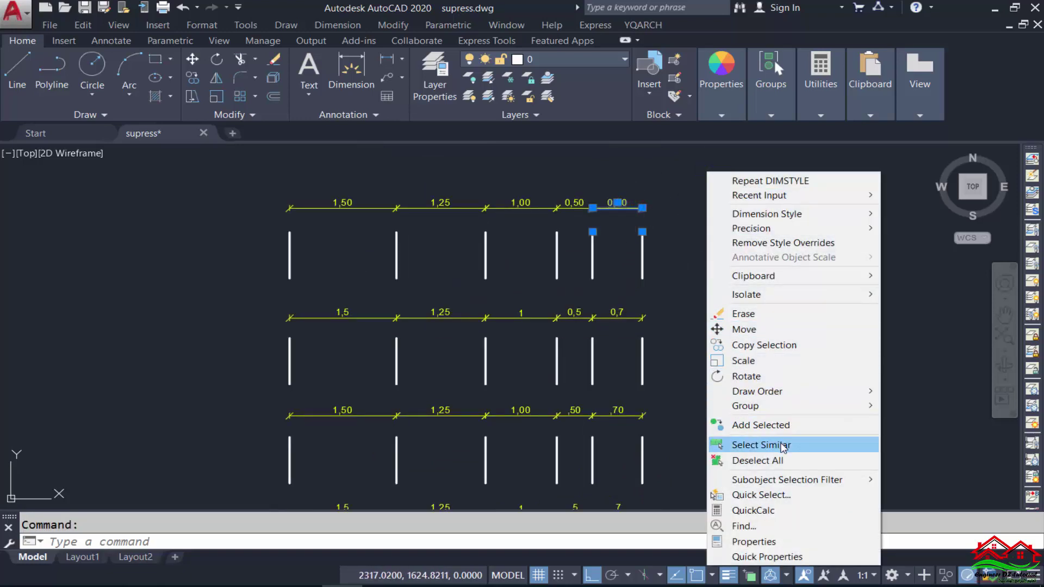
left_click(777, 445)
Assign the Standard dim style to all selected dimensions in Properties.
right_click(165, 168)
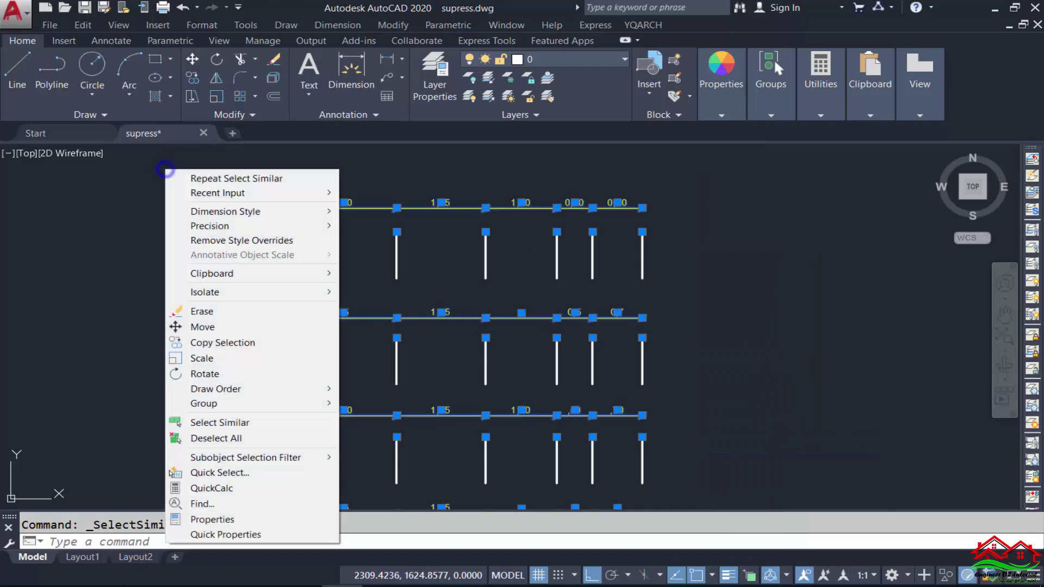
left_click(228, 518)
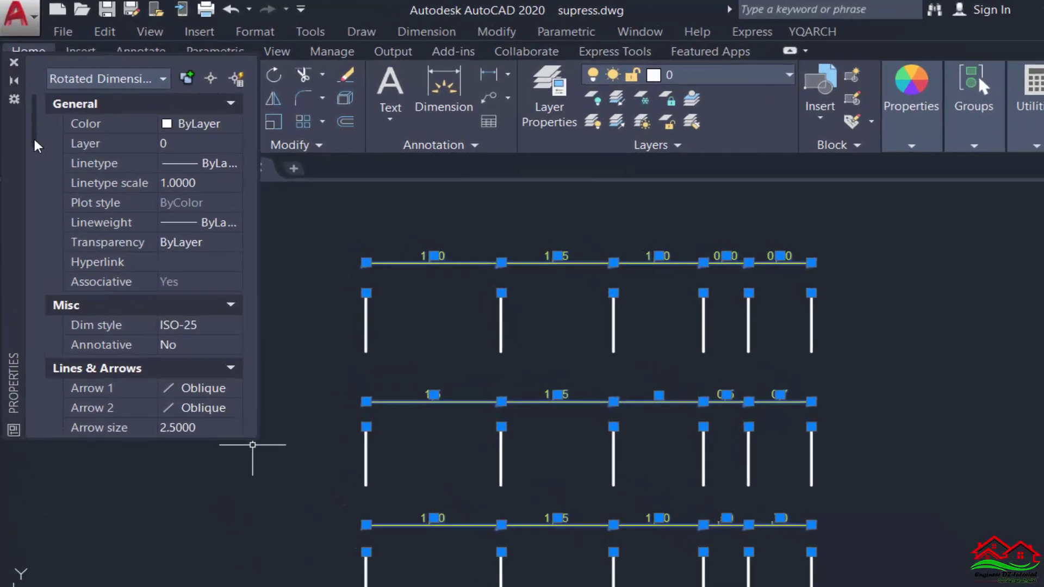
left_click_drag(35, 151, 34, 166)
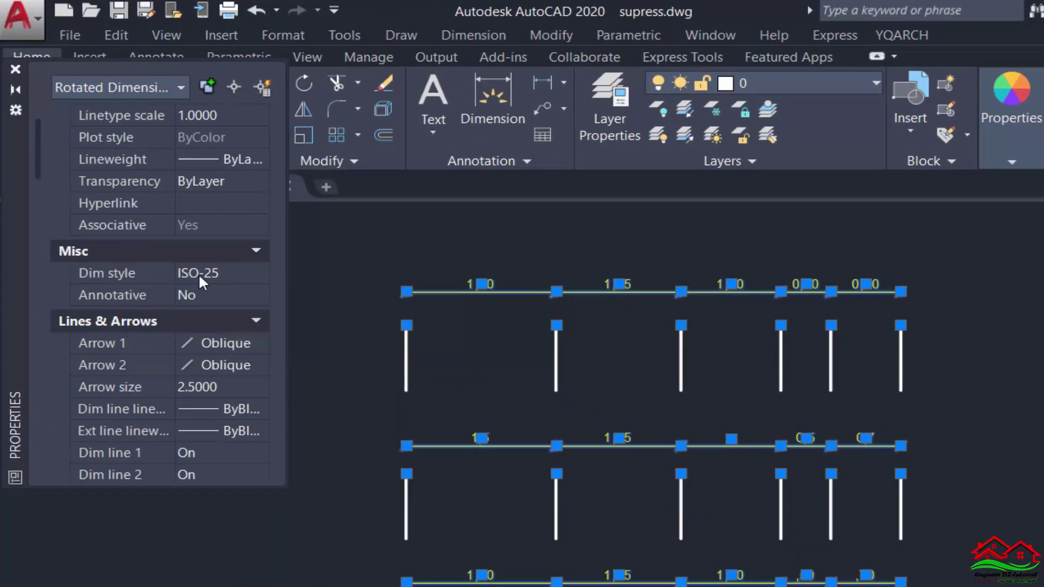
left_click(263, 272)
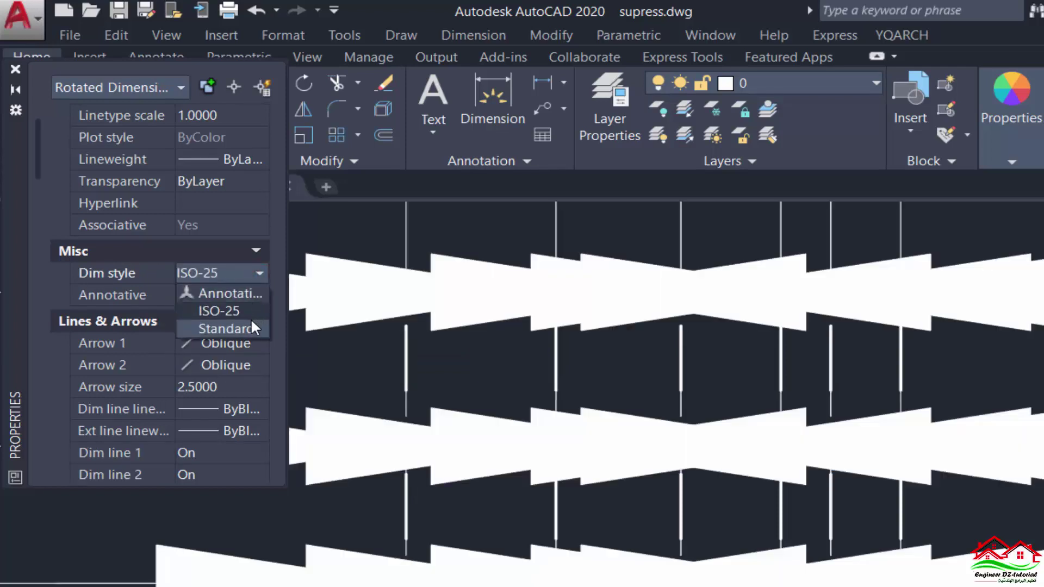
left_click(248, 331)
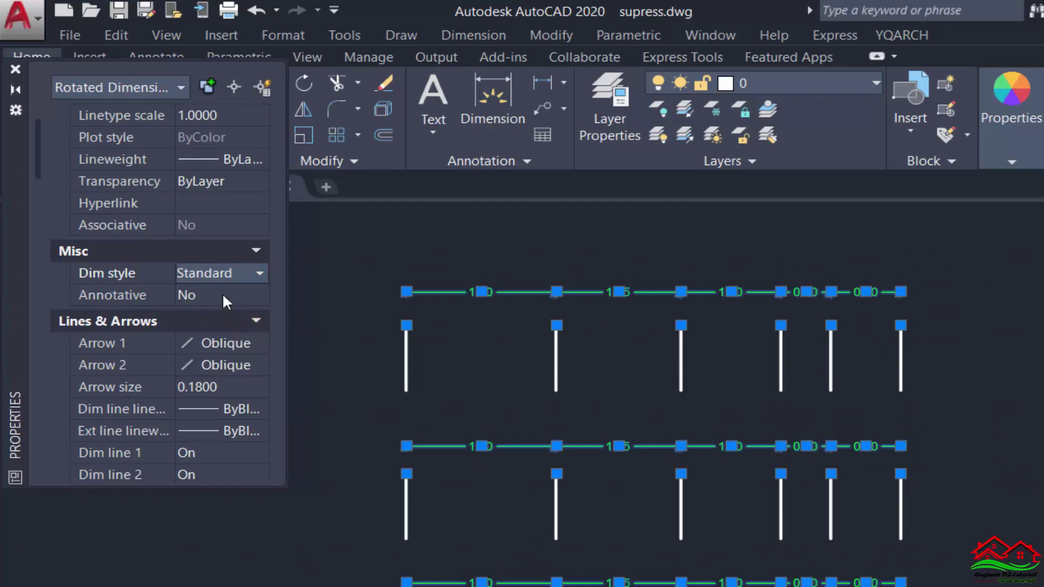
left_click(13, 61)
key("Escape")
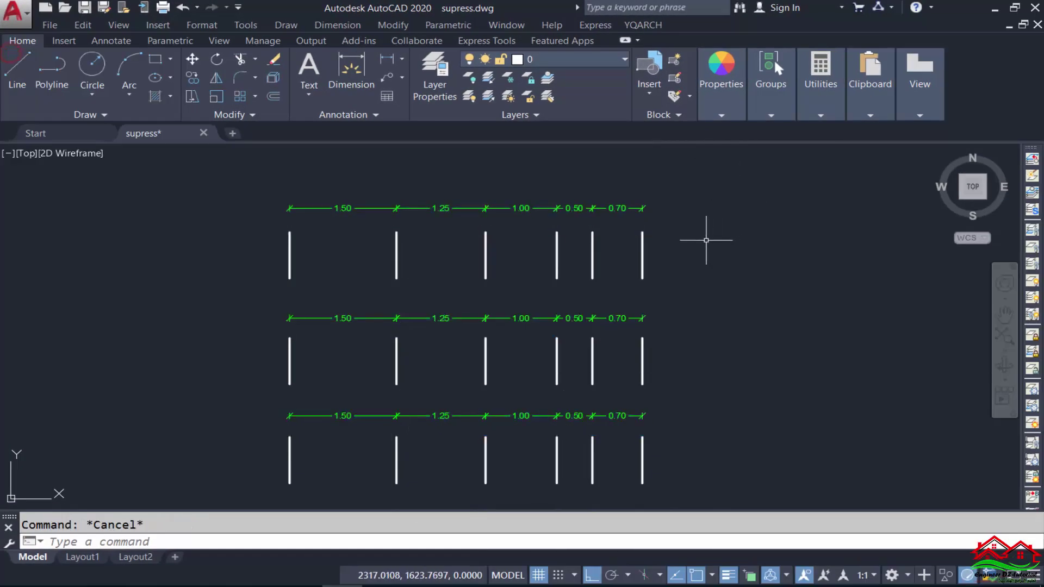
scroll(562, 212, "up", 2)
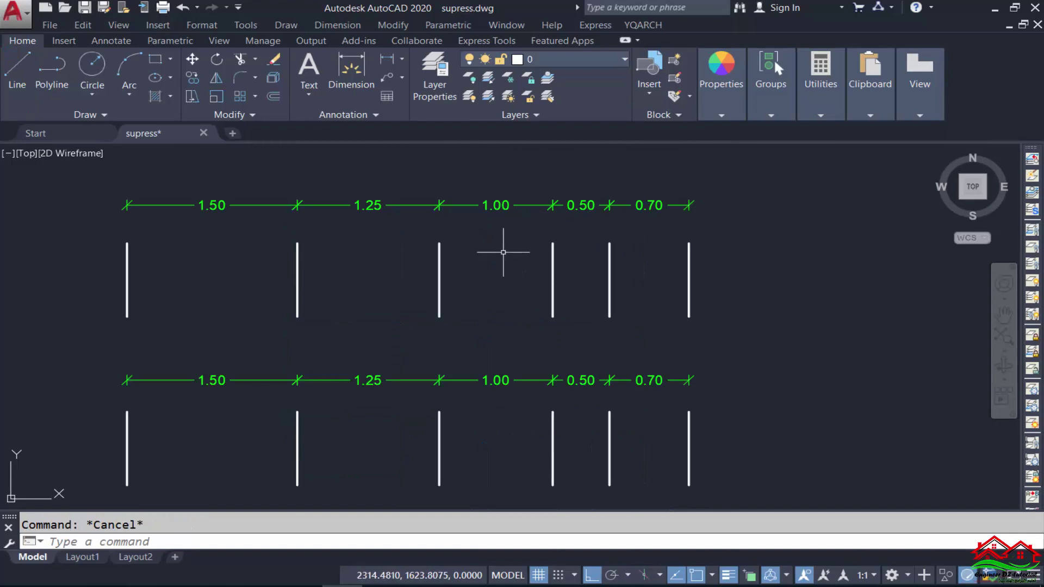
key("Escape")
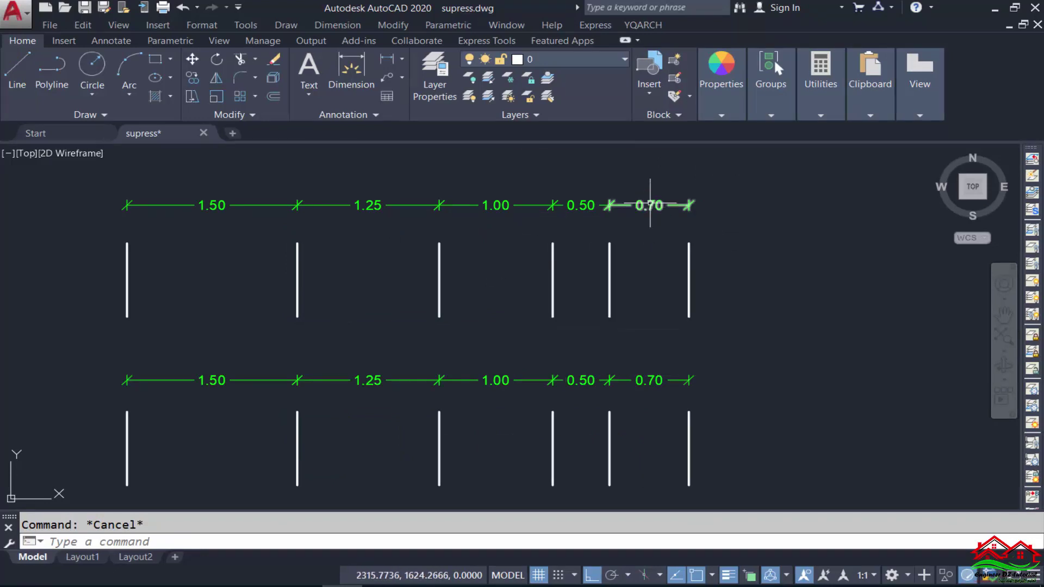
scroll(685, 203, "up", 5)
left_click(661, 215)
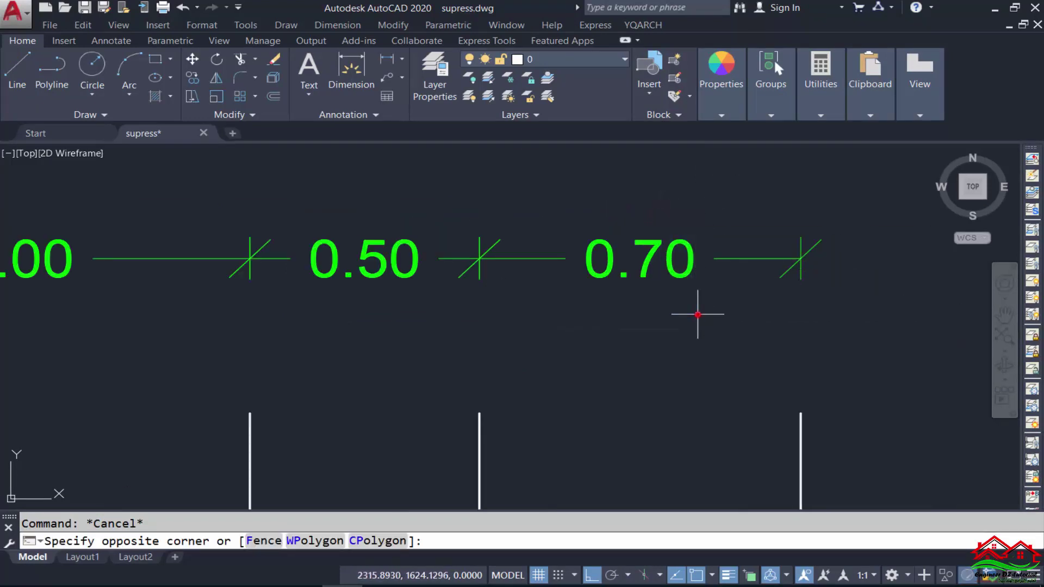
left_click(698, 315)
scroll(579, 165, "down", 4)
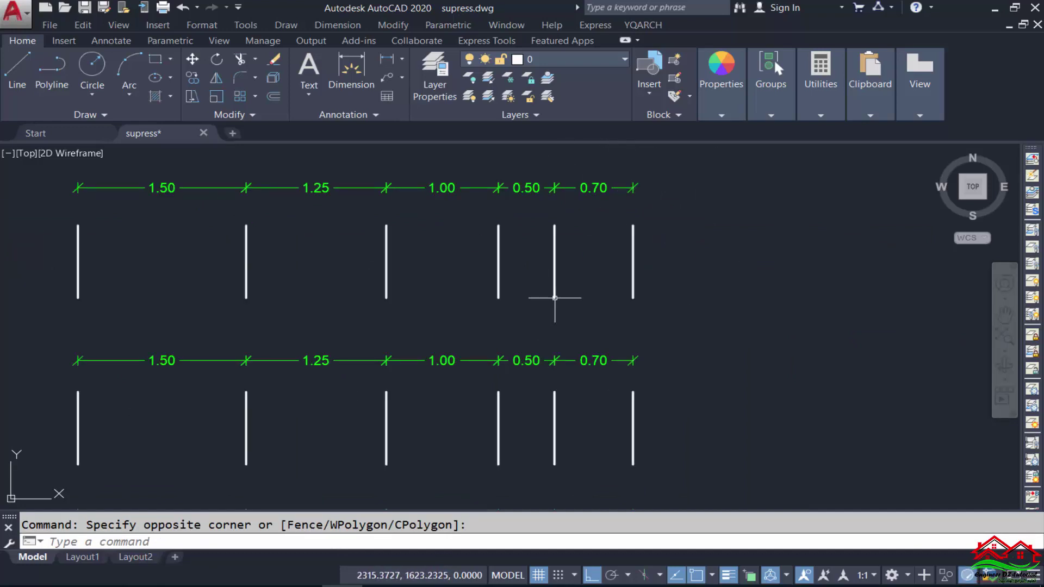
scroll(598, 172, "up", 5)
type("D")
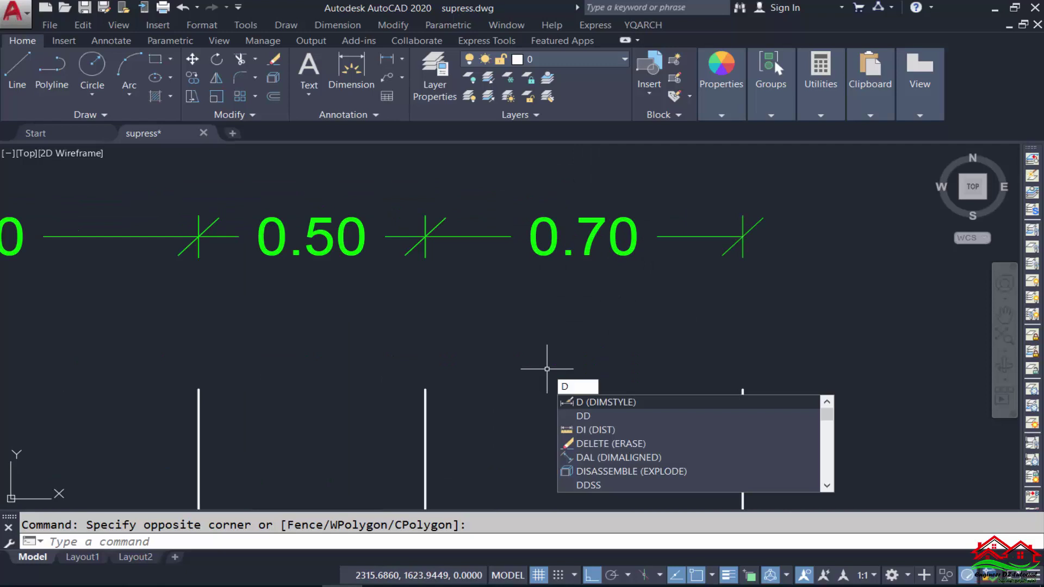
Turn on trailing-zero suppression in the Standard dimension style's primary units.
key("Return")
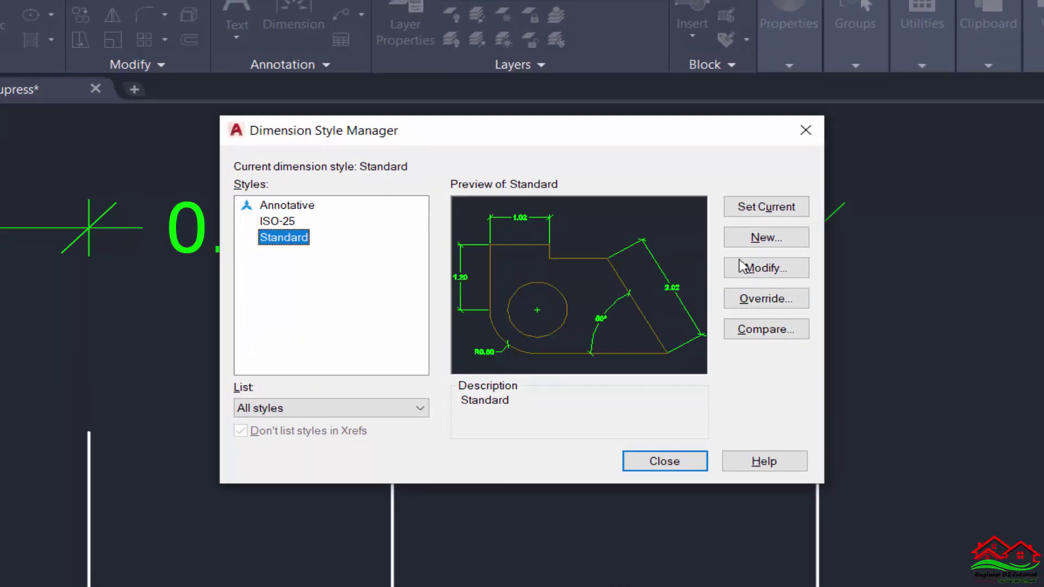
left_click(765, 268)
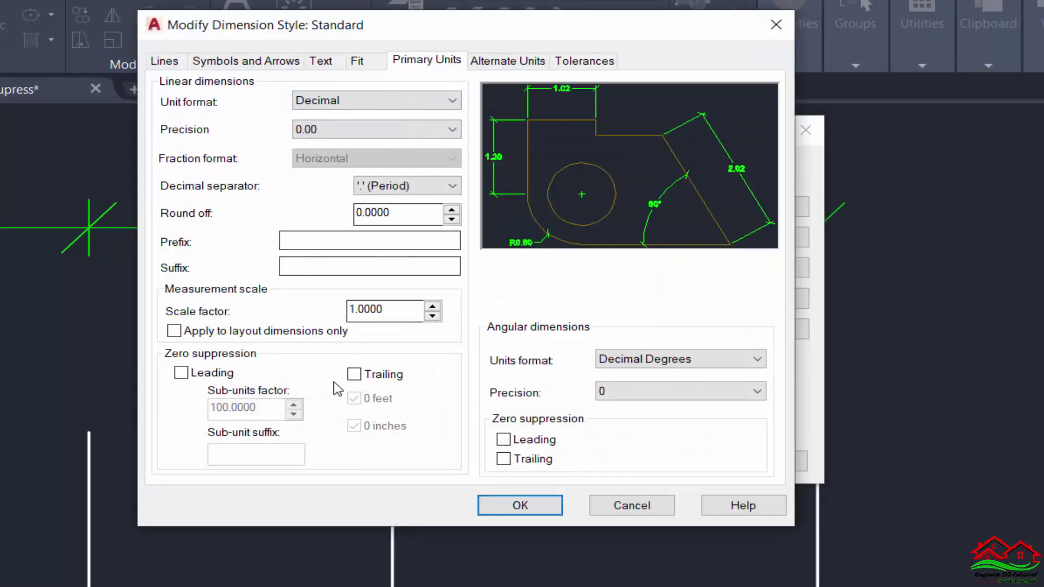
left_click(353, 374)
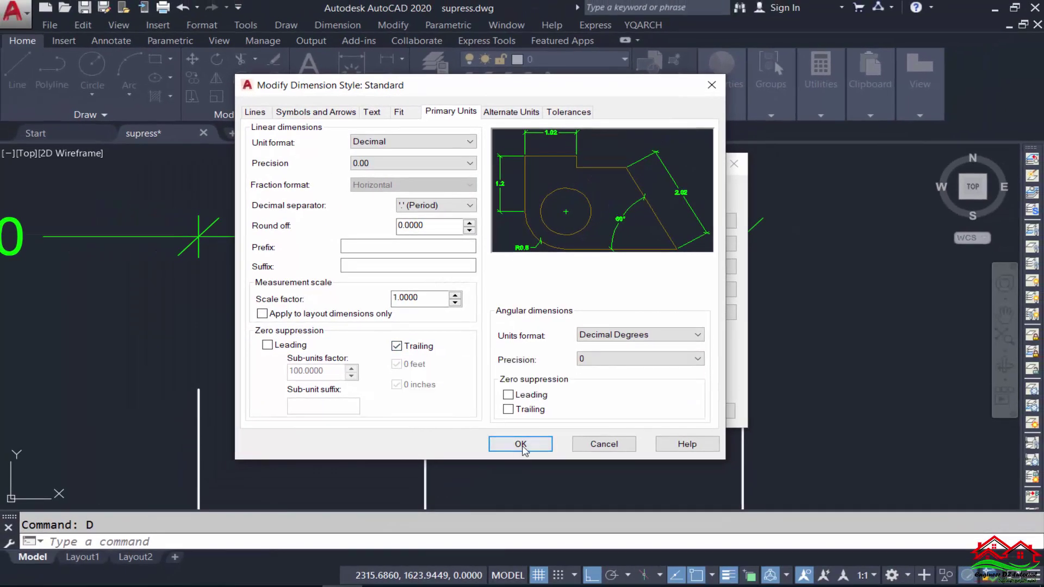
left_click(520, 449)
left_click(626, 406)
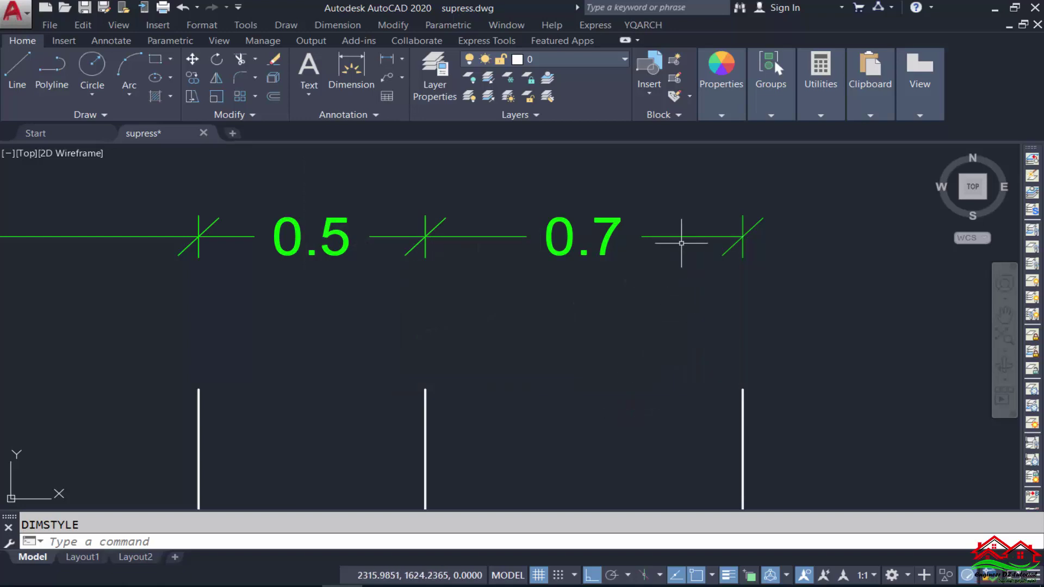
Zoom and pan across the rows to check dimensions now read 1.5, 1.25, 1, 0.5, 0.7.
scroll(598, 209, "down", 1)
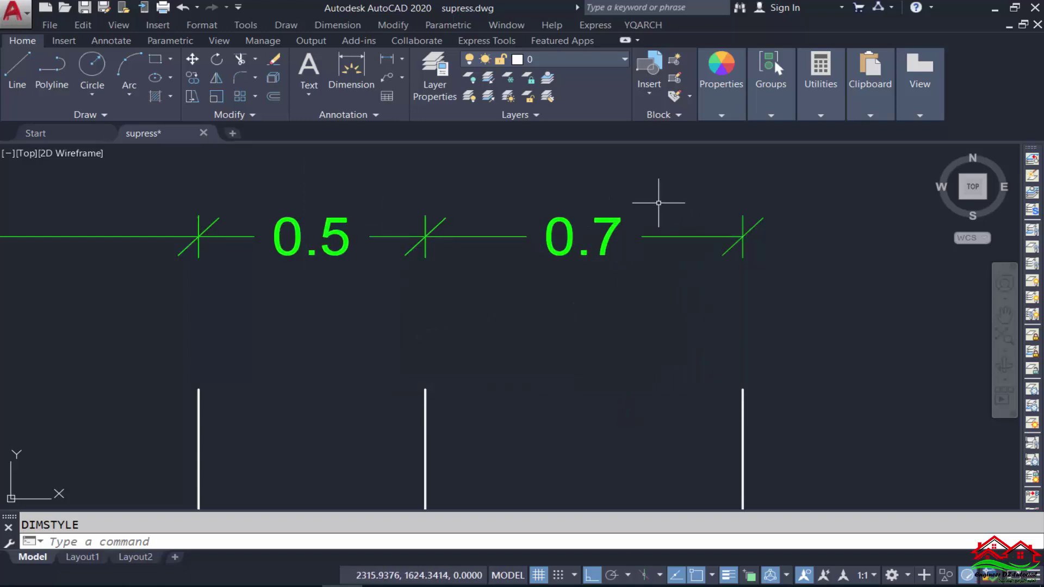
scroll(477, 186, "down", 2)
scroll(536, 423, "down", 2)
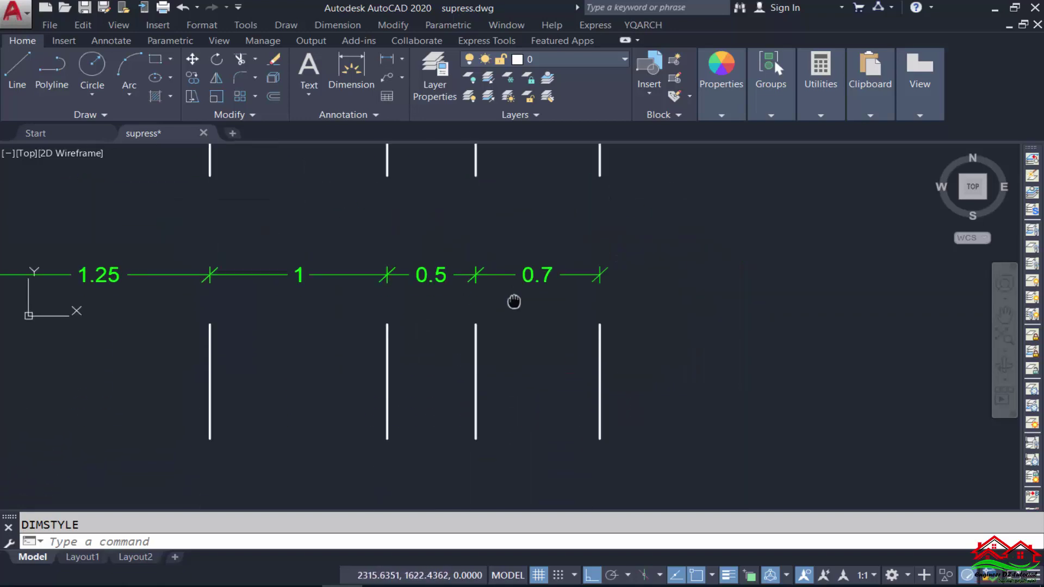
scroll(527, 299, "up", 4)
scroll(532, 218, "down", 4)
mouse_move(531, 217)
middle_mouse_down()
mouse_move(578, 333)
mouse_move(611, 331)
mouse_move(566, 261)
mouse_move(547, 296)
middle_mouse_up()
scroll(570, 407, "up", 2)
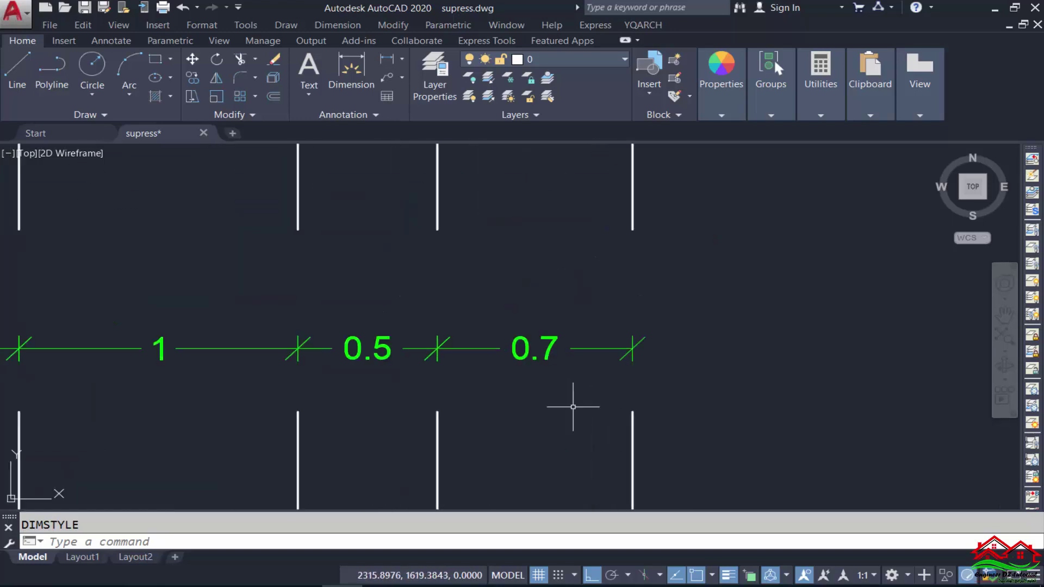
scroll(578, 362, "up", 2)
scroll(581, 391, "down", 7)
middle_click_drag(509, 334, 538, 389)
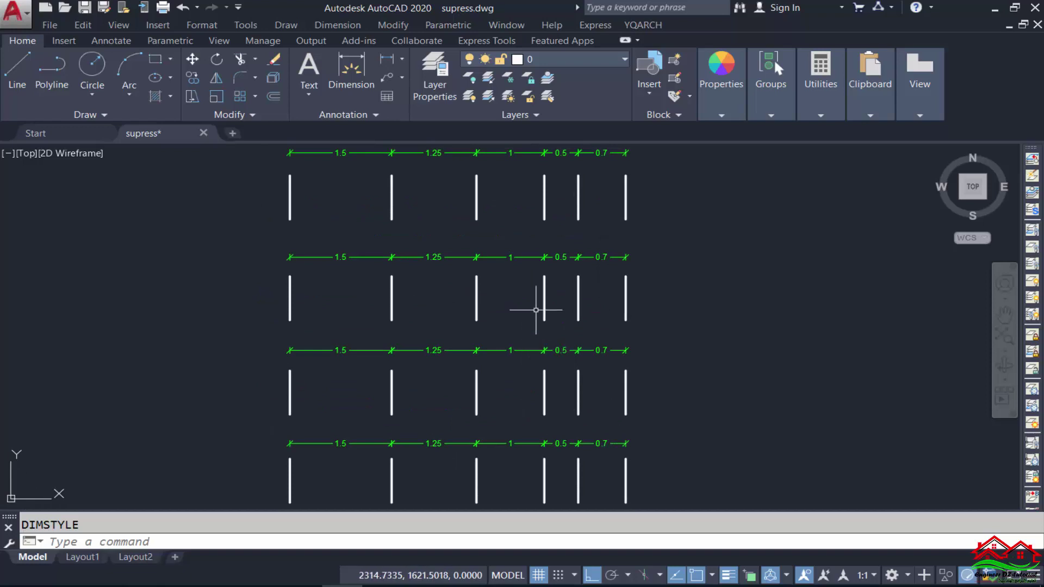
scroll(589, 181, "up", 4)
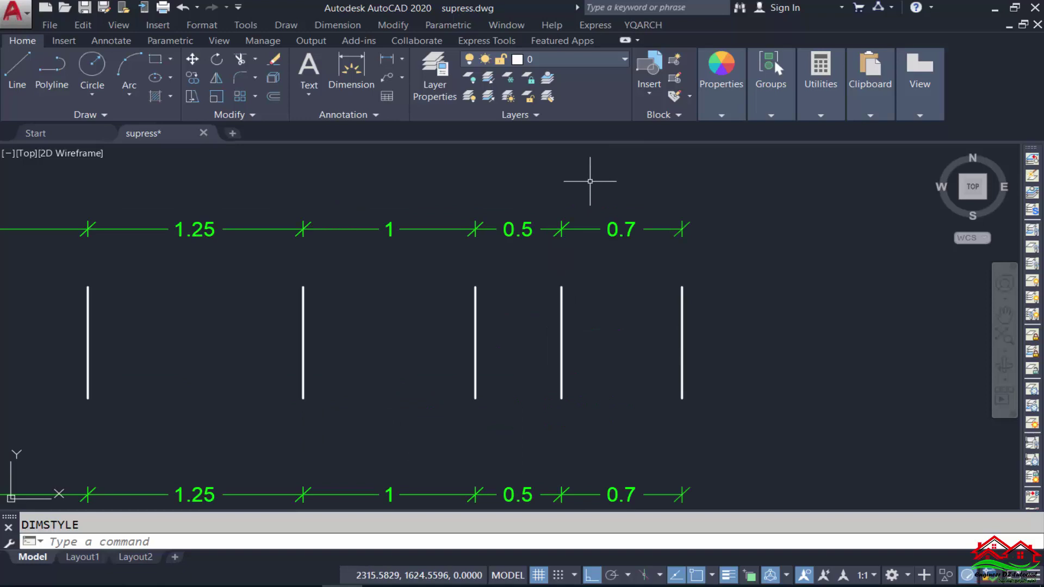
Turn trailing-zero suppression back off in the Standard style to restore 1.50, 1.25, 1.00 readings.
type("d")
key("Return")
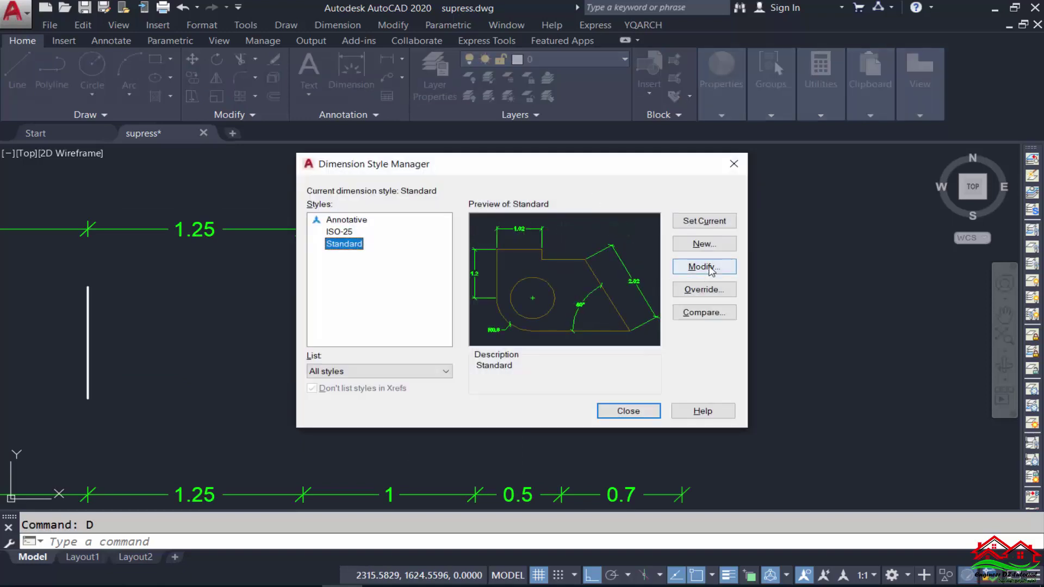
left_click(704, 266)
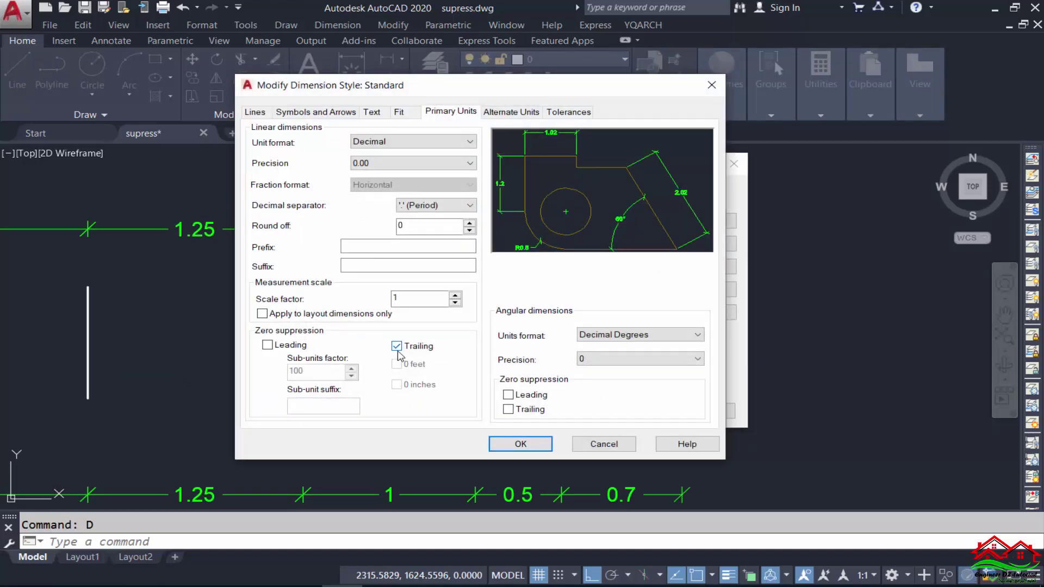
left_click(398, 350)
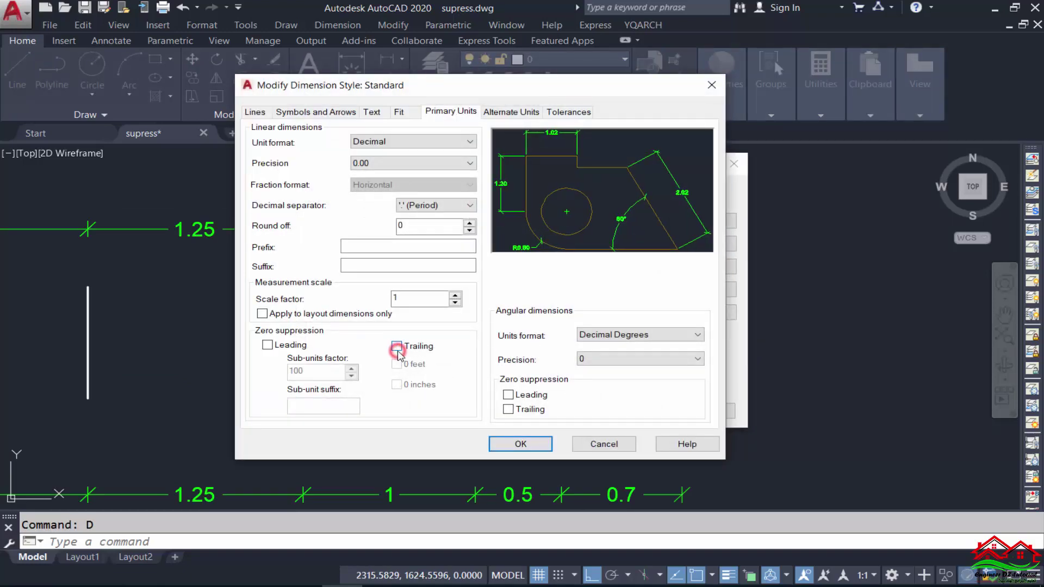
left_click(522, 445)
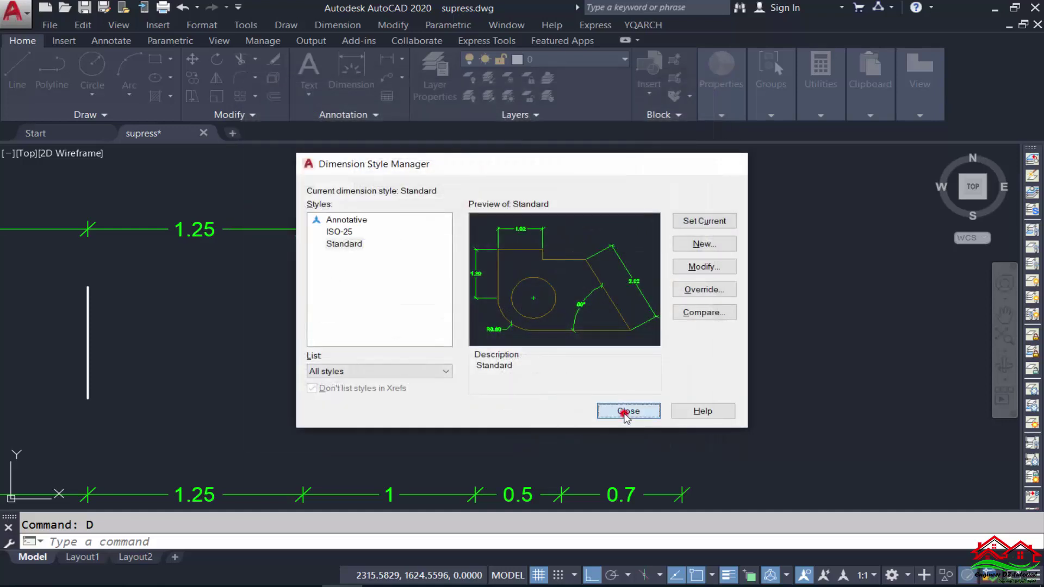
left_click(626, 411)
Zoom to verify the 0.50 and 0.70 values, then reopen the Dimension Style Manager.
scroll(631, 394, "down", 2)
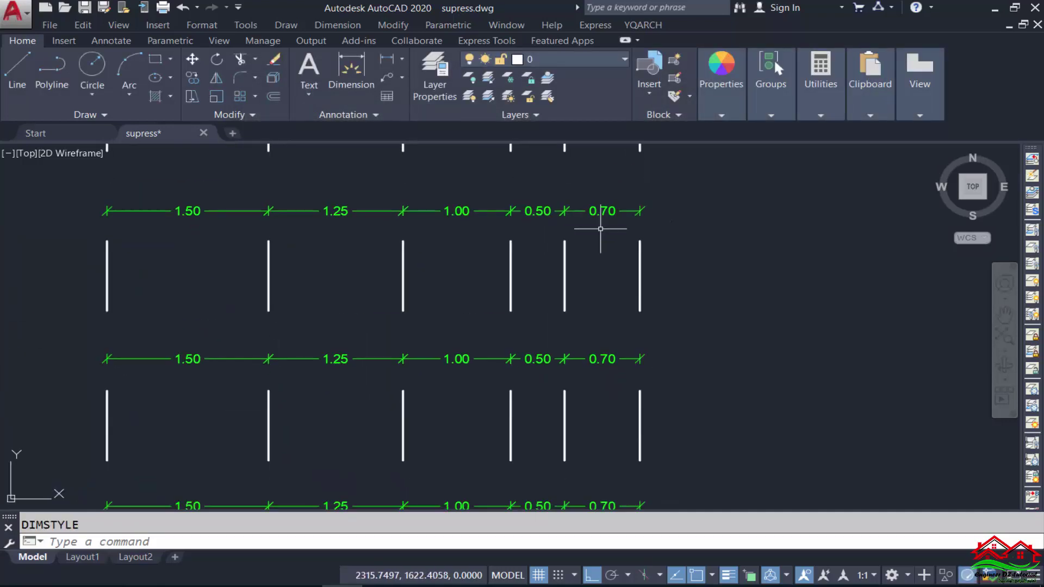
scroll(611, 367, "up", 4)
scroll(612, 367, "down", 4)
scroll(590, 255, "up", 2)
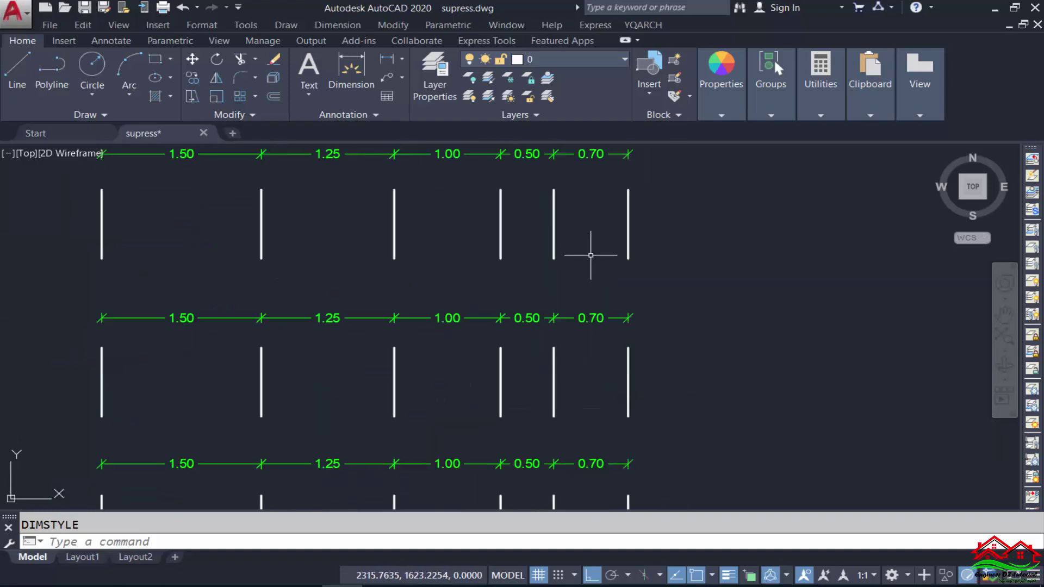
type("D")
key("Return")
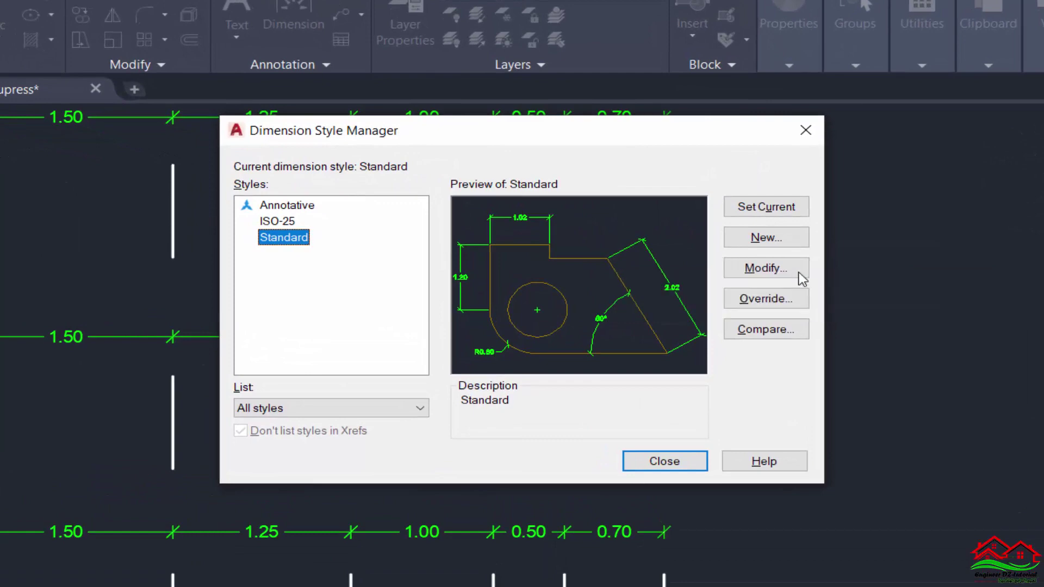
Enable leading-zero suppression in the Standard style's linear primary units.
left_click(770, 270)
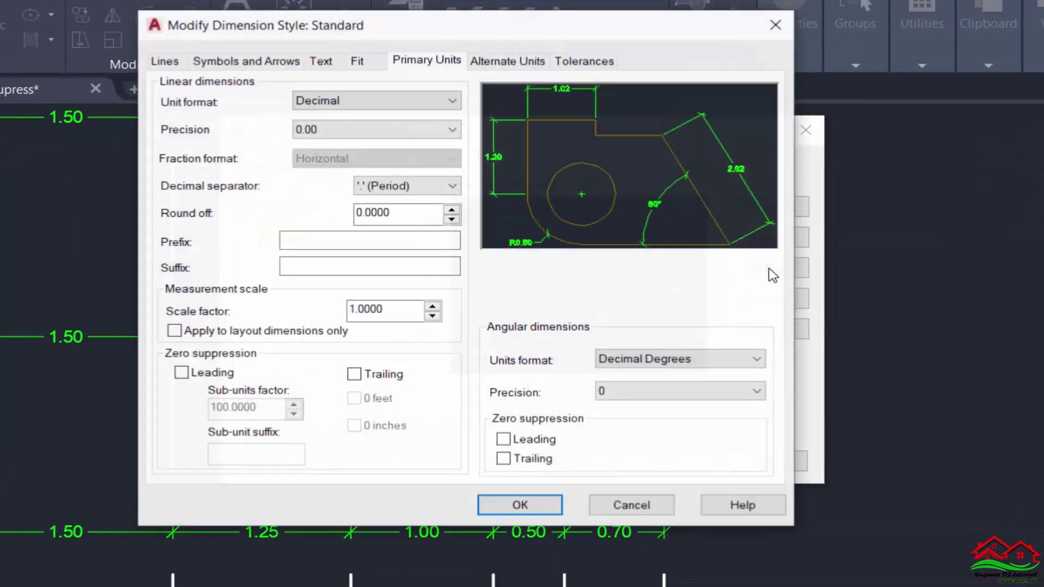
left_click(182, 374)
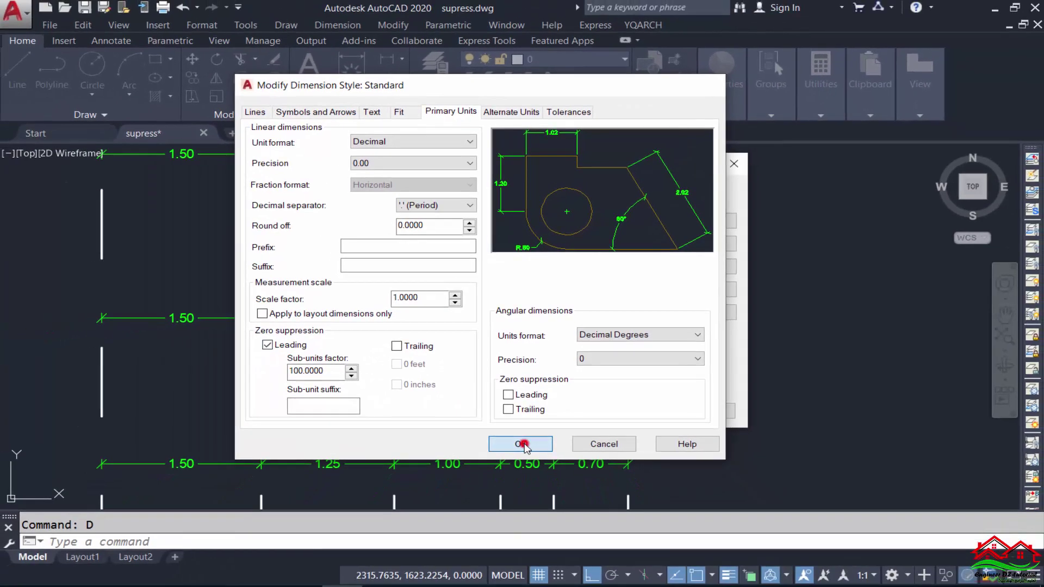
left_click(523, 445)
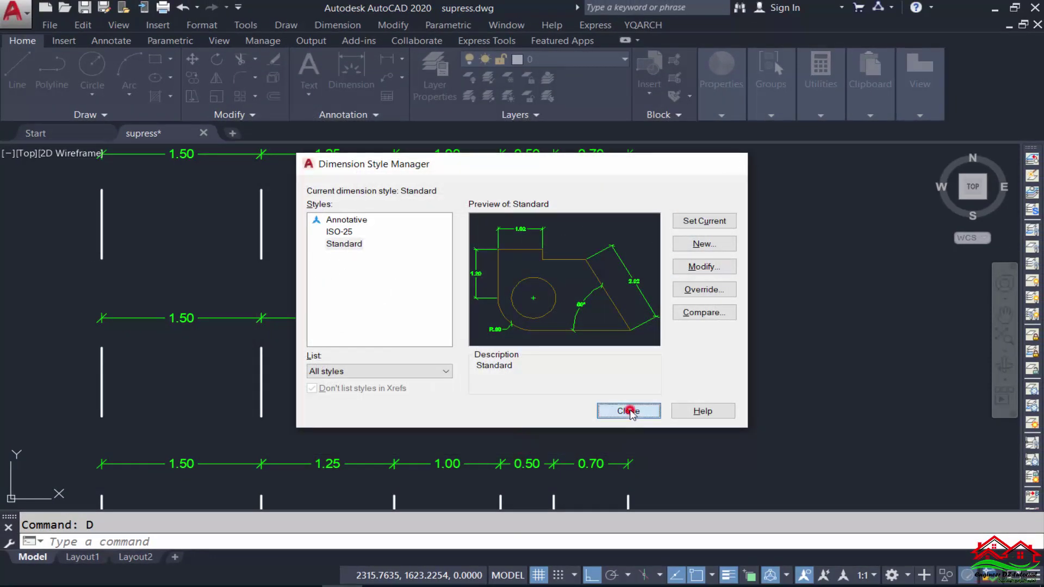
left_click(626, 410)
Pan and zoom over the dimension row to confirm the short values read .50 and .70.
scroll(593, 318, "up", 8)
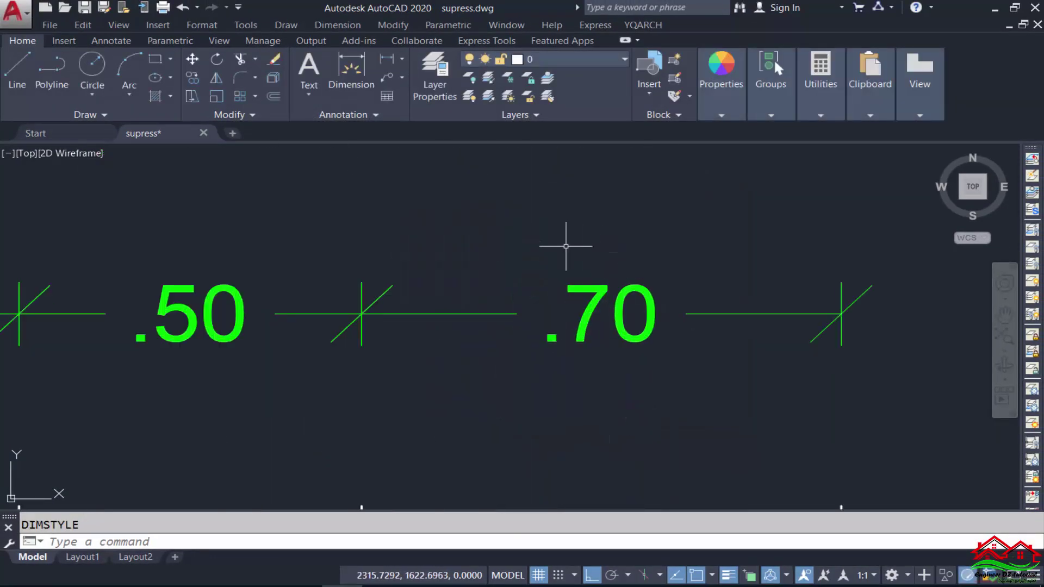
scroll(599, 217, "down", 4)
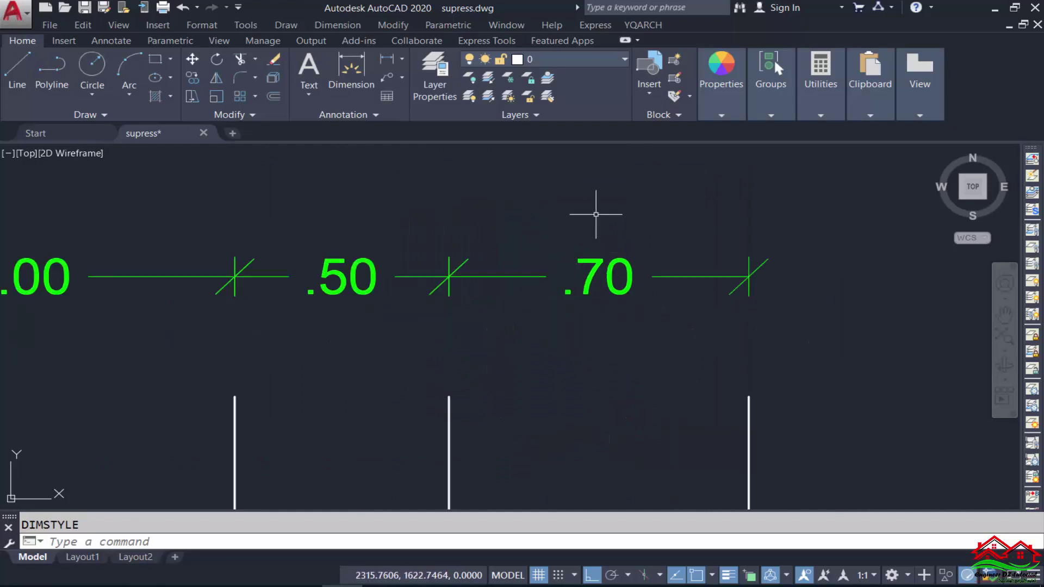
middle_click_drag(571, 256, 582, 405)
scroll(582, 405, "up", 1)
scroll(559, 275, "down", 3)
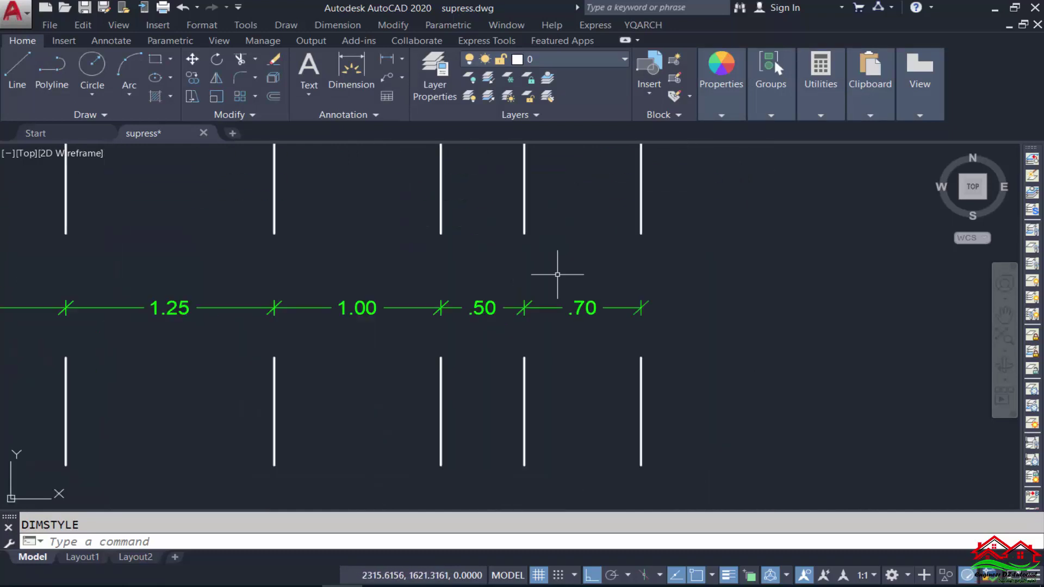
mouse_move(559, 275)
middle_mouse_down()
mouse_move(582, 313)
mouse_move(557, 418)
middle_mouse_up()
scroll(557, 418, "down", 4)
scroll(506, 256, "up", 2)
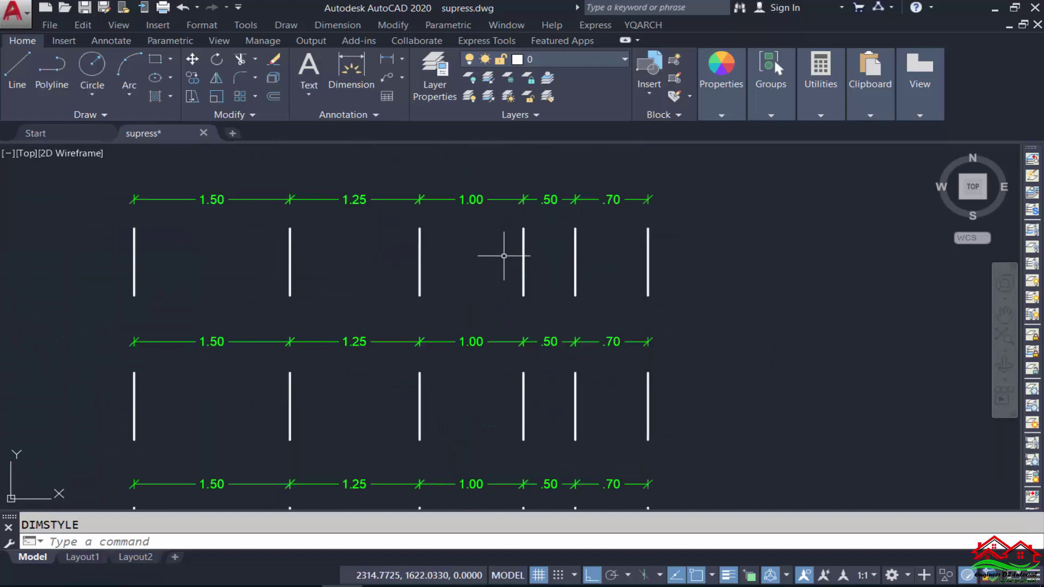
type("D")
Add trailing-zero suppression to the Standard style alongside leading-zero suppression.
key("Return")
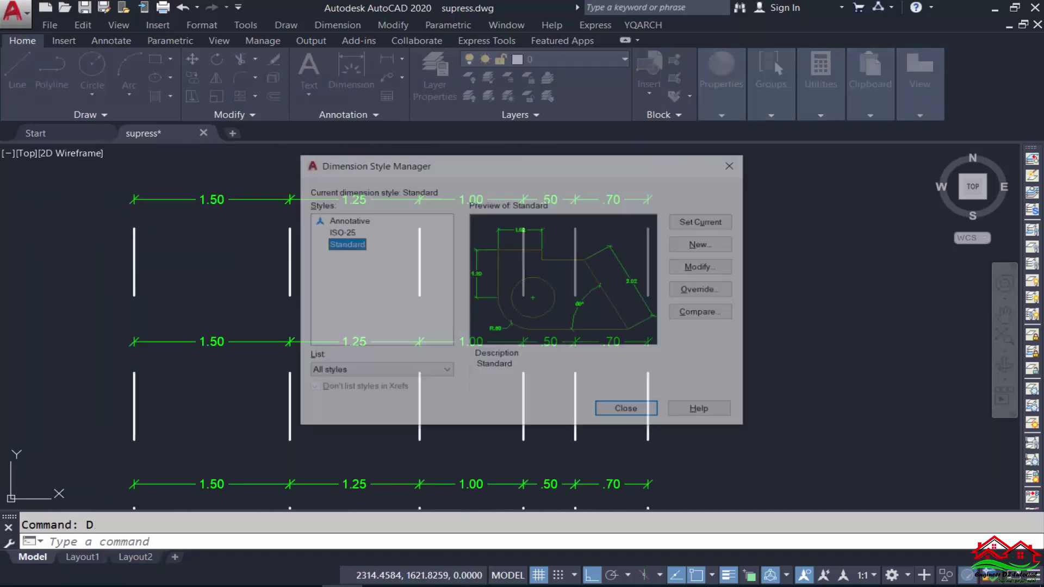
left_click(689, 268)
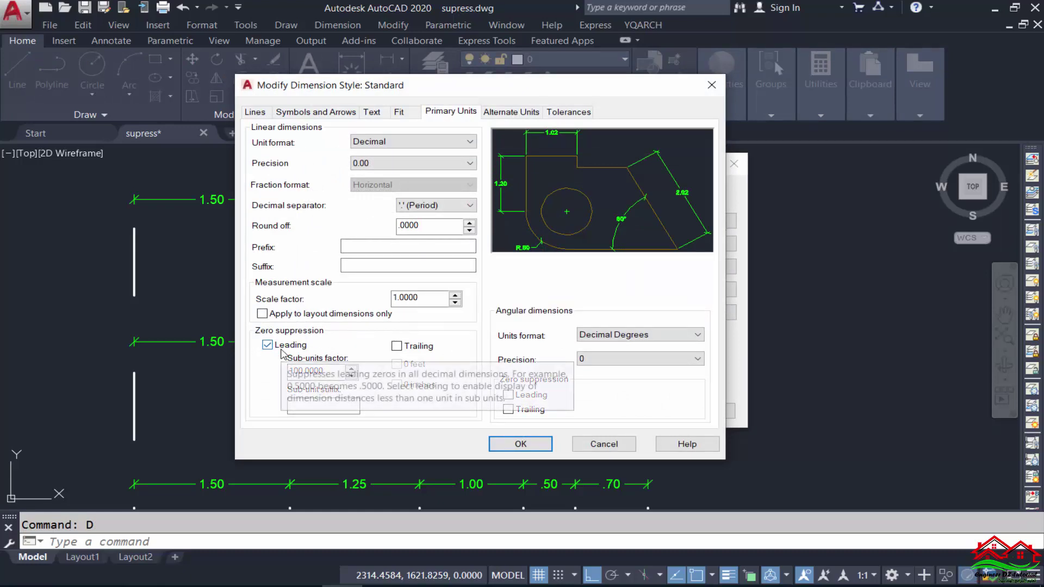
left_click(397, 345)
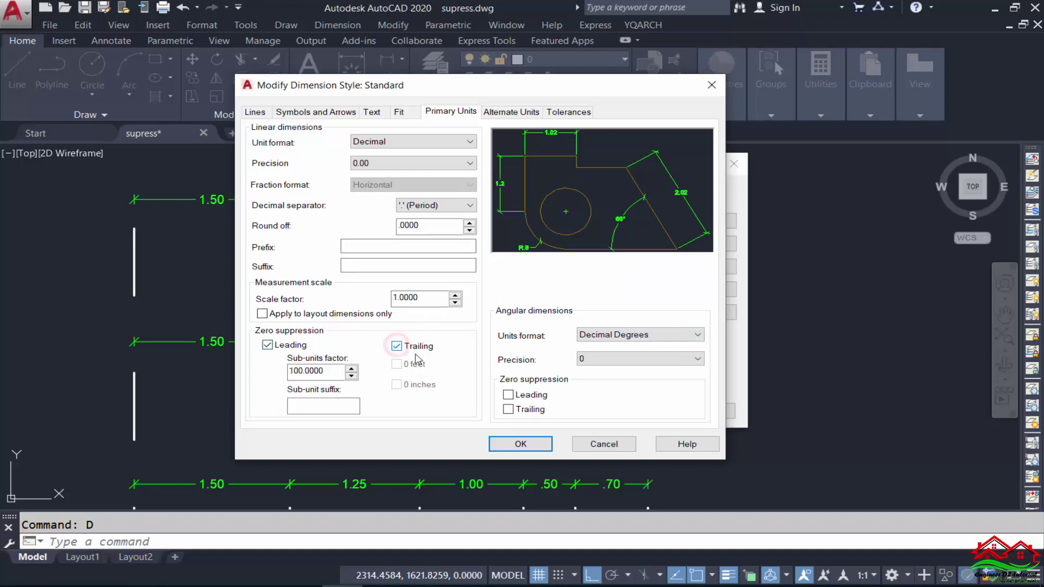
left_click(525, 450)
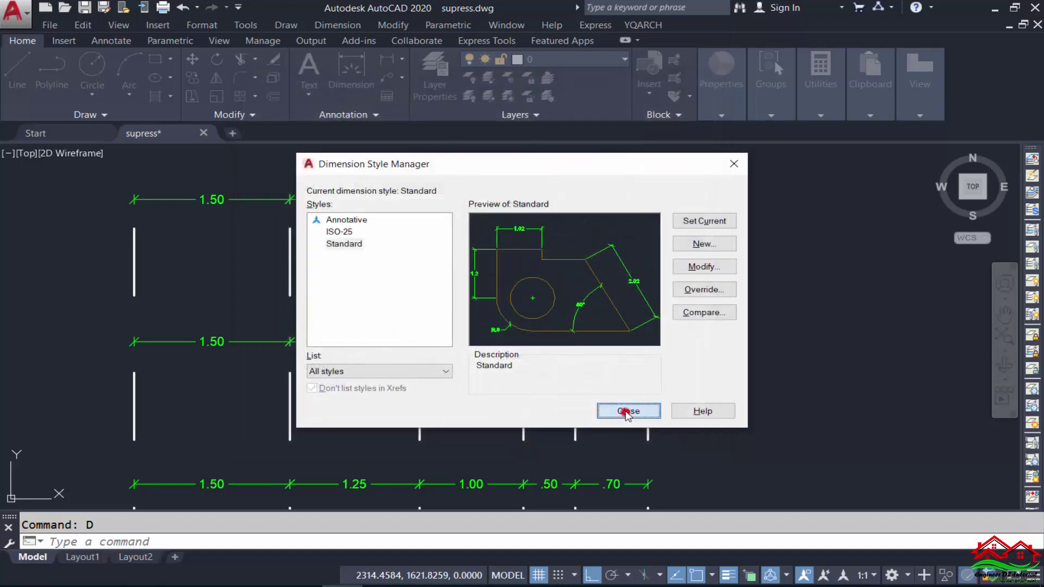
left_click(629, 427)
Zoom around the drawing to check dimensions read 1.5, 1.25, 1, .5, .7.
scroll(615, 179, "up", 5)
scroll(618, 228, "up", 3)
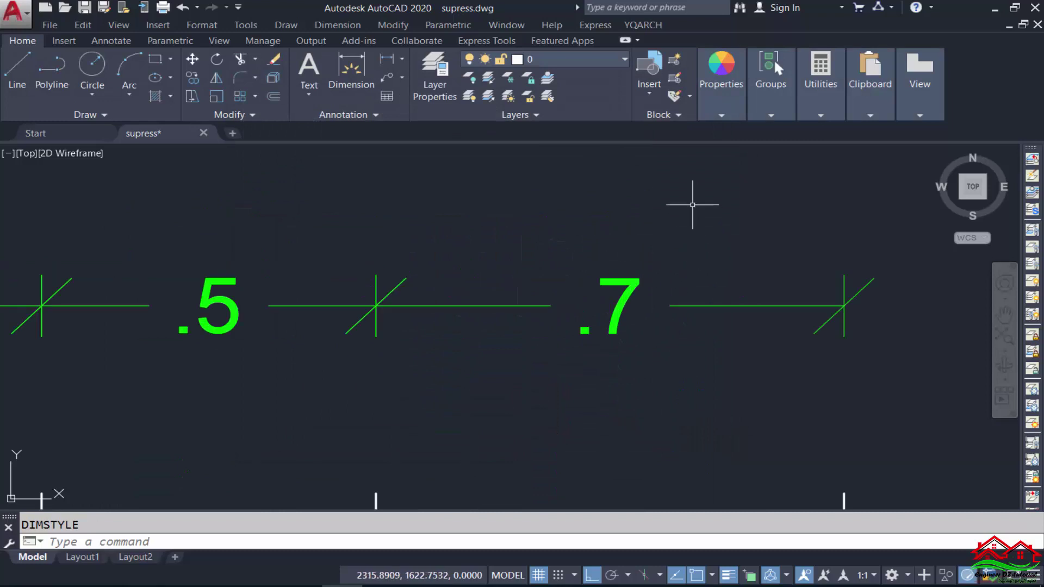
scroll(482, 203, "down", 6)
scroll(501, 478, "up", 4)
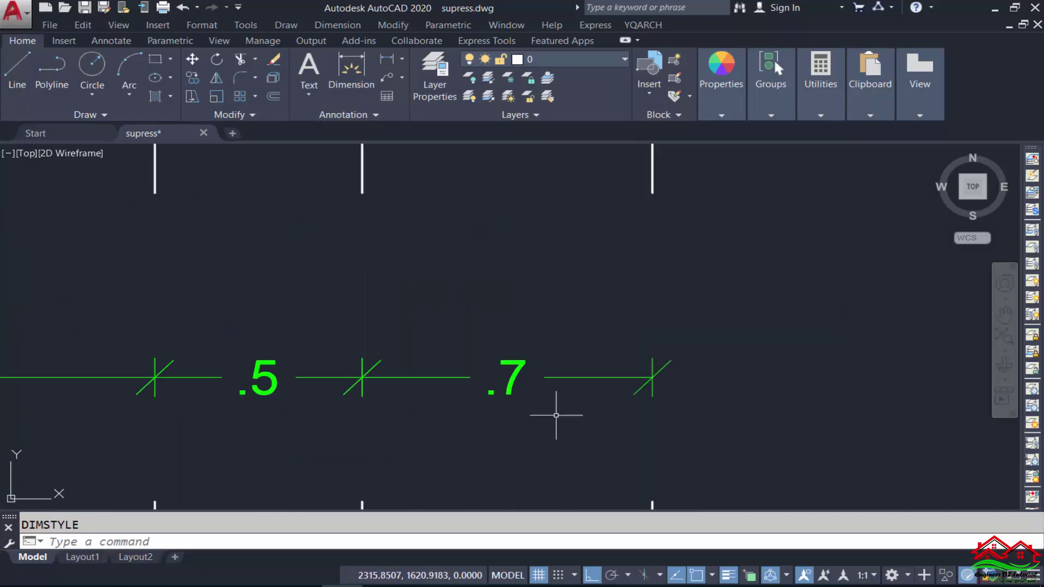
scroll(545, 227, "down", 4)
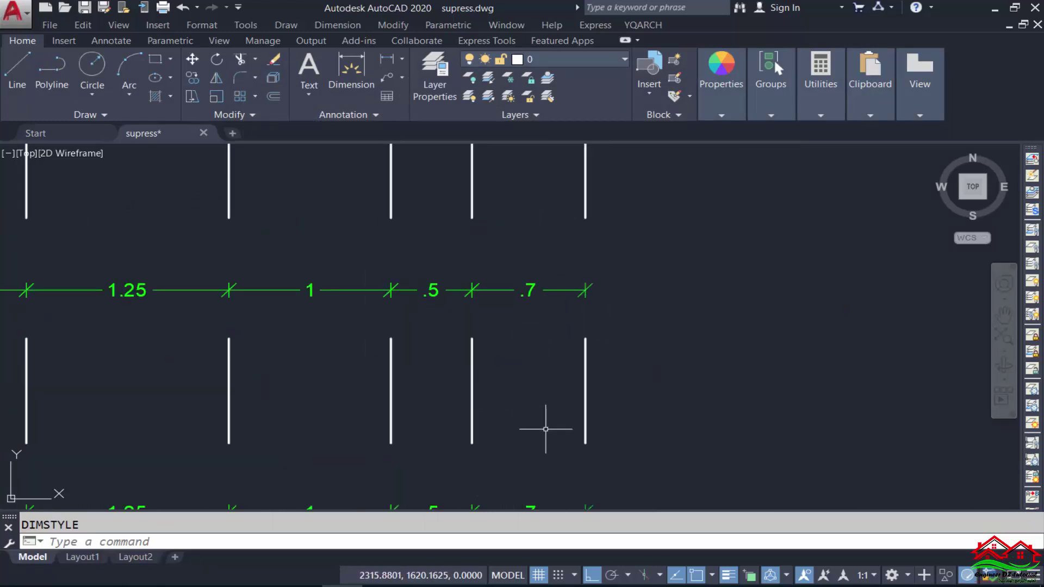
scroll(560, 245, "up", 3)
scroll(554, 326, "down", 5)
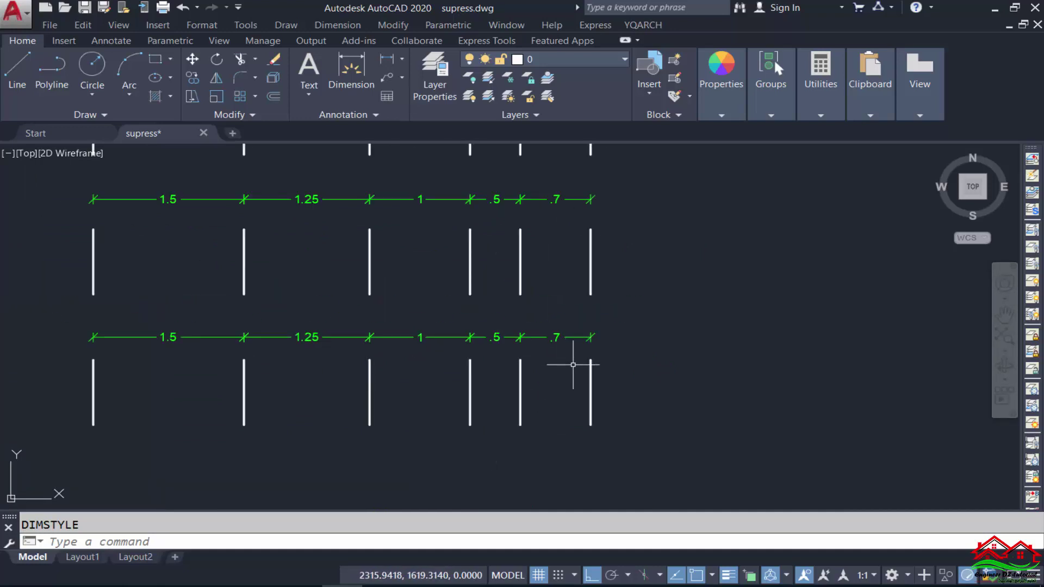
scroll(489, 331, "up", 2)
Set Standard angular precision to 0.00 and clear linear leading and trailing zero suppression.
key("Return")
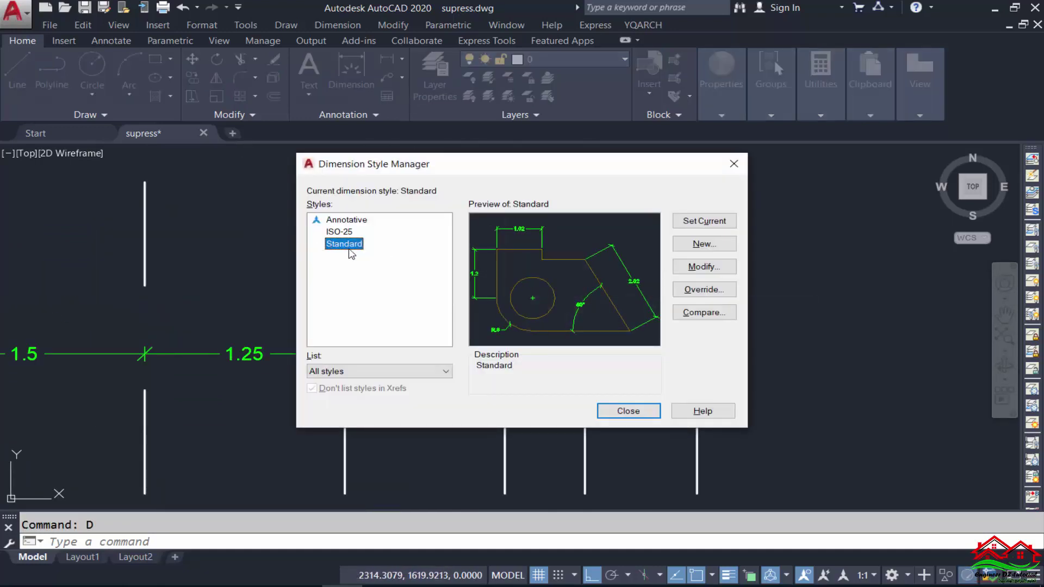
left_click(706, 267)
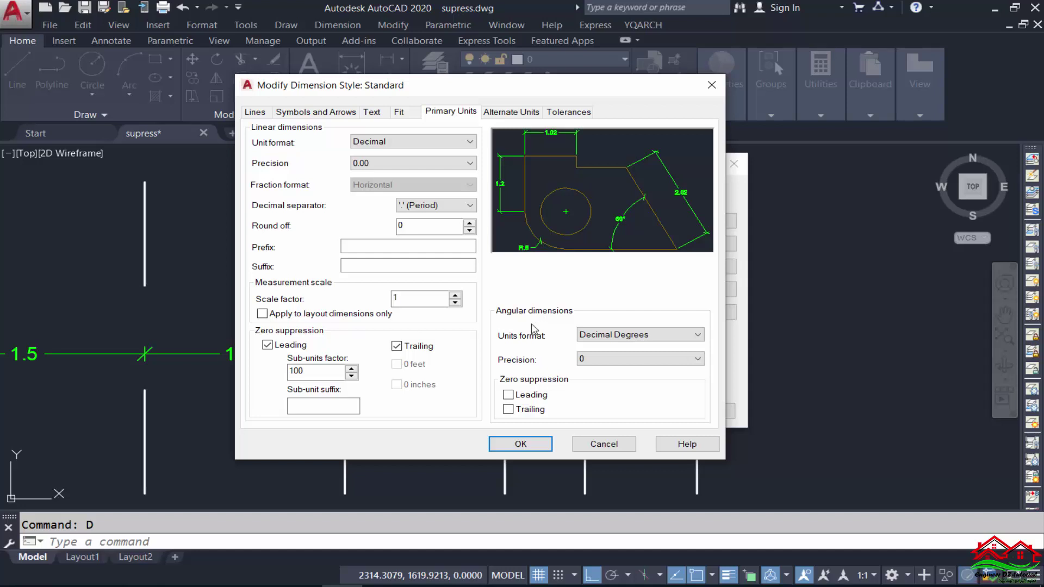
left_click(608, 359)
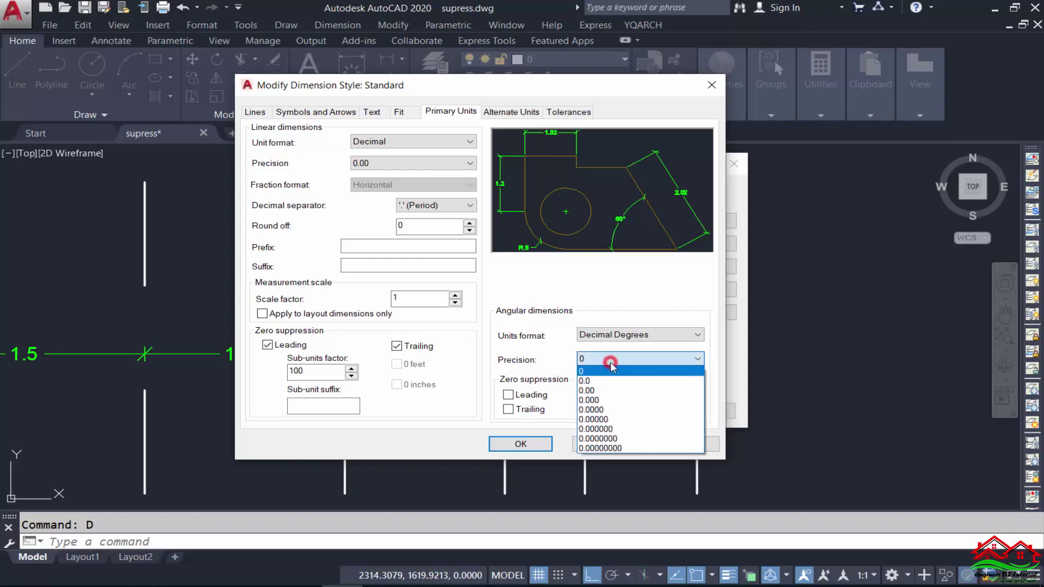
left_click(609, 392)
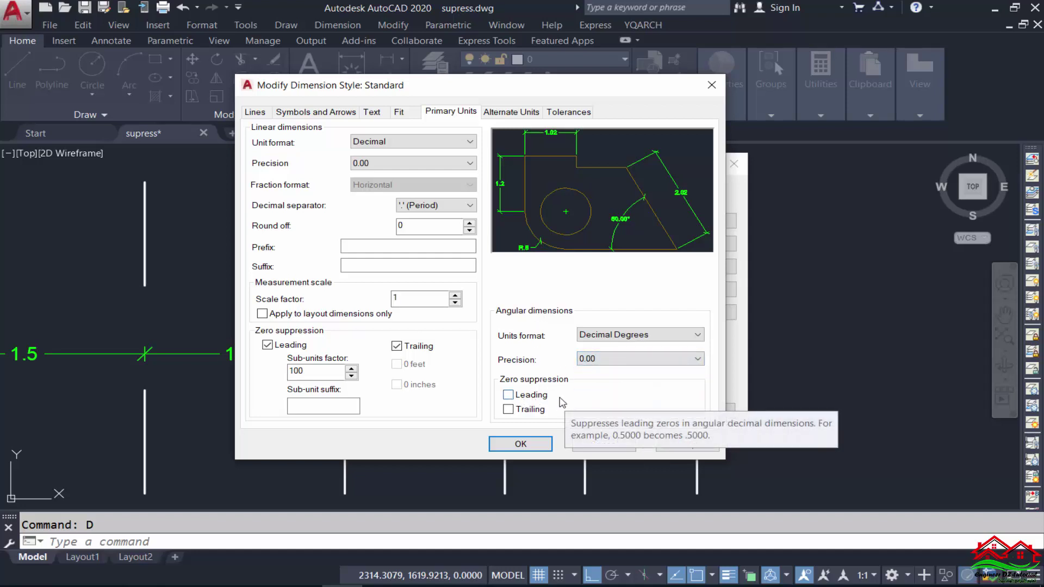
left_click(508, 396)
left_click(508, 395)
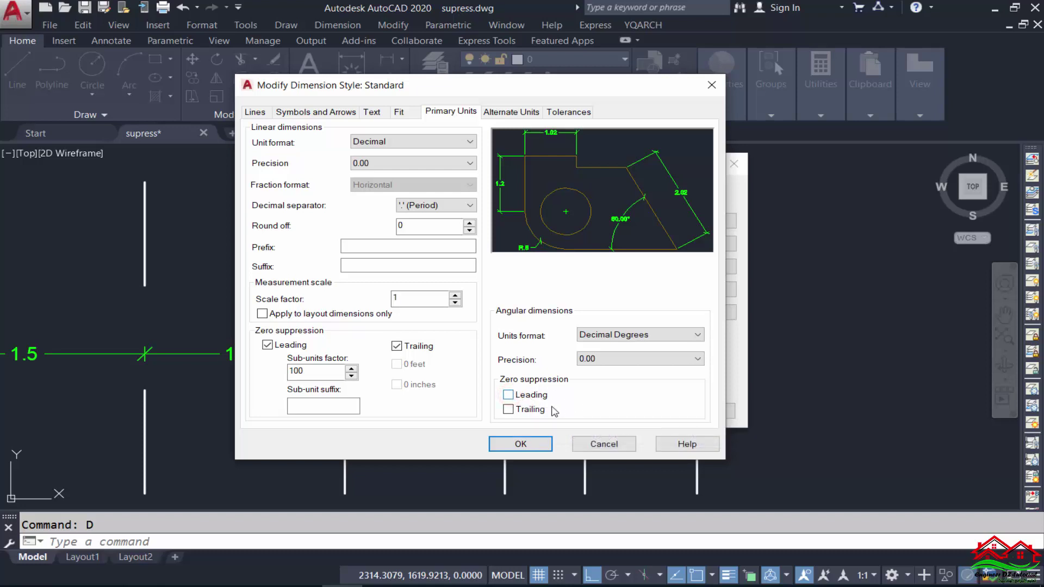
left_click(509, 409)
left_click(508, 410)
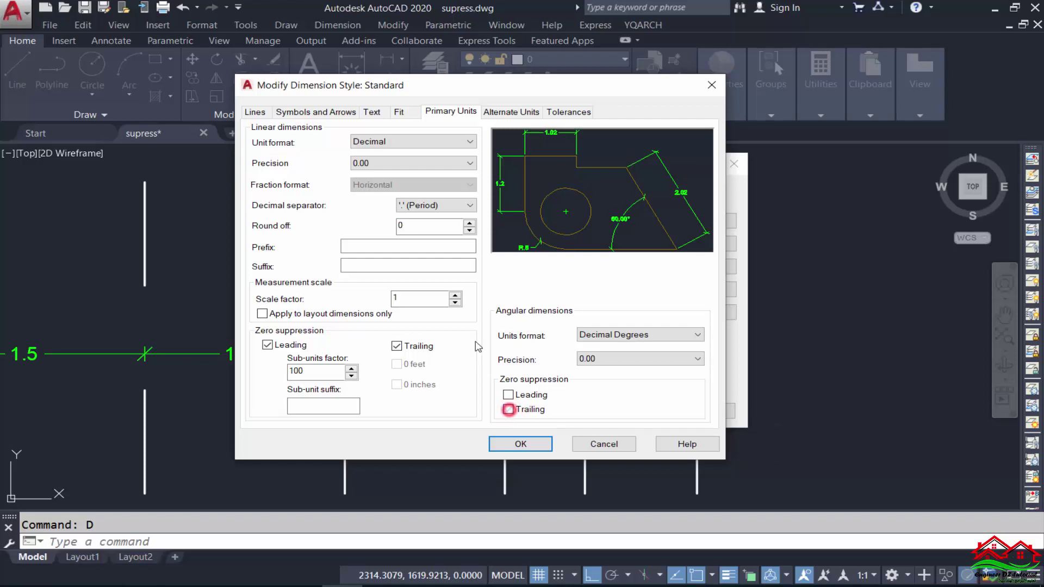
left_click(396, 346)
left_click(267, 344)
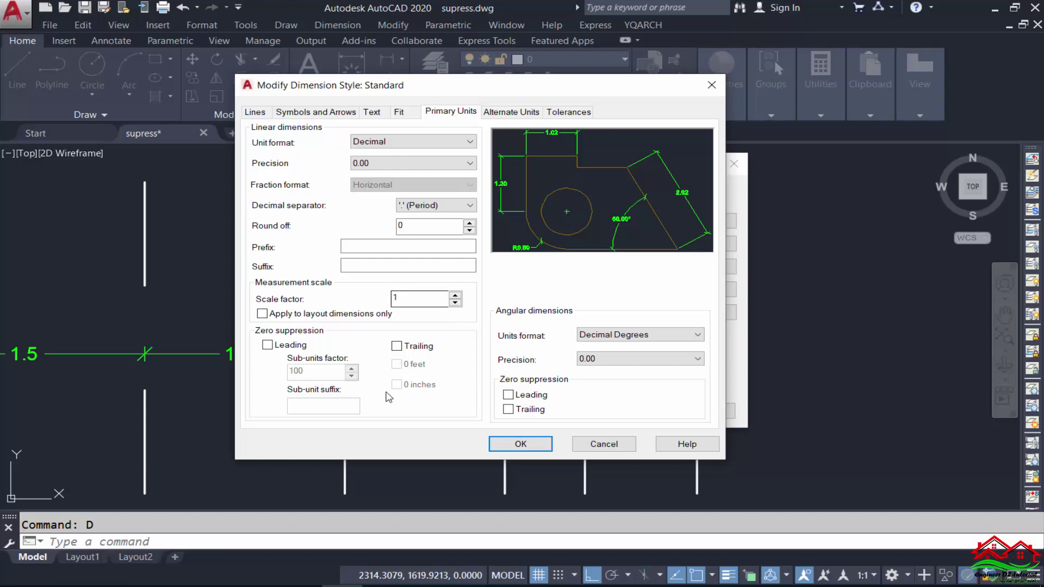
left_click(523, 444)
left_click(649, 415)
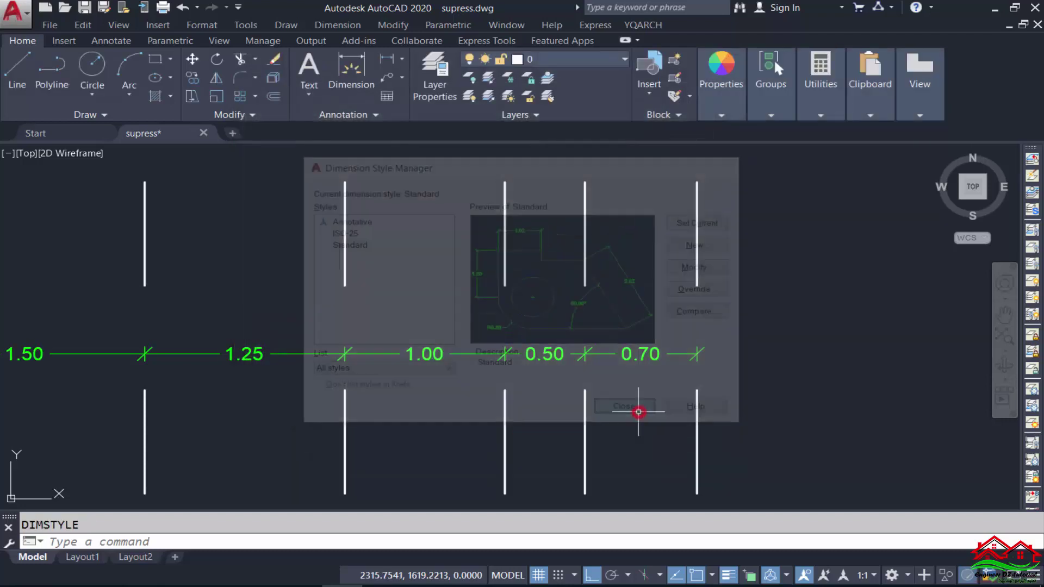
scroll(665, 378, "up", 2)
scroll(554, 240, "down", 3)
scroll(554, 240, "down", 2)
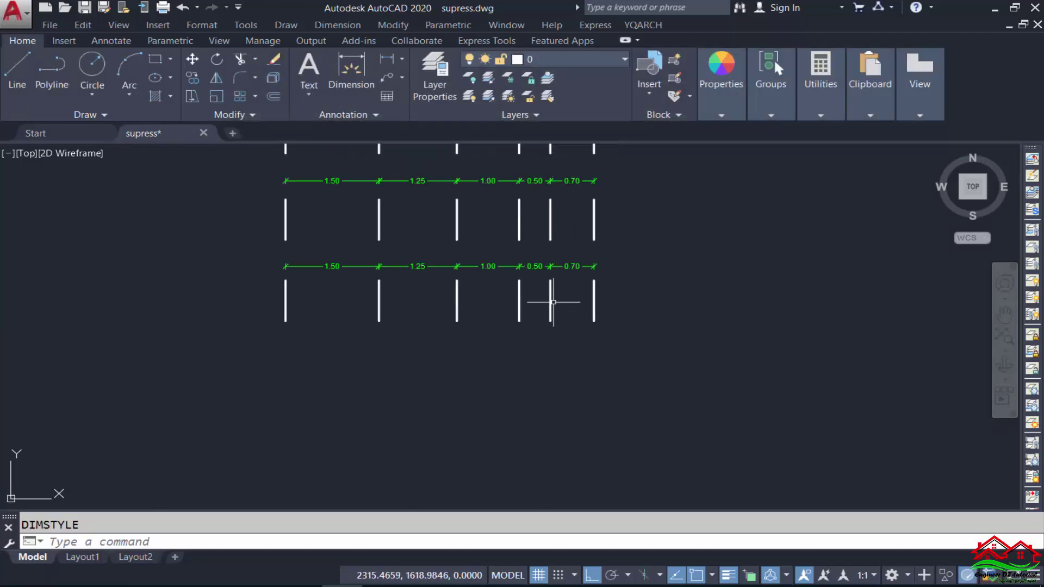
scroll(597, 279, "up", 4)
scroll(554, 365, "down", 1)
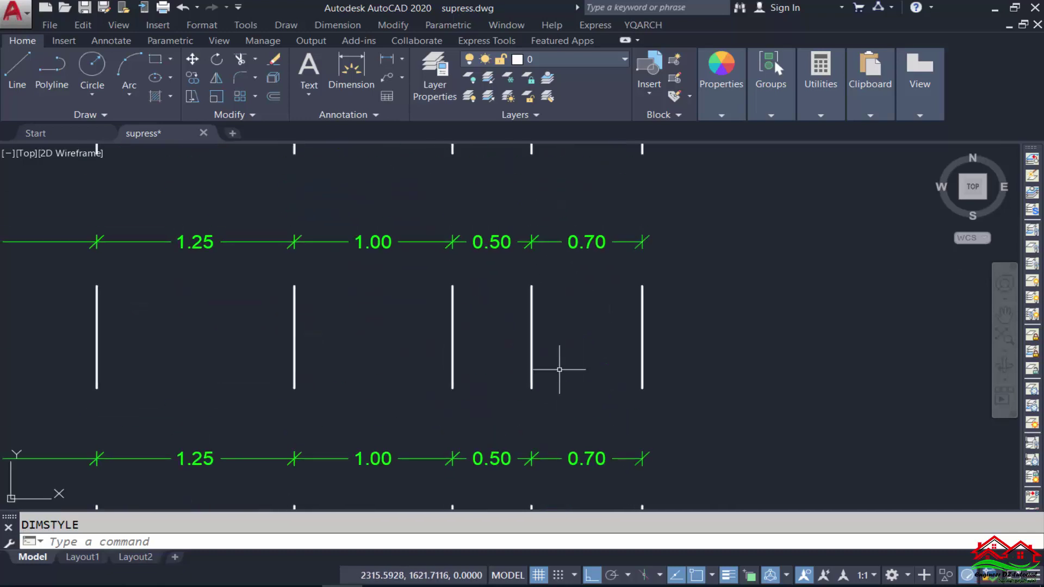
scroll(589, 333, "up", 4)
scroll(594, 333, "down", 5)
scroll(577, 155, "up", 4)
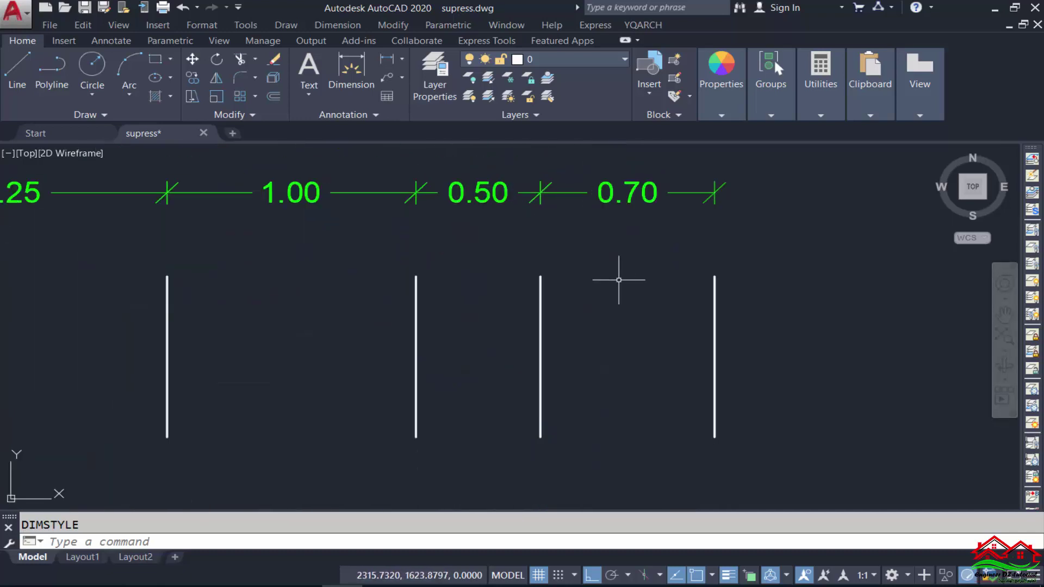